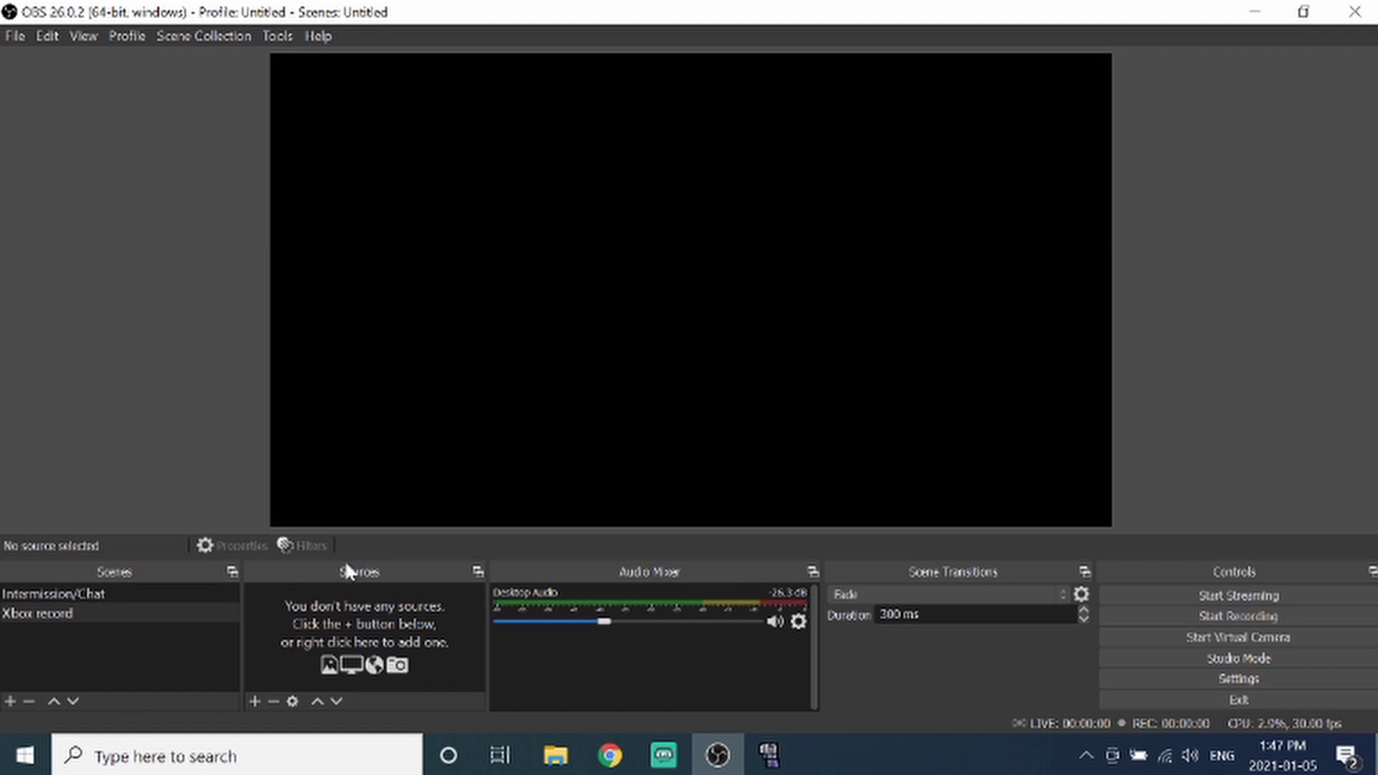
Add an Image source to the OBS scene using Pokemon Overlay.jpg from Downloads.
{"action": "left_click", "coordinate": [256, 702]}
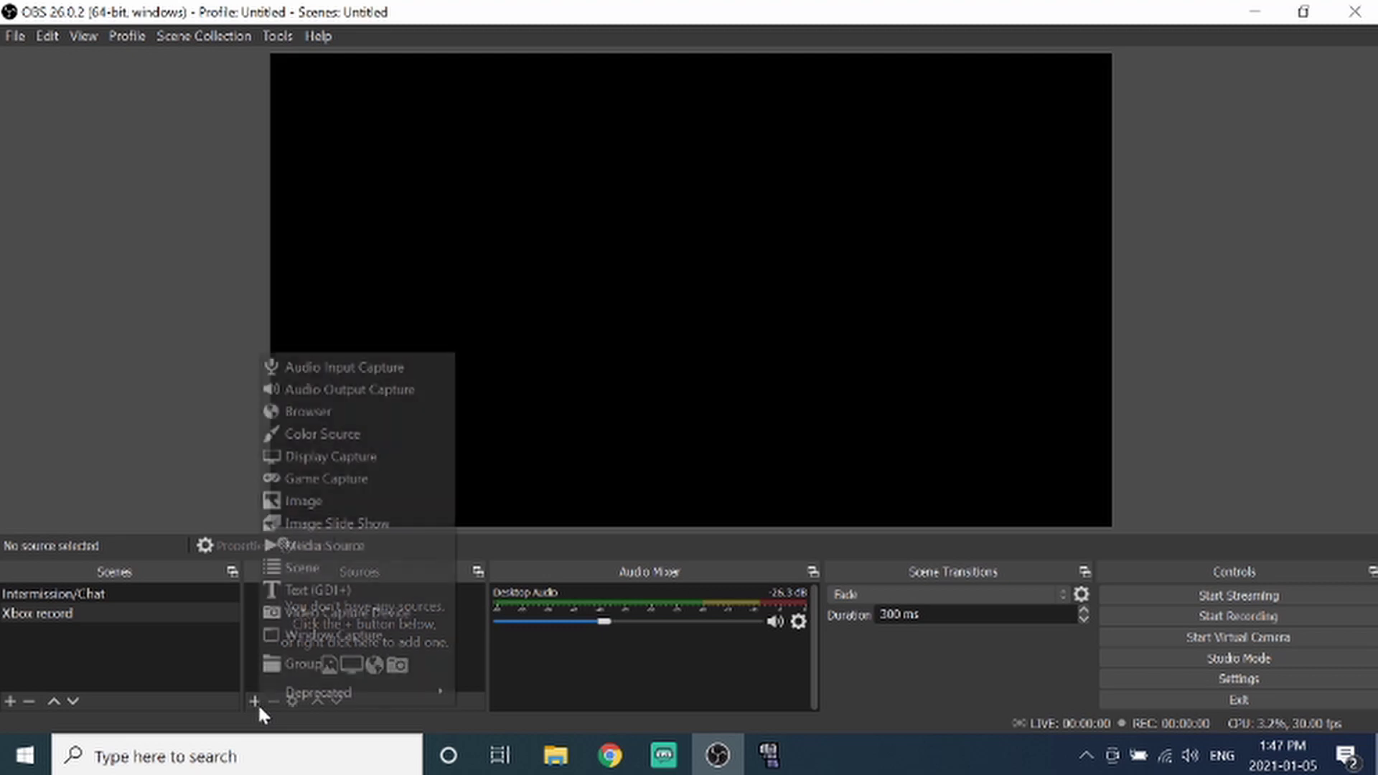
{"action": "left_click", "coordinate": [344, 507]}
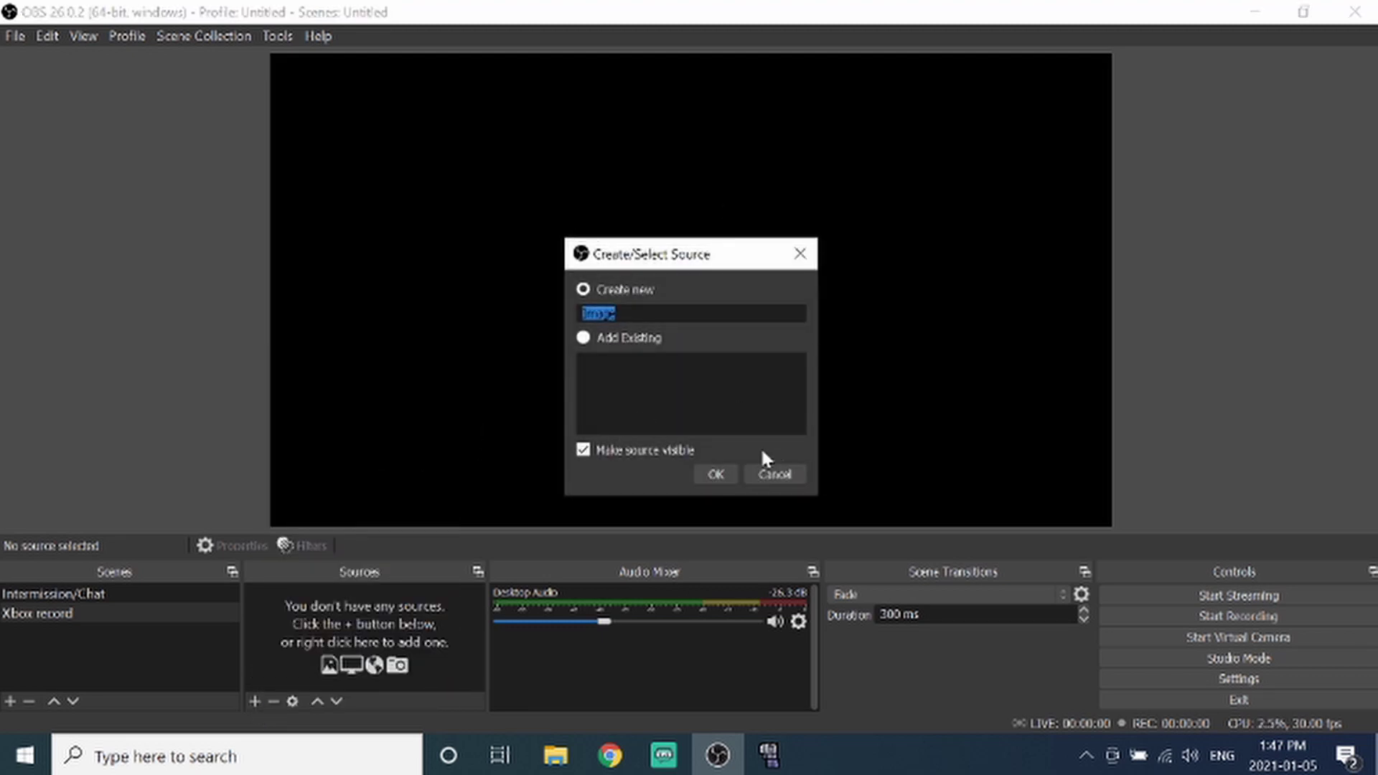
{"action": "left_click", "coordinate": [716, 474]}
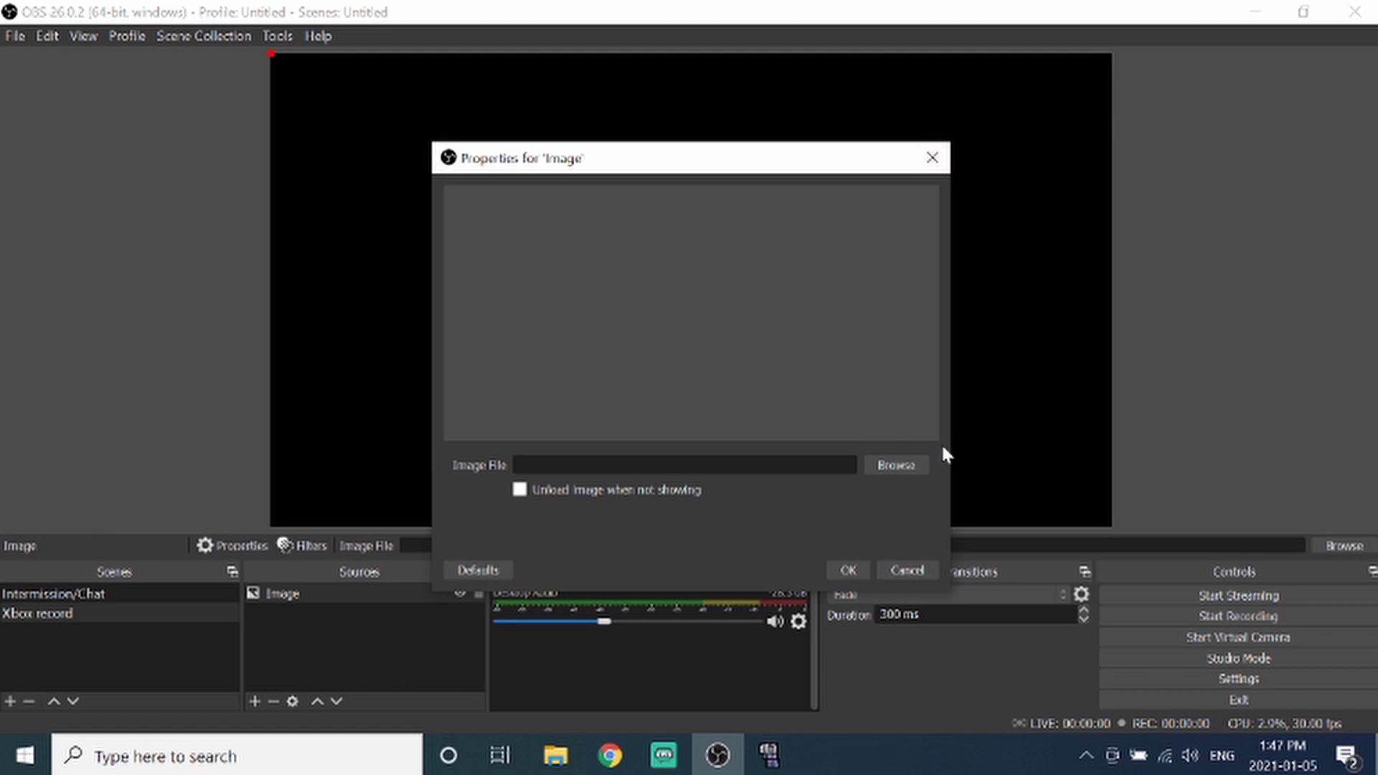
{"action": "left_click", "coordinate": [897, 465]}
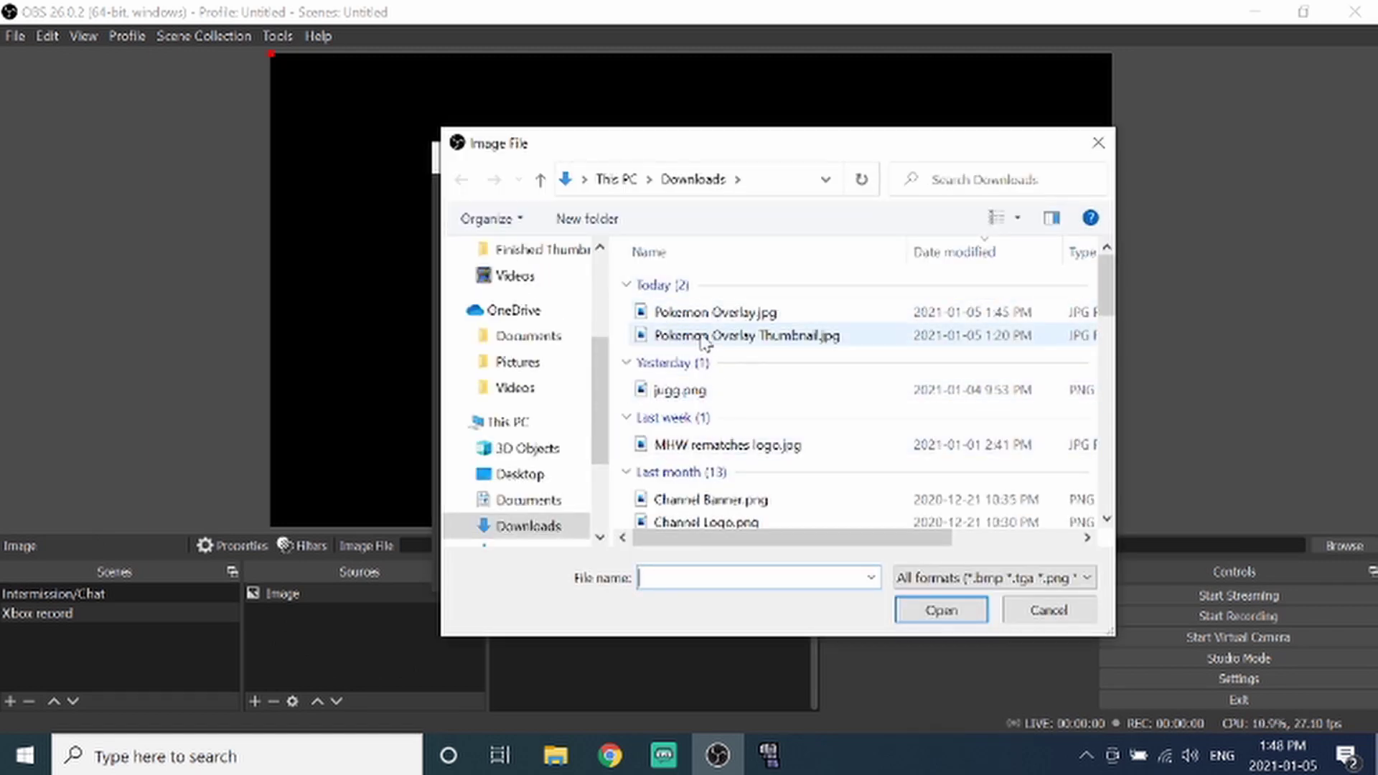
{"action": "double_click", "coordinate": [754, 317]}
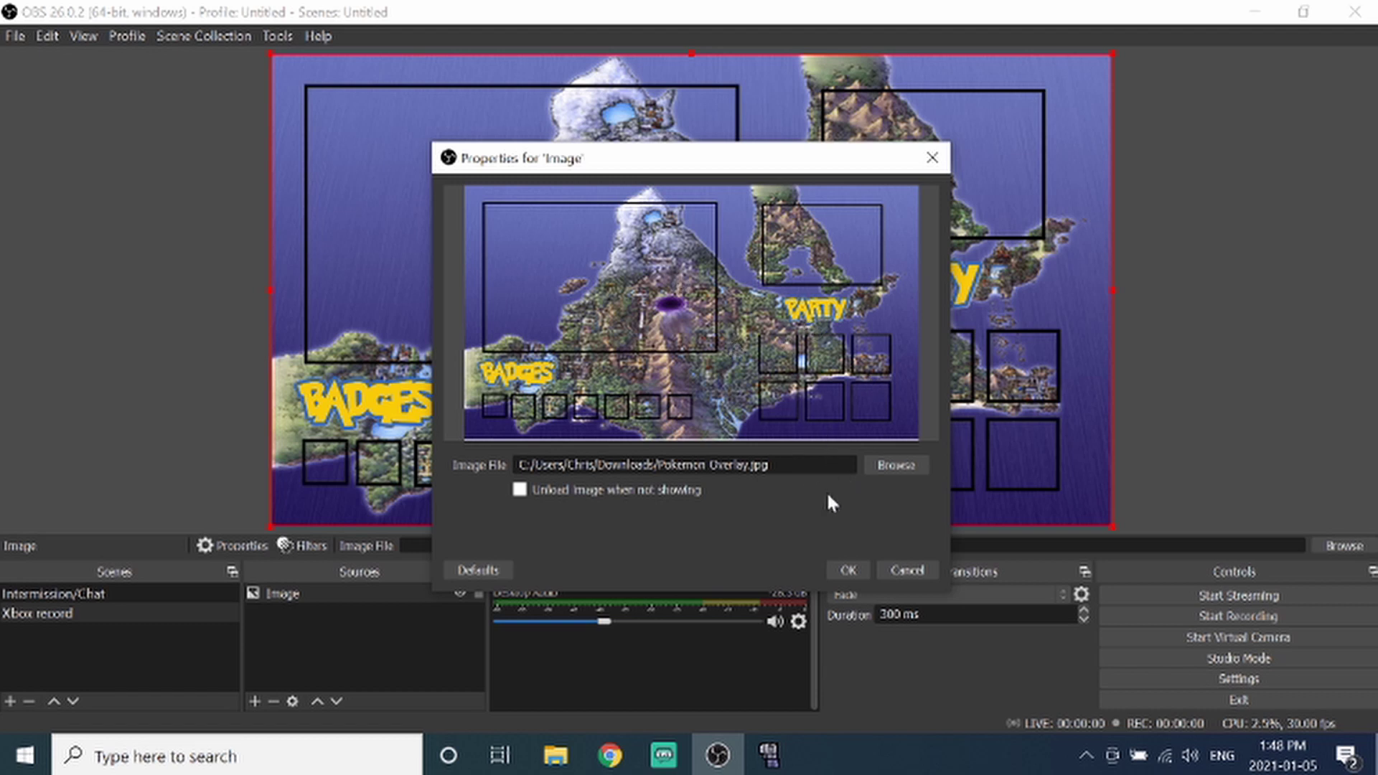
{"action": "left_click", "coordinate": [846, 570]}
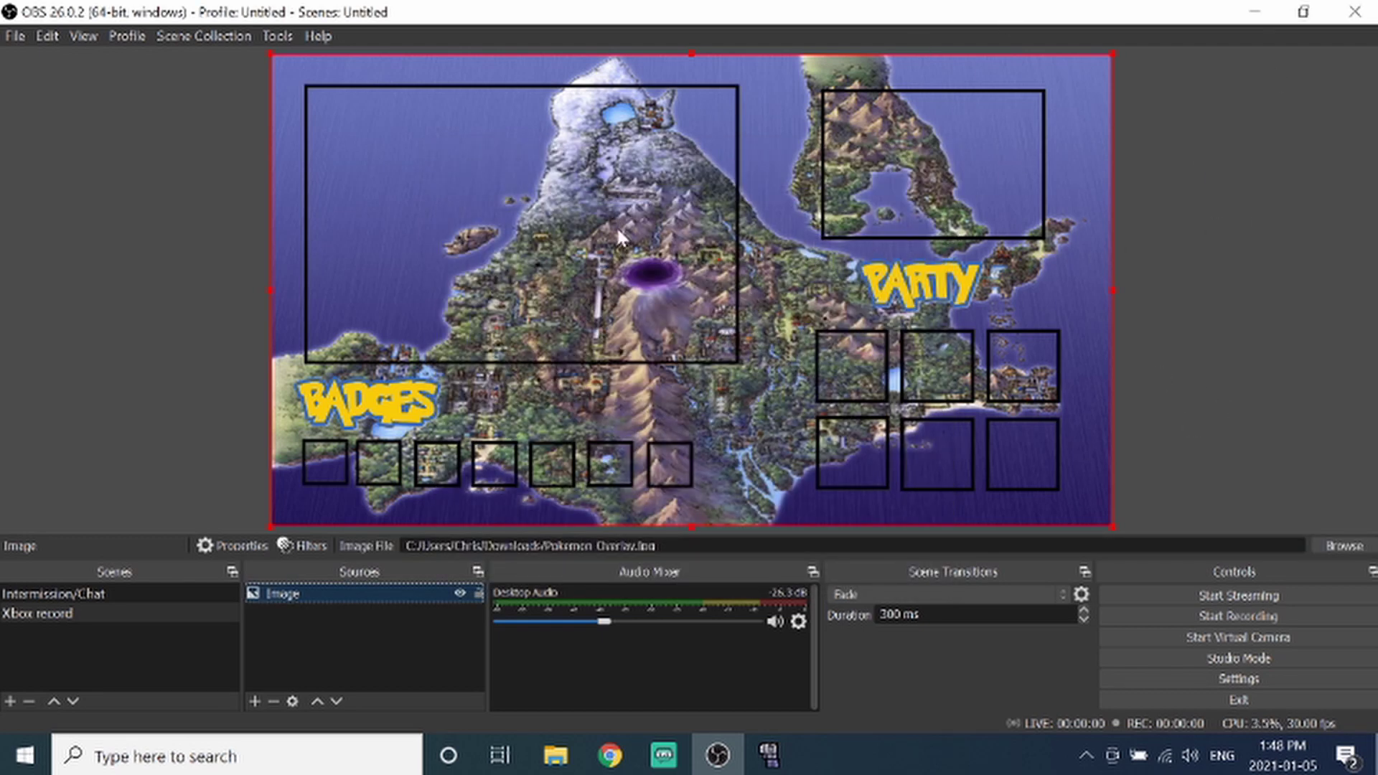
Add a Video Capture Device source using the USB Video Device webcam.
{"action": "left_click", "coordinate": [320, 641]}
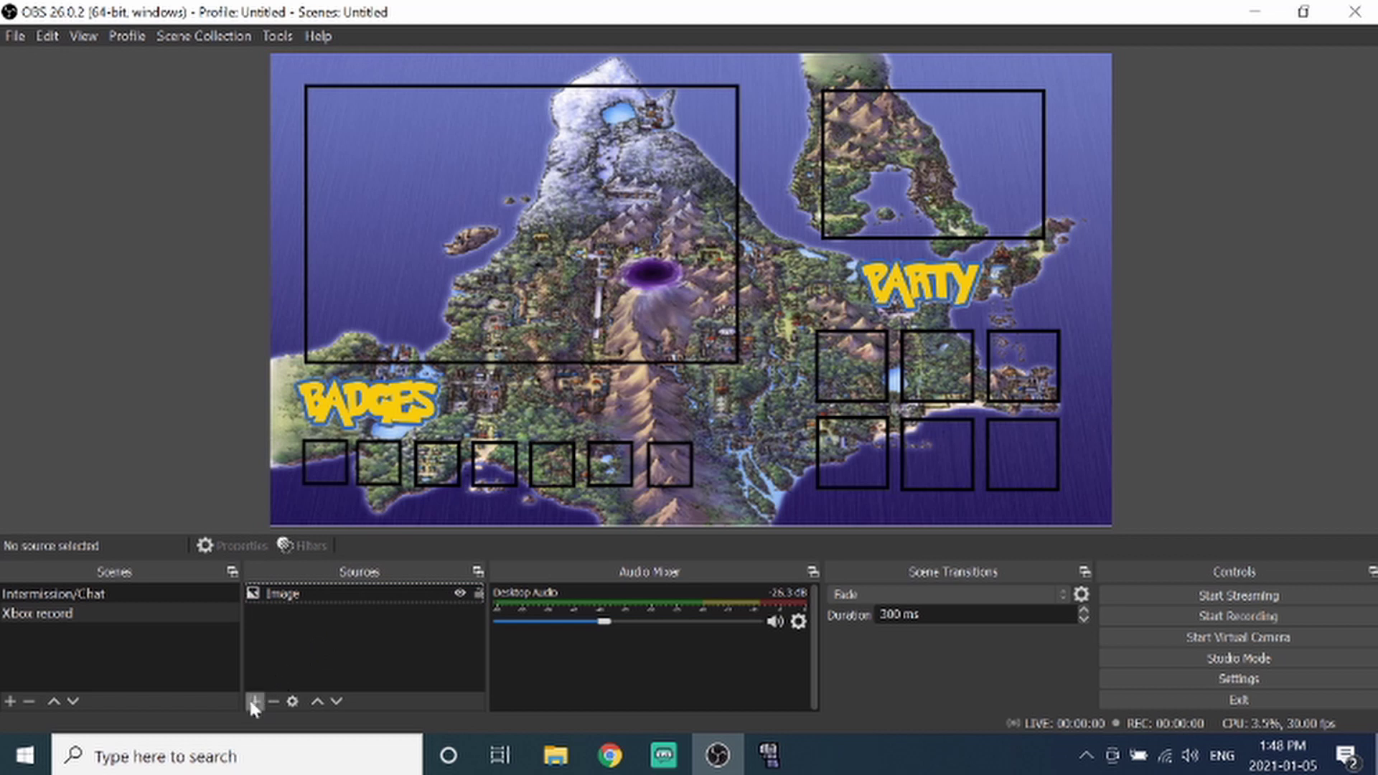
{"action": "left_click", "coordinate": [253, 701]}
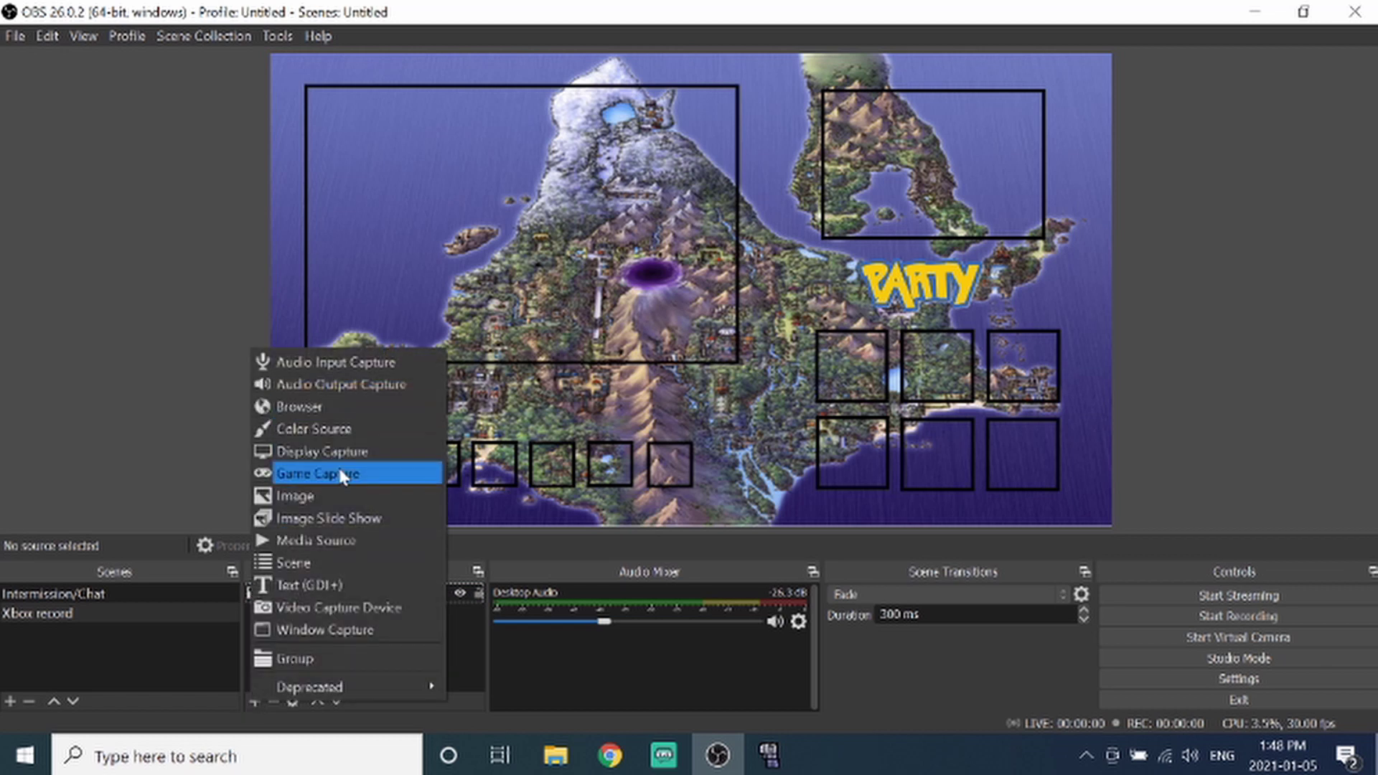
{"action": "left_click", "coordinate": [330, 606]}
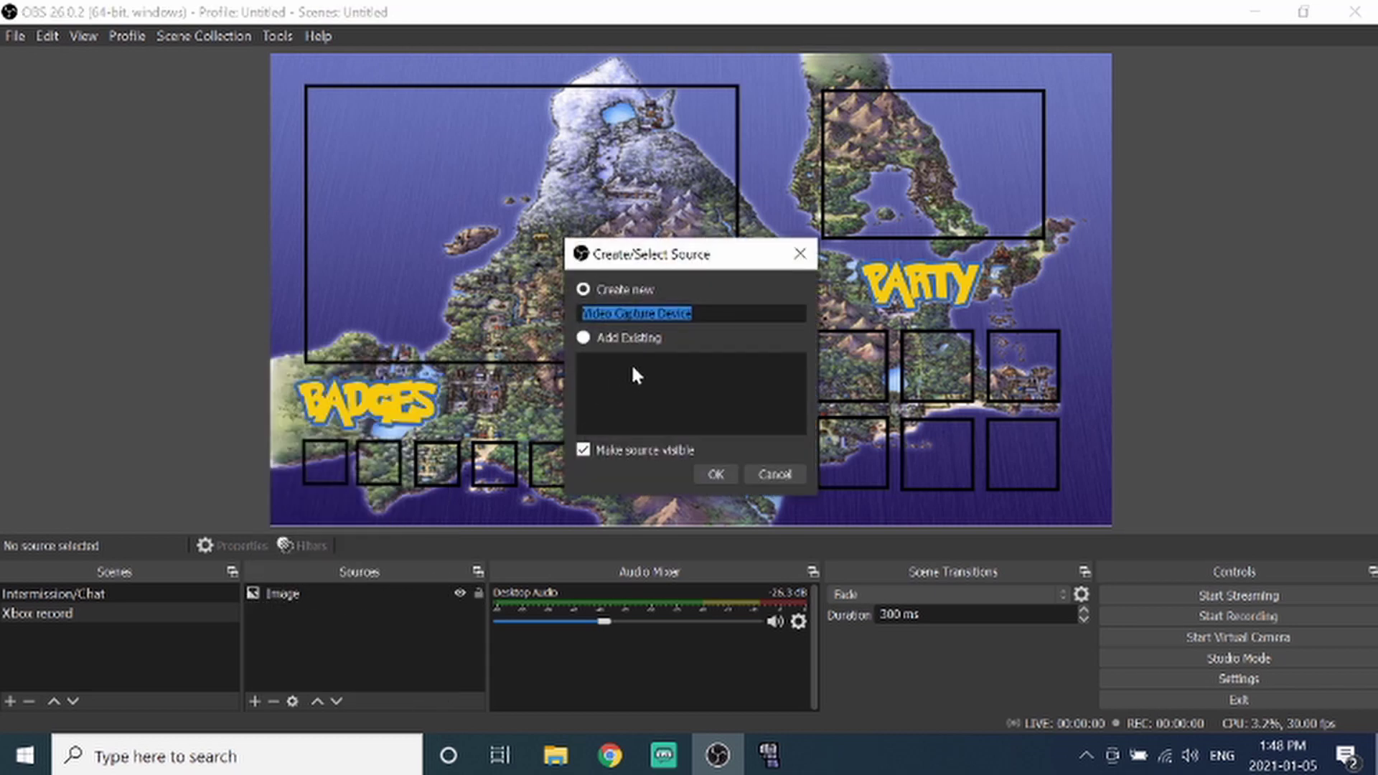
{"action": "left_click", "coordinate": [713, 476]}
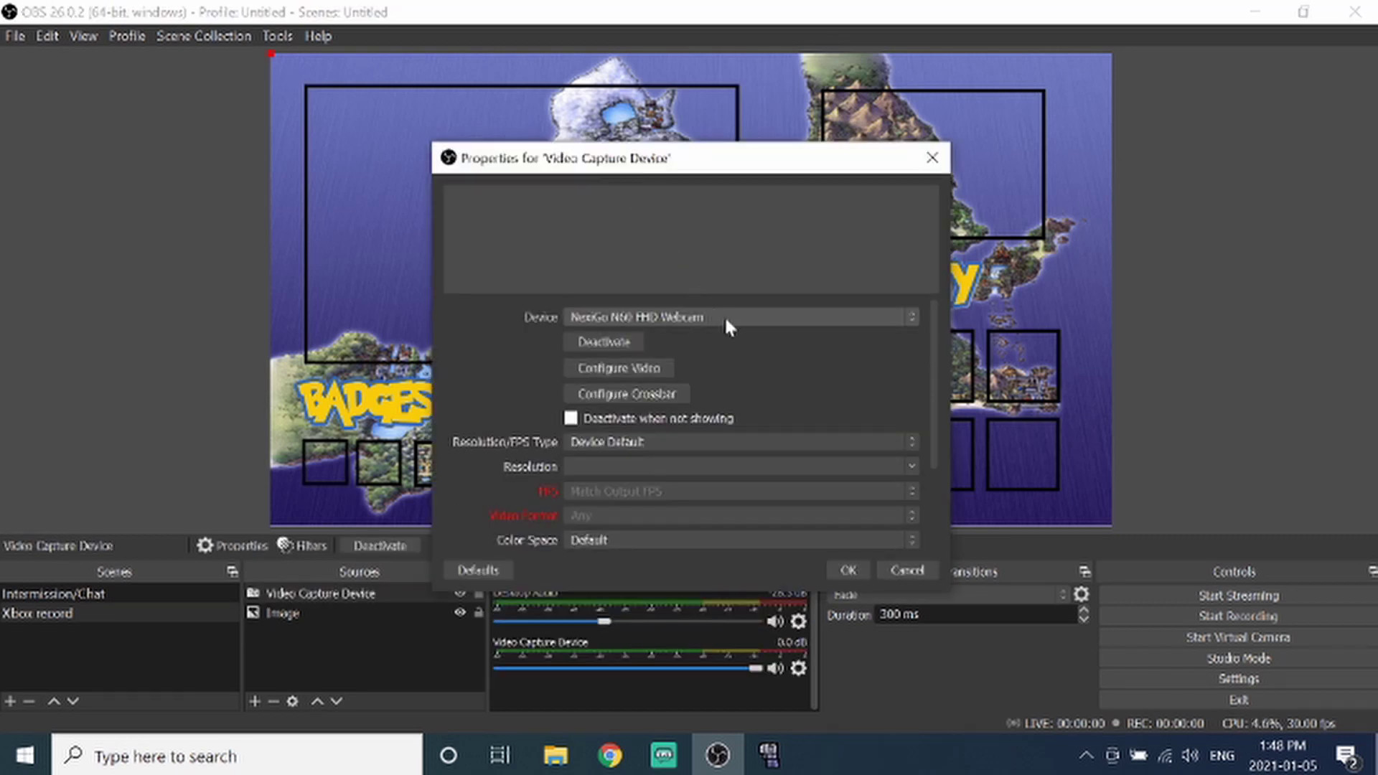
{"action": "left_click", "coordinate": [730, 315]}
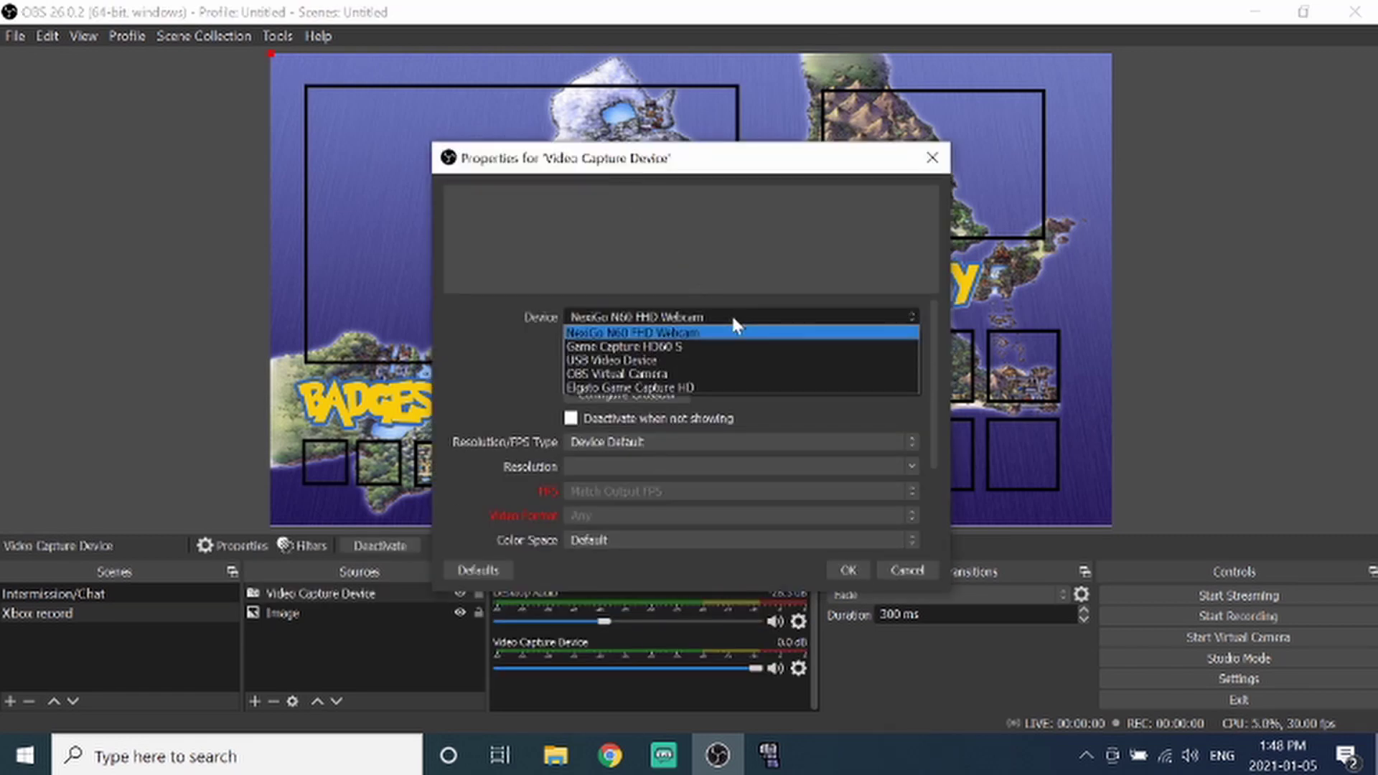
{"action": "left_click", "coordinate": [689, 360]}
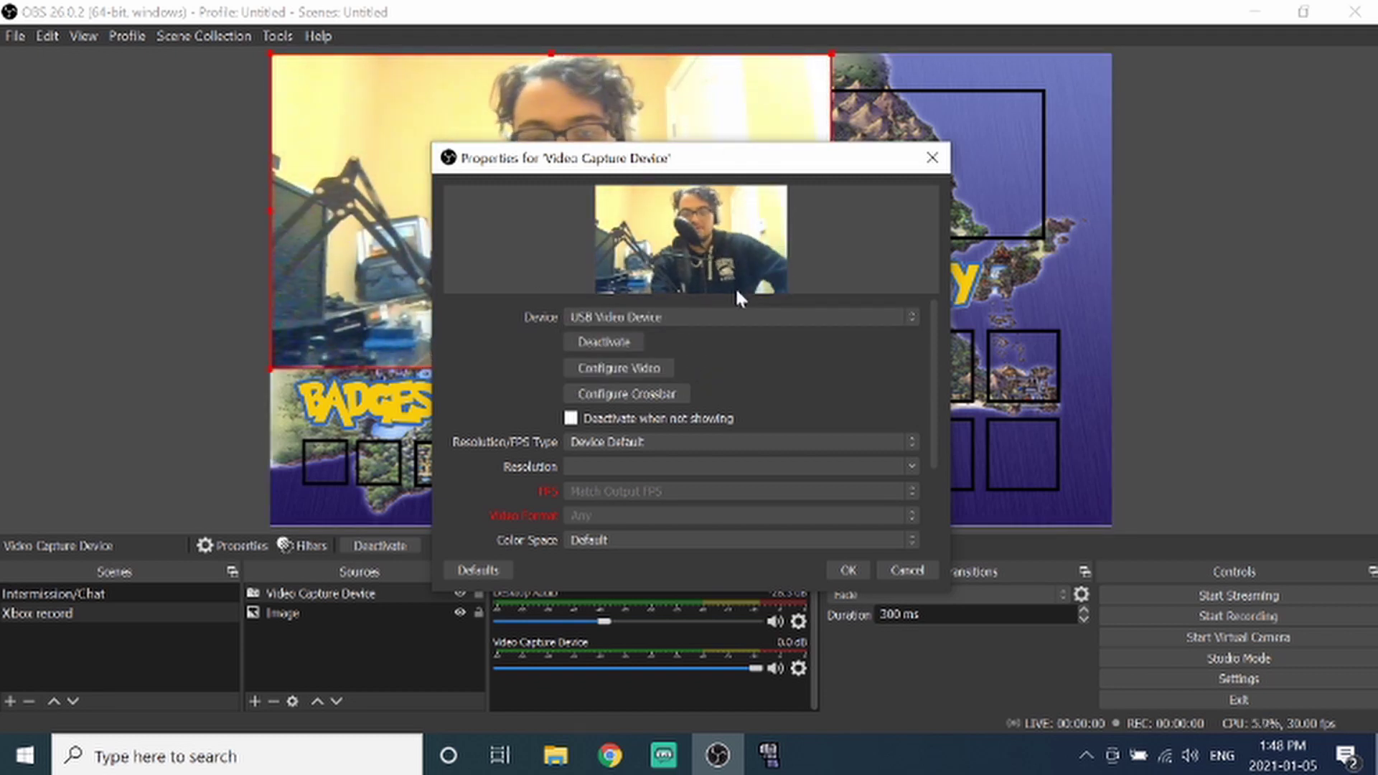
Shrink the webcam feed and move it into the top-right box above PARTY.
{"action": "left_click", "coordinate": [837, 568]}
{"action": "left_click_drag", "start_coordinate": [626, 244], "coordinate": [827, 248]}
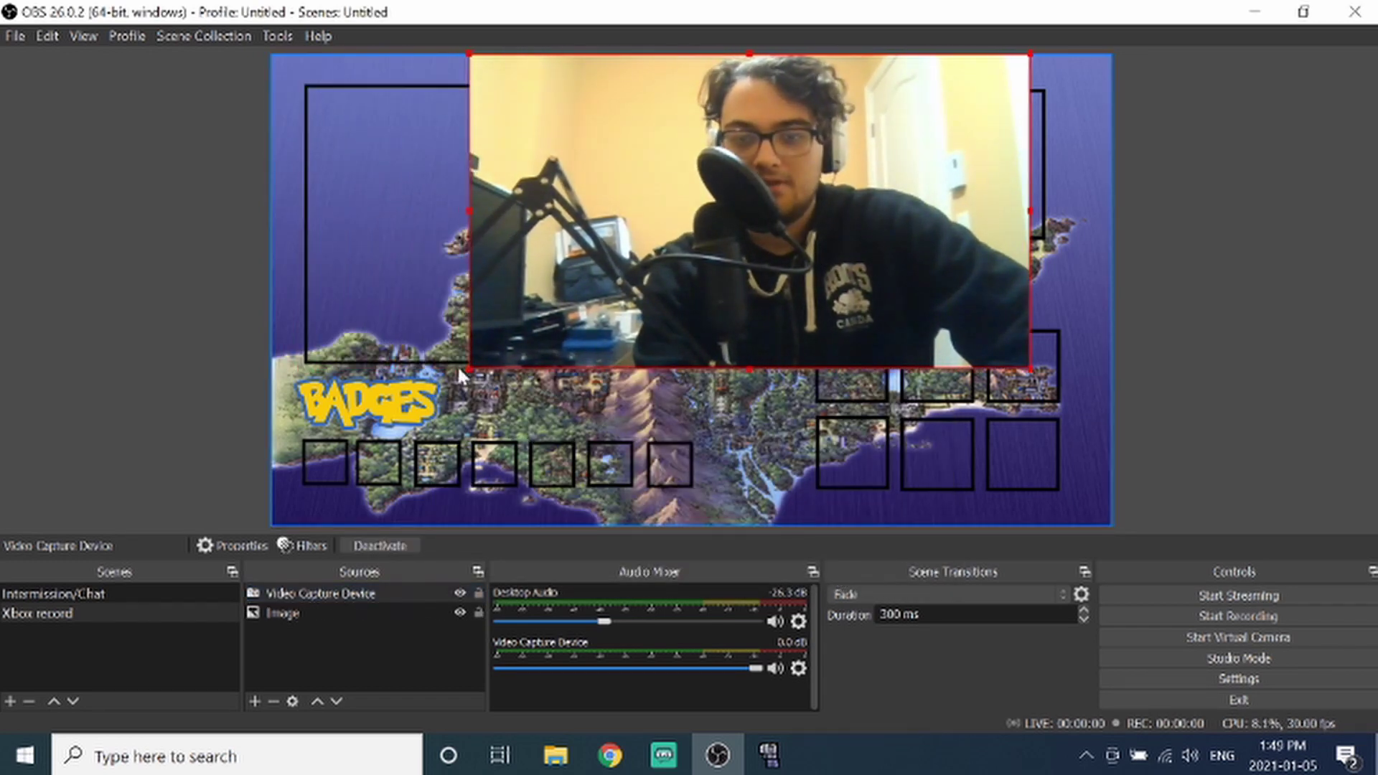
{"action": "left_click_drag", "start_coordinate": [472, 369], "coordinate": [787, 191]}
{"action": "left_click_drag", "start_coordinate": [824, 119], "coordinate": [853, 152]}
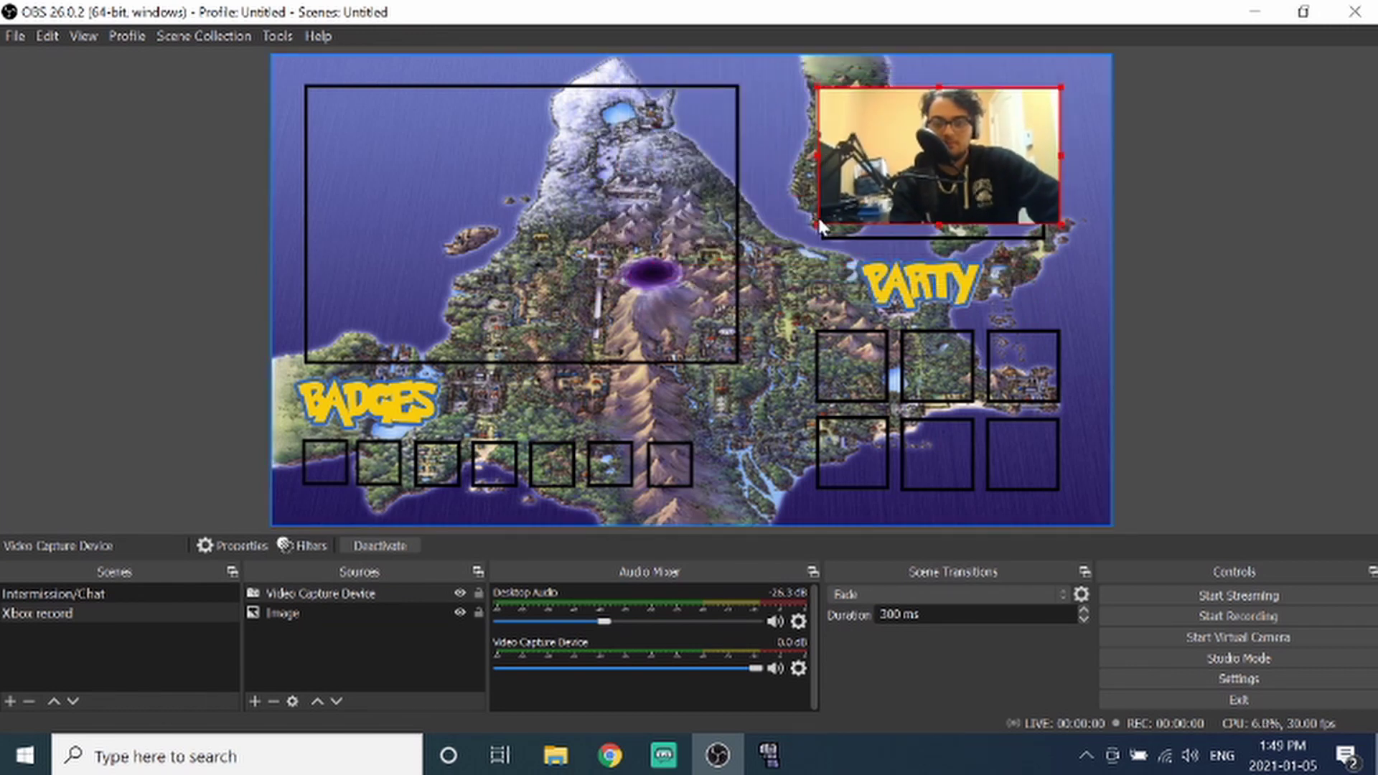
{"action": "left_click_drag", "start_coordinate": [816, 227], "coordinate": [836, 213]}
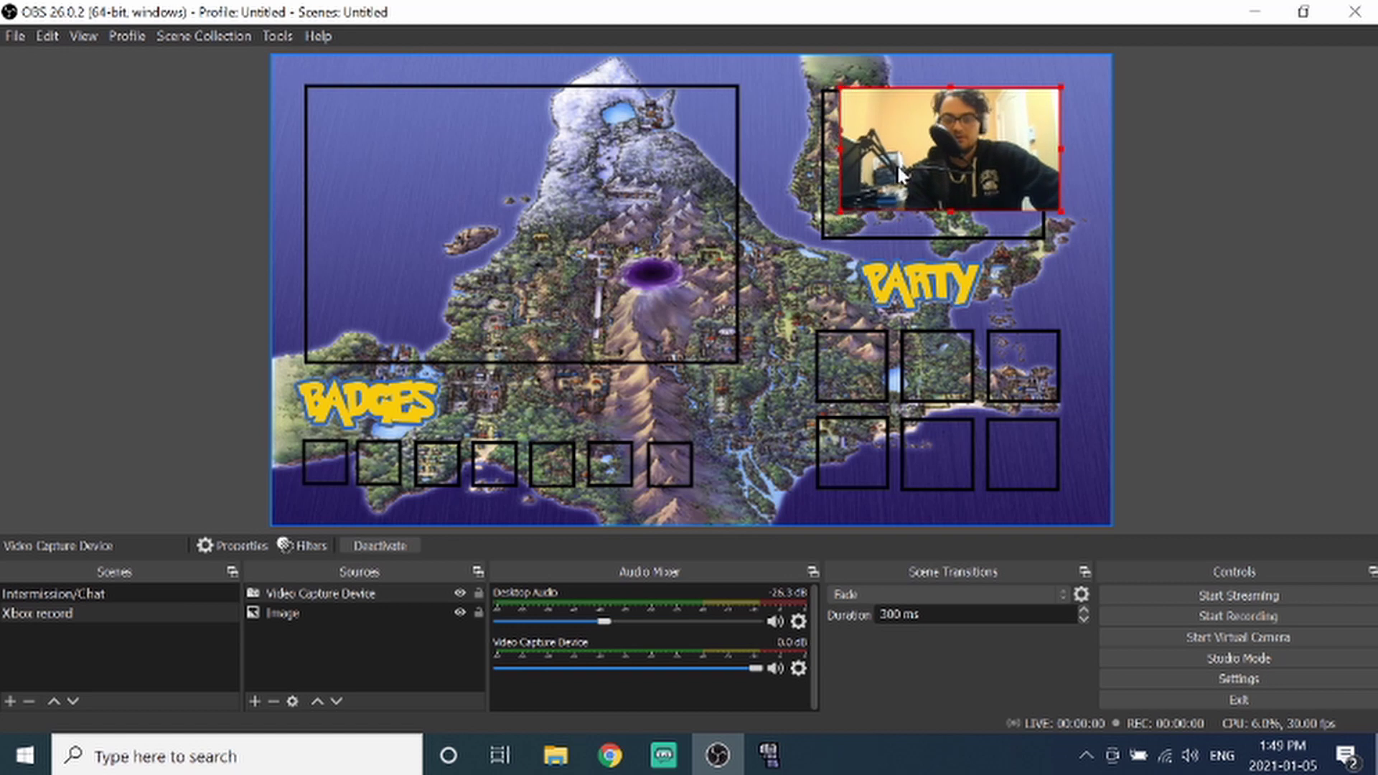
{"action": "left_click_drag", "start_coordinate": [893, 167], "coordinate": [880, 192]}
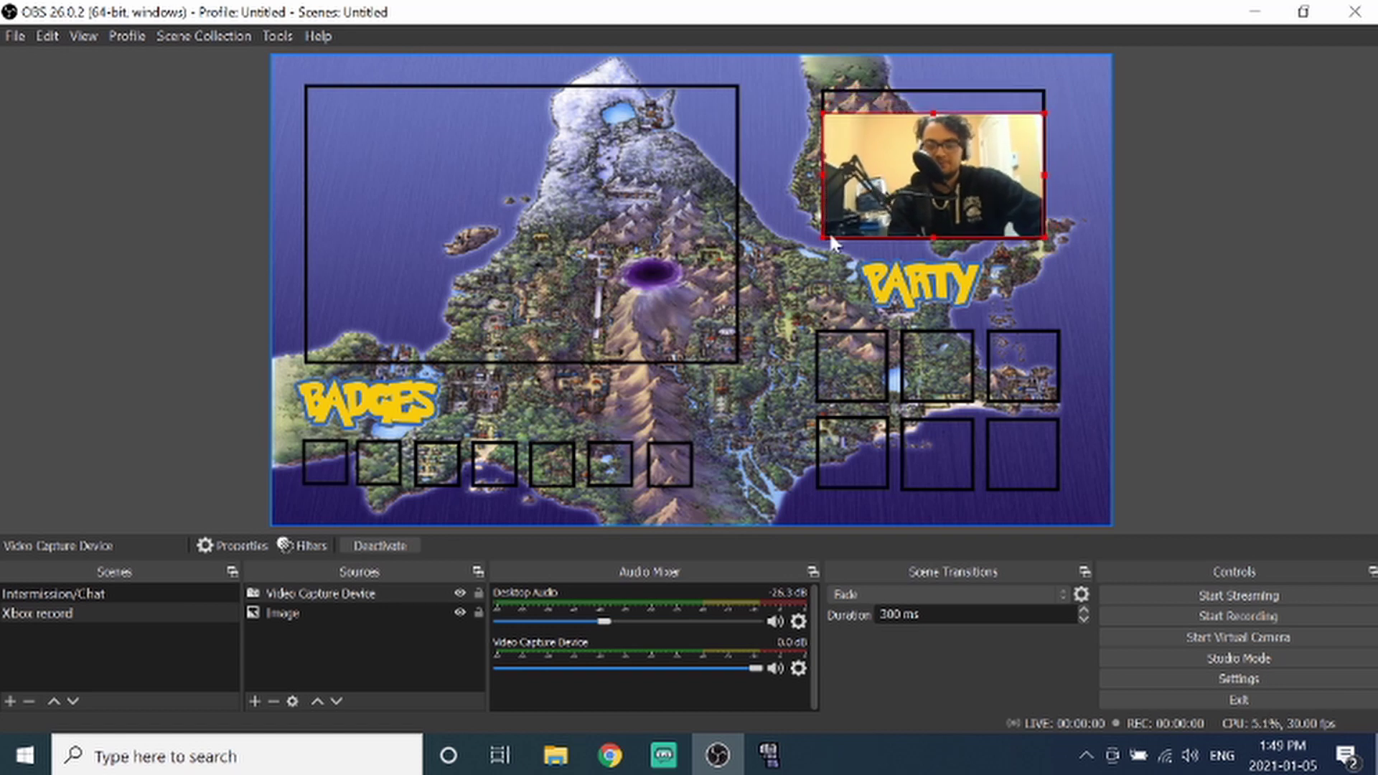
{"action": "left_click_drag", "start_coordinate": [830, 237], "coordinate": [849, 216]}
{"action": "left_click_drag", "start_coordinate": [929, 182], "coordinate": [928, 163]}
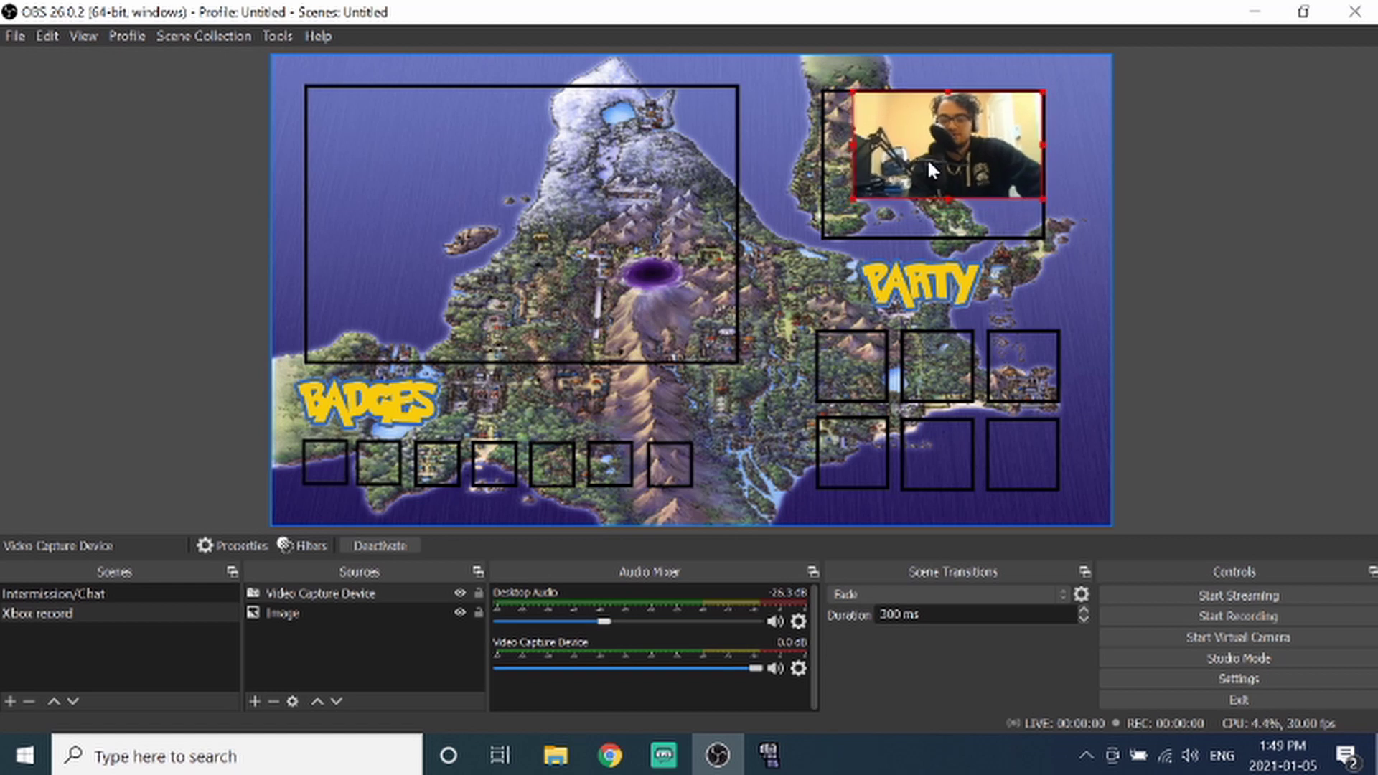
Fine-tune the webcam's size so it fills the black frame edge to edge.
{"action": "left_click", "coordinate": [1140, 301]}
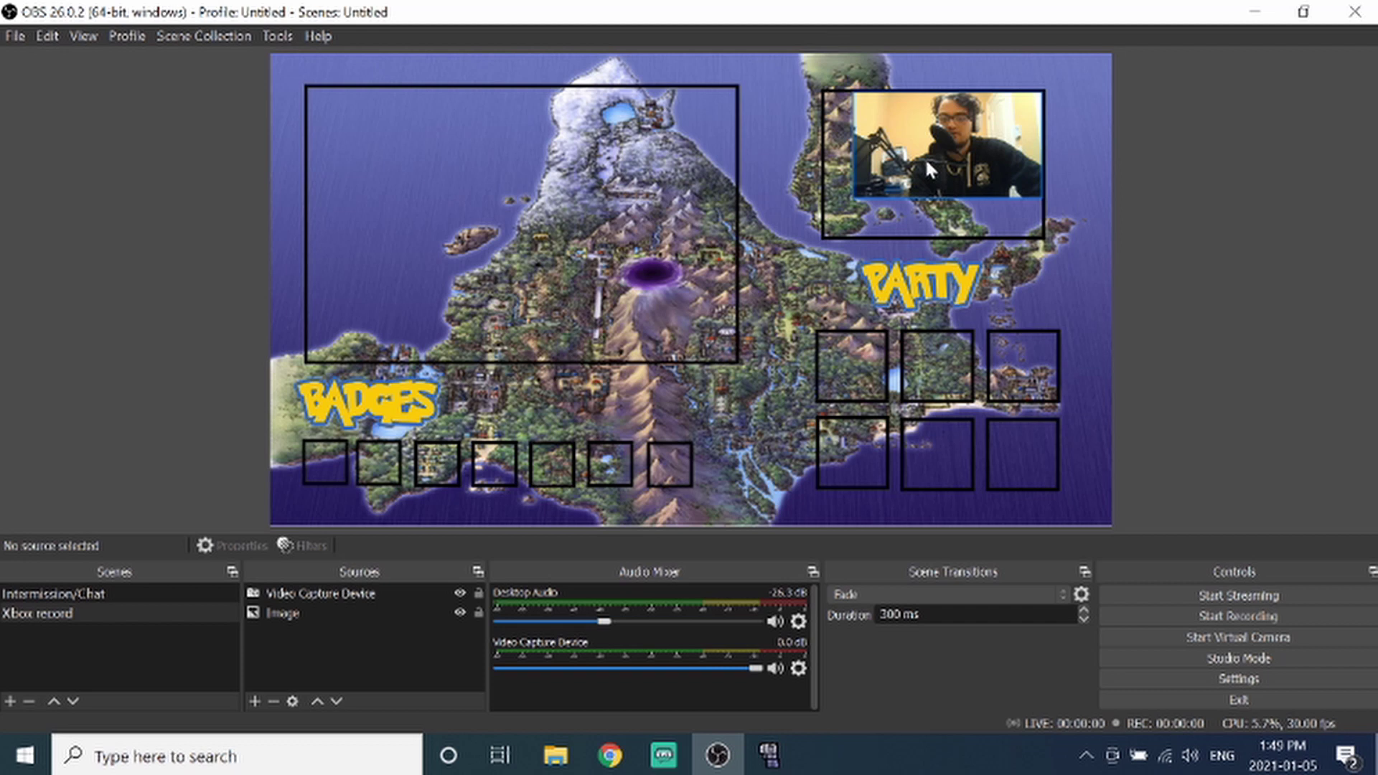
{"action": "left_click", "coordinate": [892, 196]}
{"action": "left_click_drag", "start_coordinate": [853, 199], "coordinate": [836, 213]}
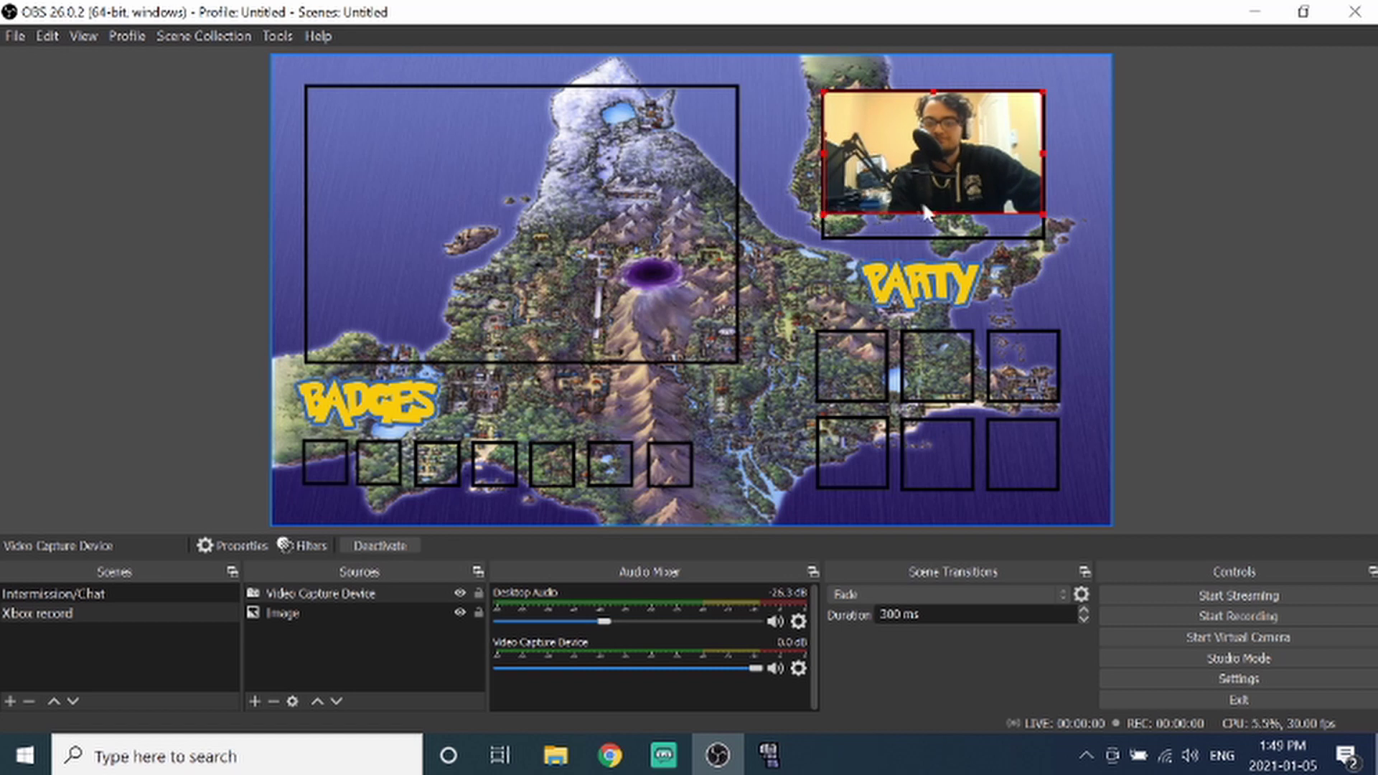
{"action": "left_click_drag", "start_coordinate": [935, 213], "coordinate": [942, 214]}
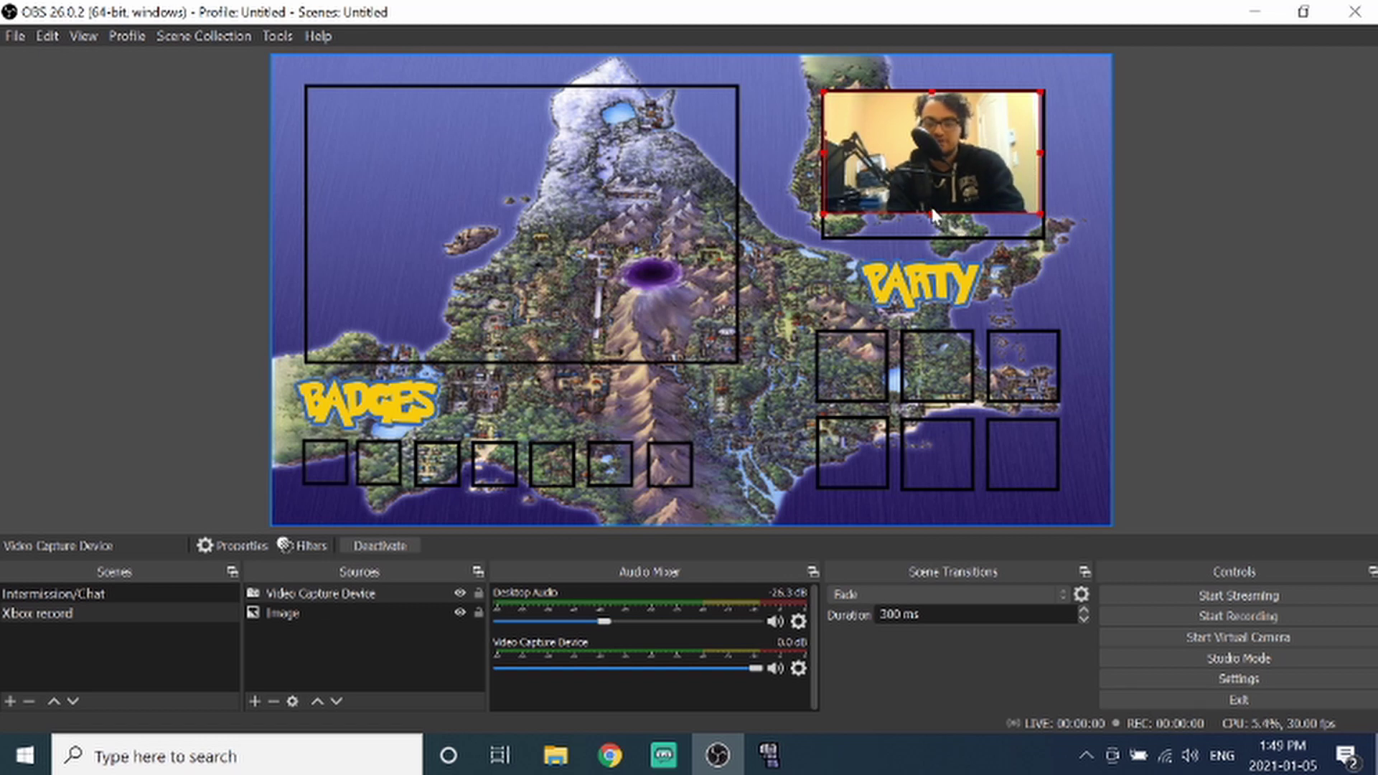
{"action": "left_click_drag", "start_coordinate": [931, 215], "coordinate": [932, 238]}
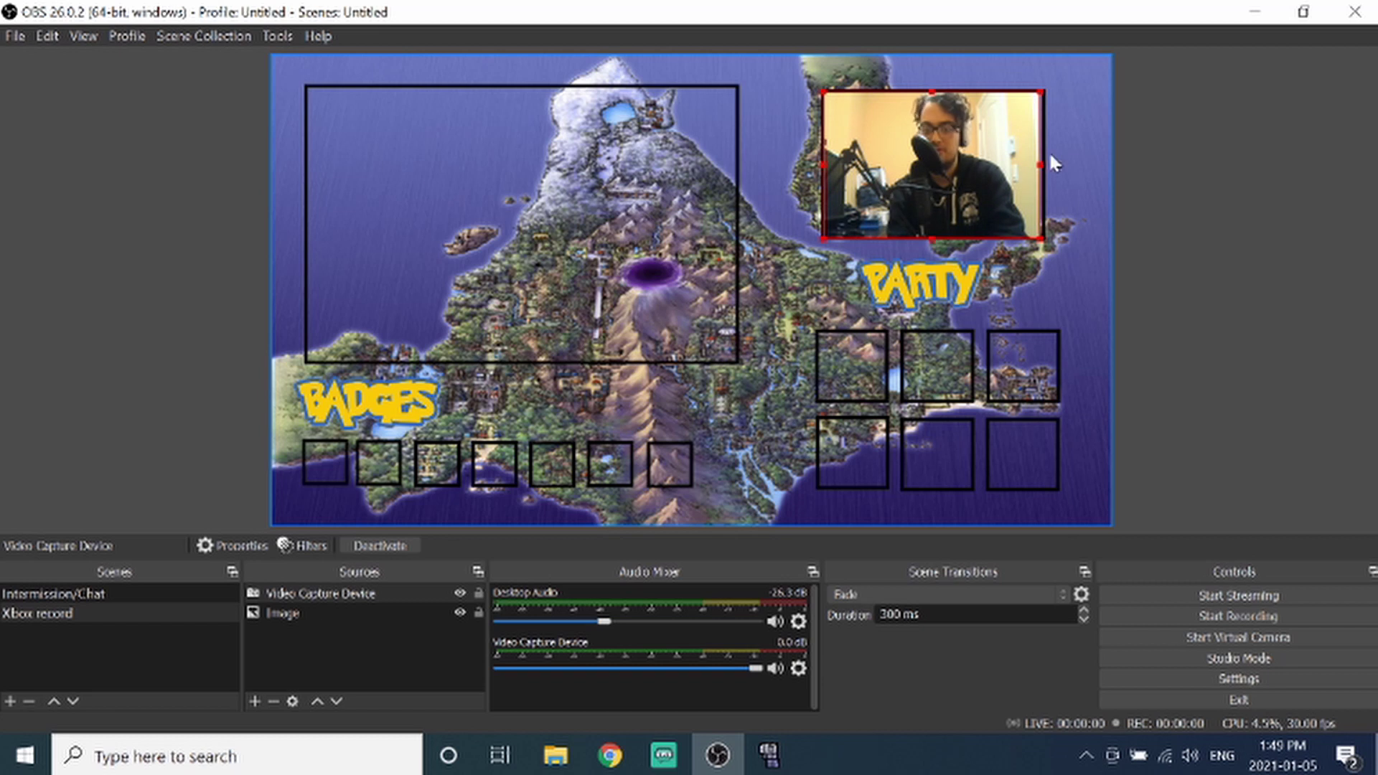
{"action": "left_click_drag", "start_coordinate": [1036, 163], "coordinate": [1043, 172]}
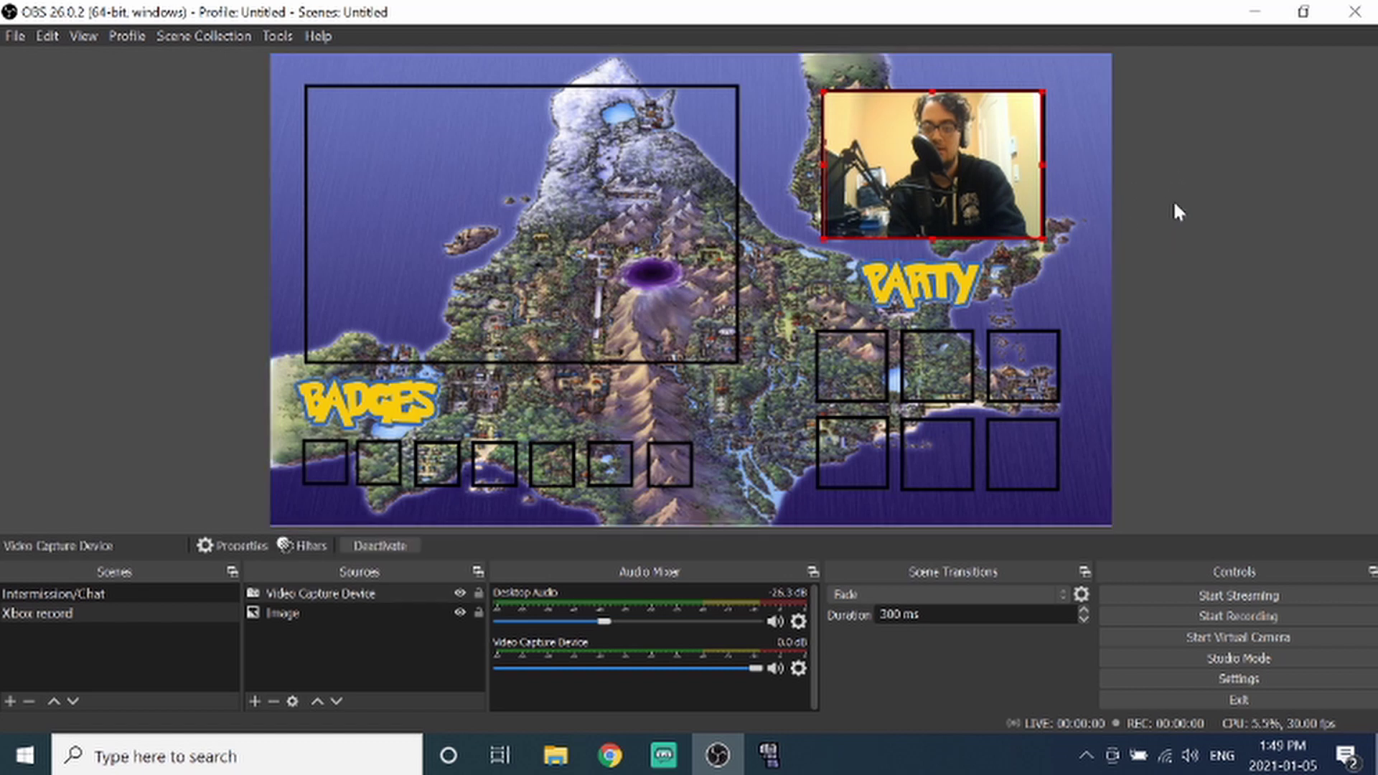
Restore the DeSmuME window paused on the Game Freak intro and dock it at the left screen edge.
{"action": "left_click", "coordinate": [1173, 199]}
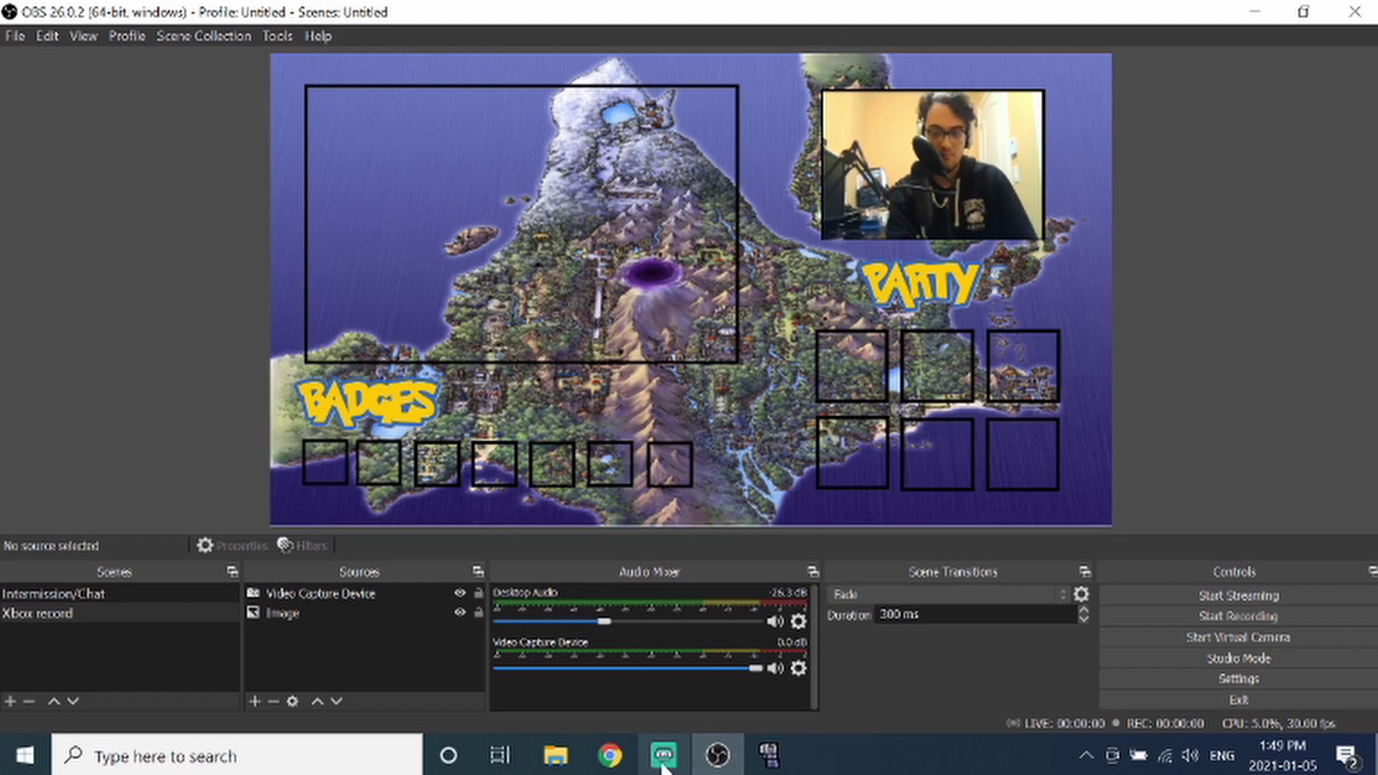
{"action": "mouse_move", "coordinate": [663, 766]}
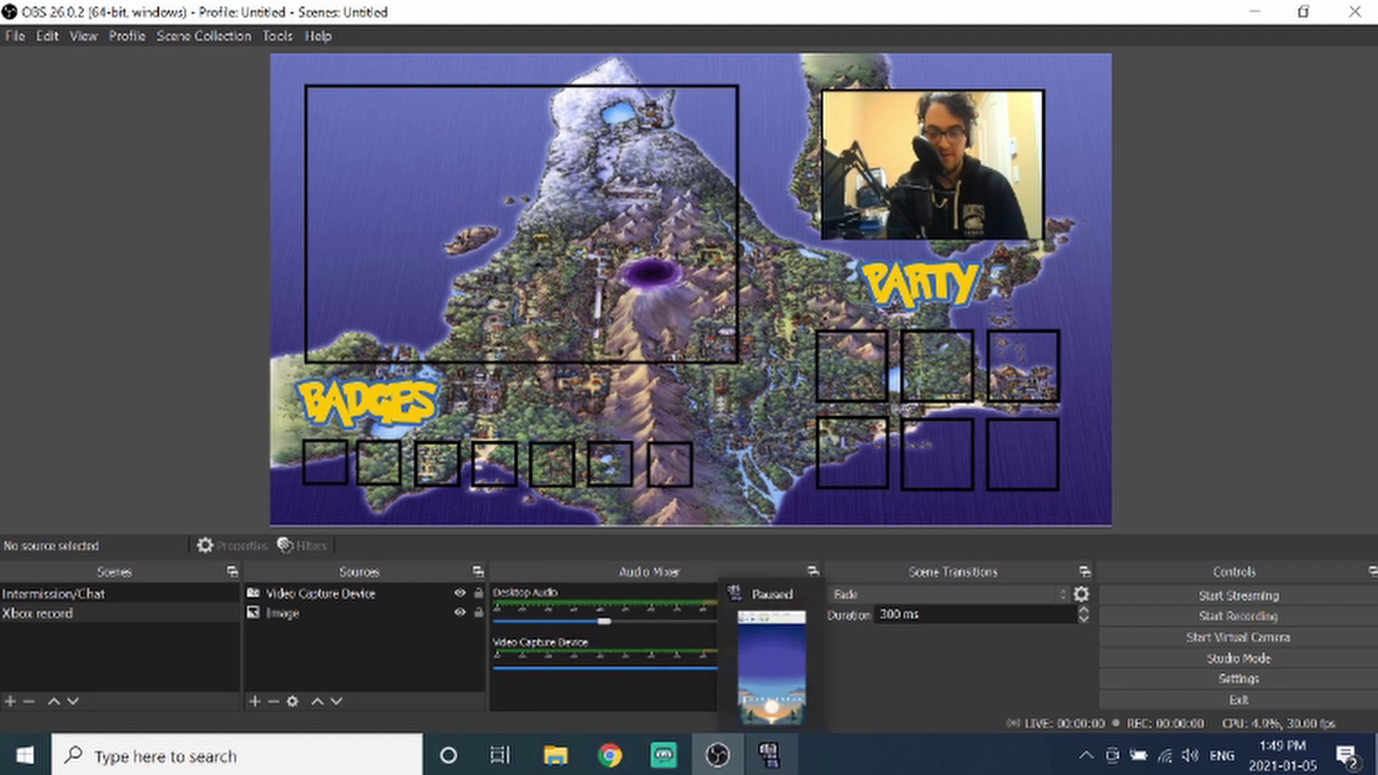
{"action": "left_click", "coordinate": [770, 757]}
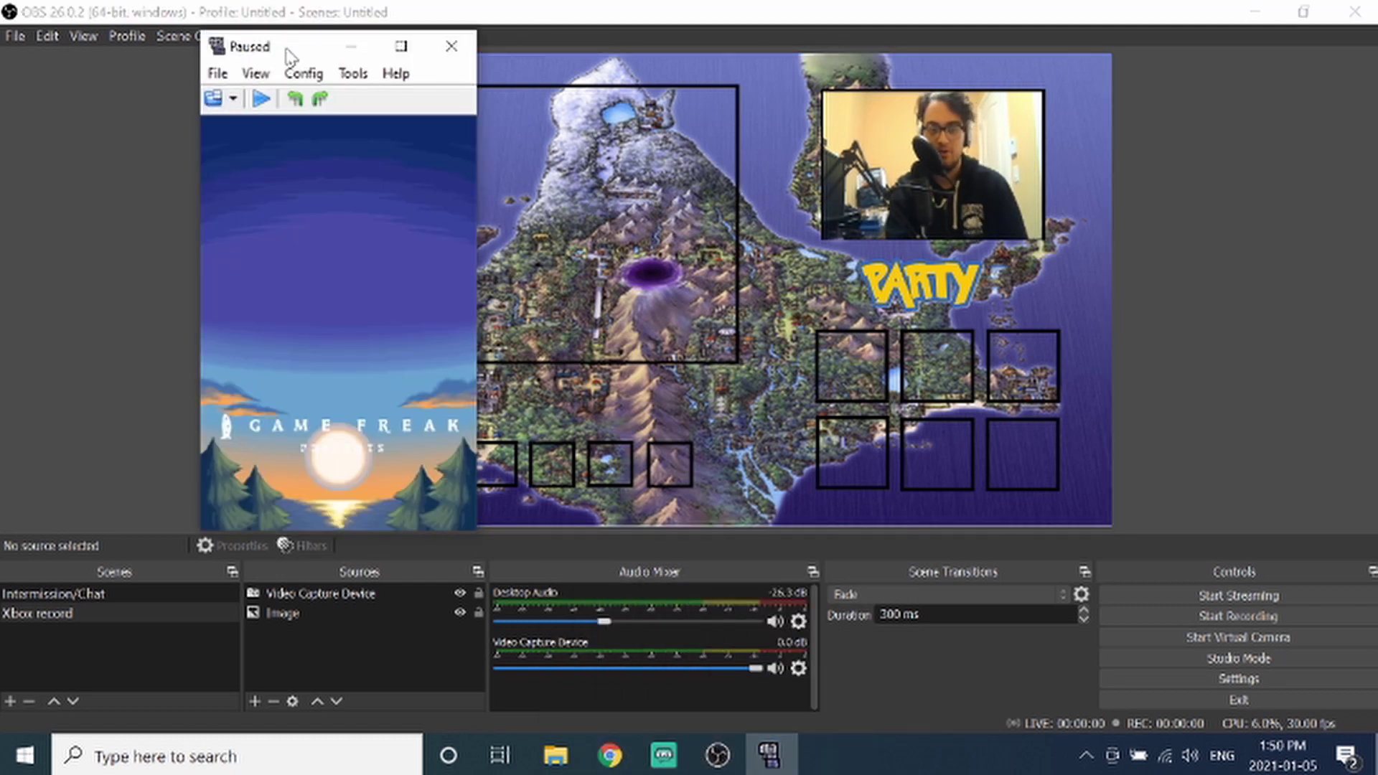
{"action": "left_click_drag", "start_coordinate": [283, 52], "coordinate": [110, 57]}
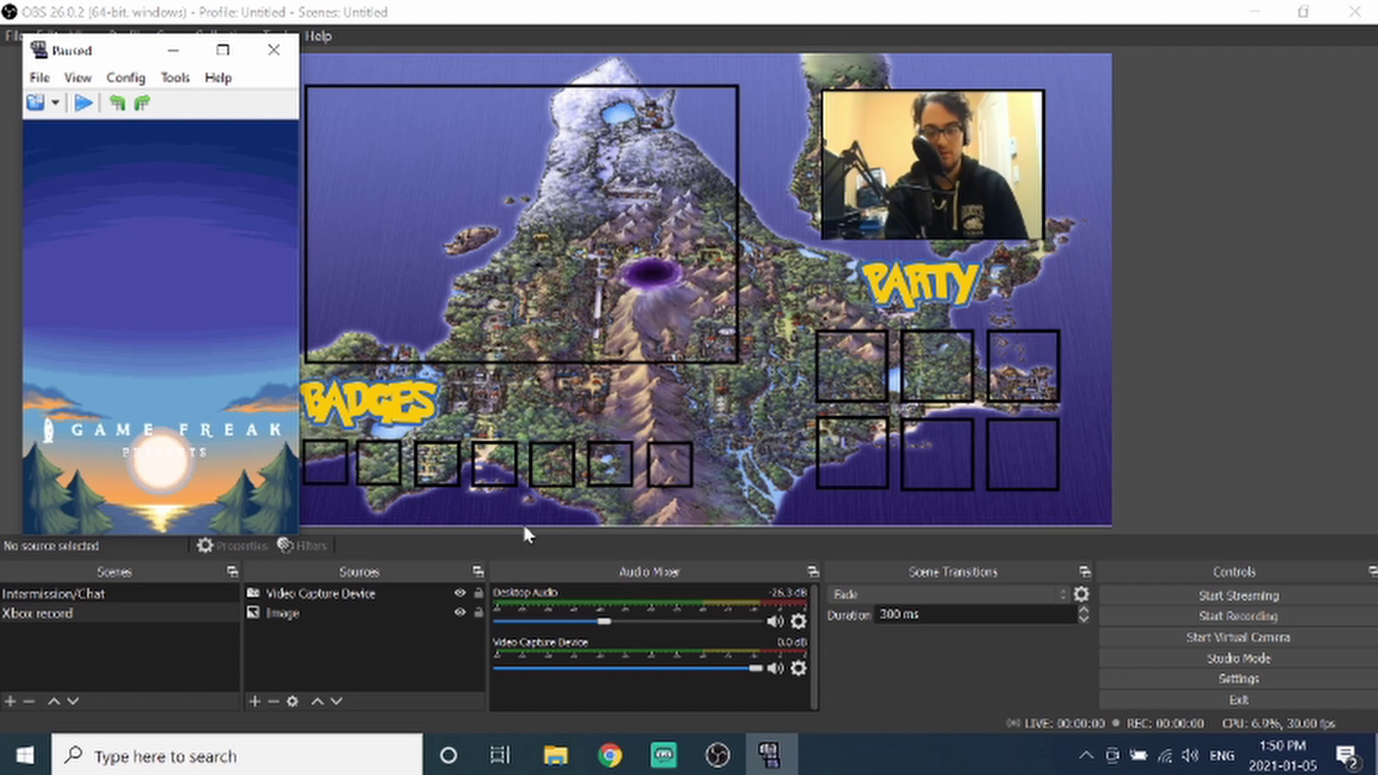
Add a Window Capture source of DeSmuME, centre it in the large frame, and enlarge it slightly.
{"action": "left_click", "coordinate": [254, 700]}
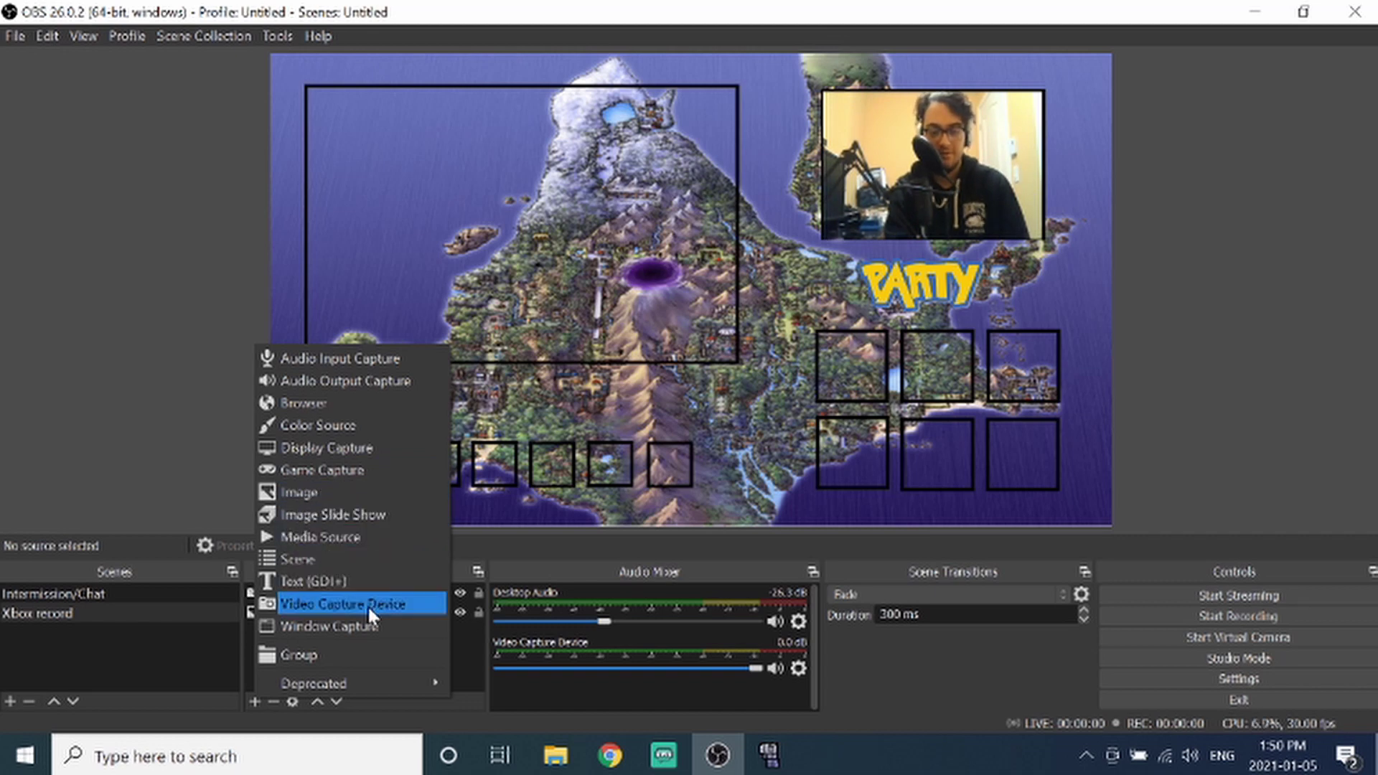
{"action": "left_click", "coordinate": [352, 625]}
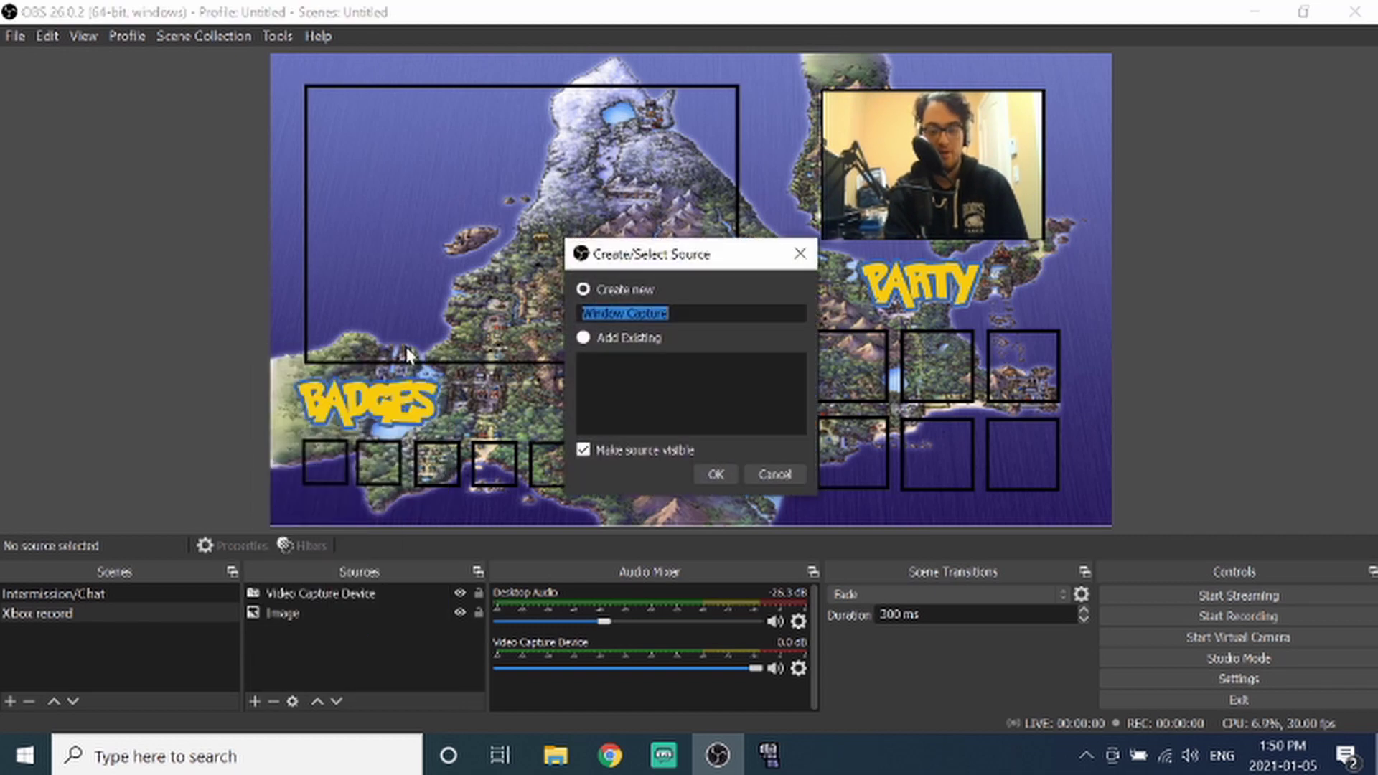
{"action": "left_click", "coordinate": [707, 474]}
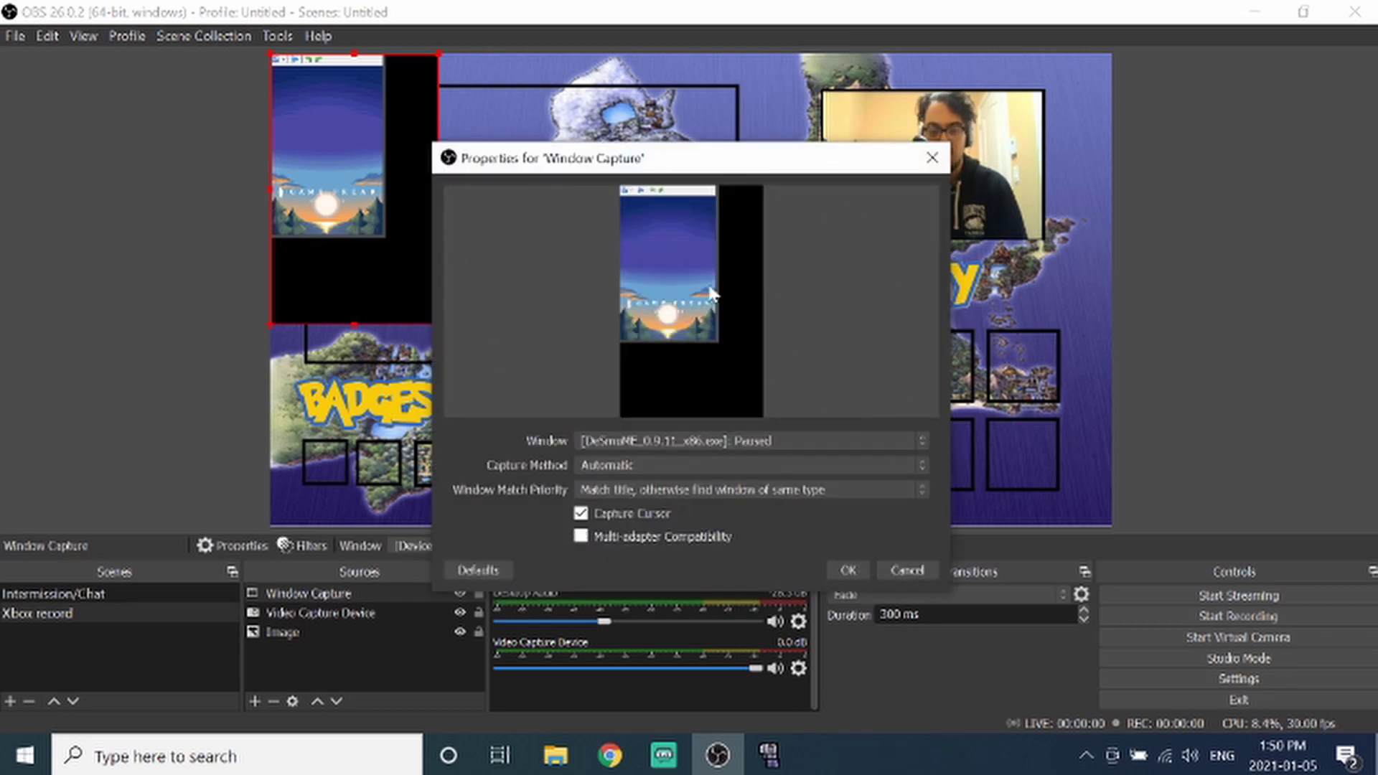
{"action": "left_click", "coordinate": [843, 574]}
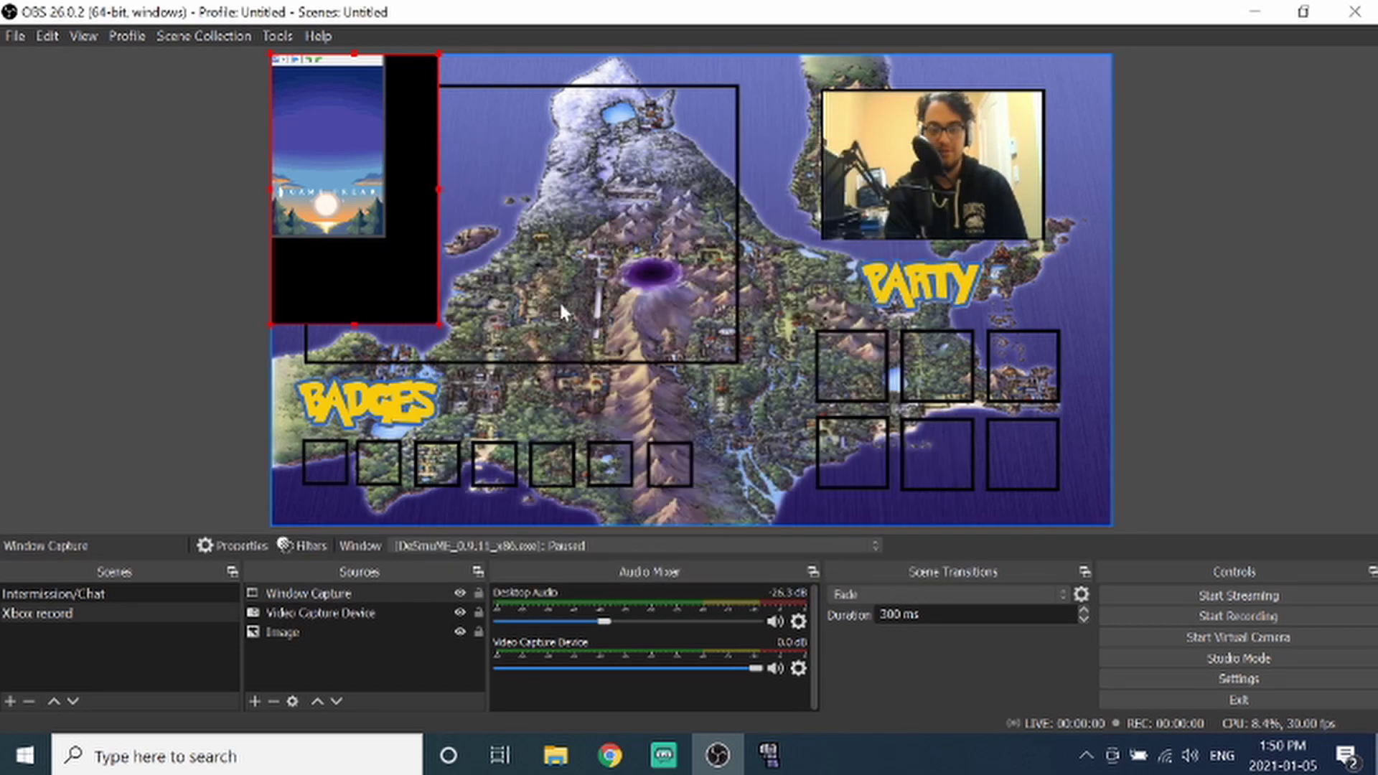
{"action": "left_click_drag", "start_coordinate": [434, 262], "coordinate": [594, 310]}
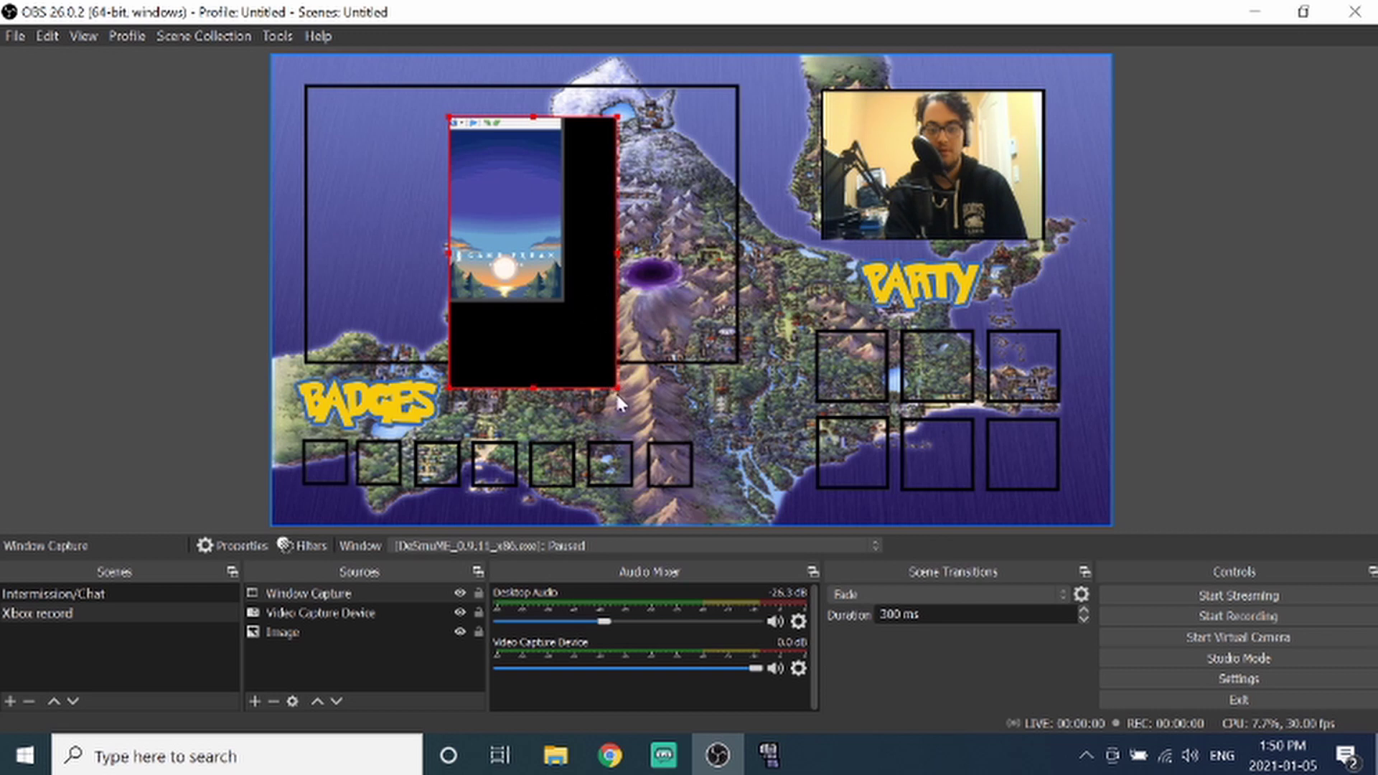
{"action": "left_click_drag", "start_coordinate": [617, 390], "coordinate": [632, 408]}
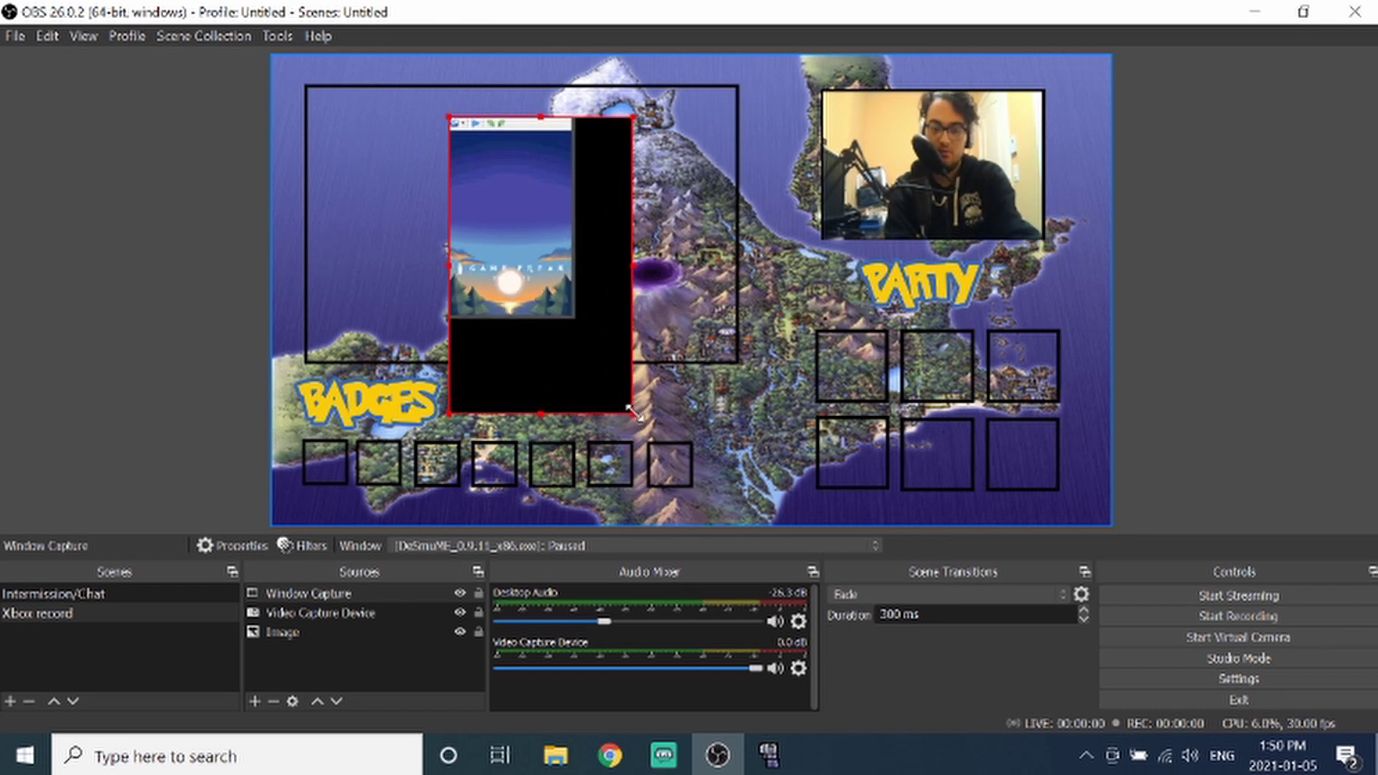
Alt-crop the emulator capture's black lower area, a right sliver, and the toolbar strip.
{"action": "key", "text": "alt"}
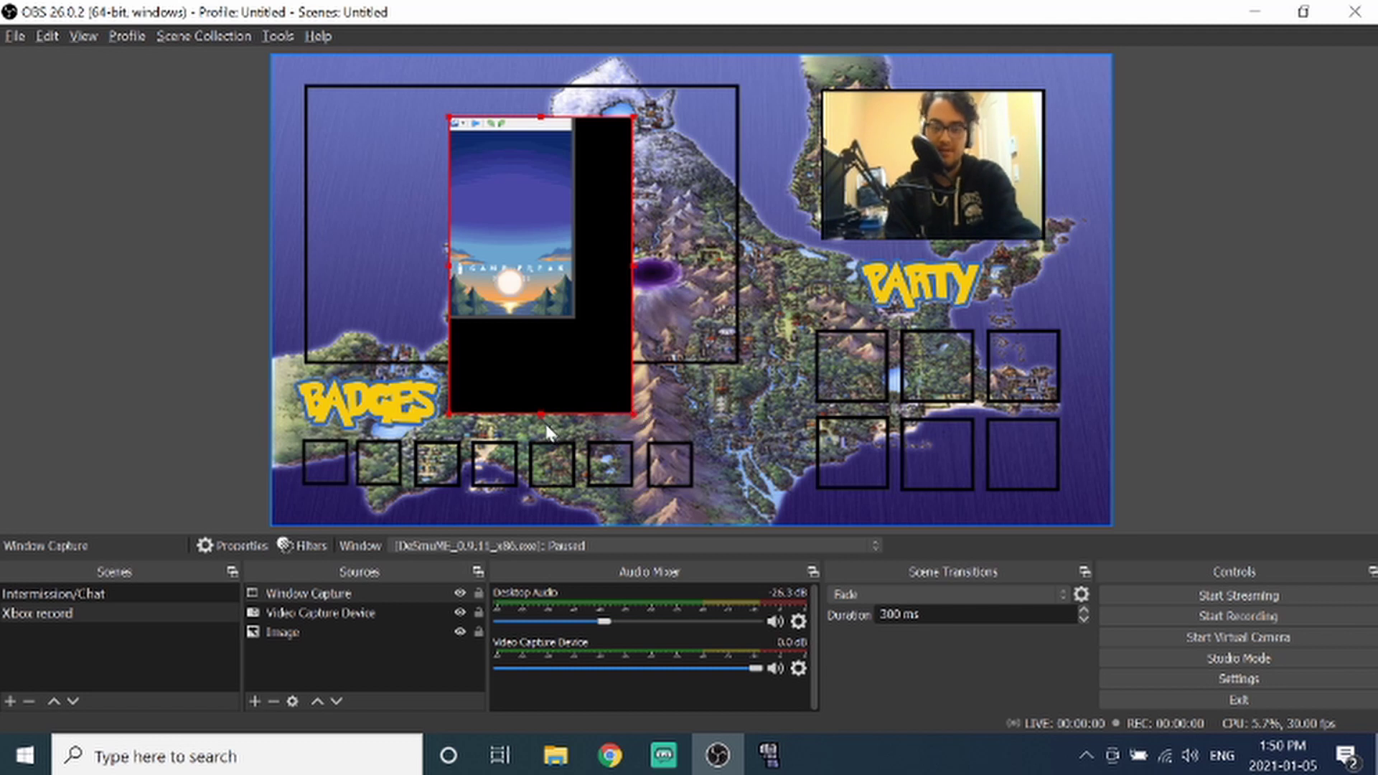
{"action": "left_click_drag", "start_coordinate": [540, 413], "coordinate": [581, 237]}
{"action": "left_click_drag", "start_coordinate": [633, 180], "coordinate": [573, 177]}
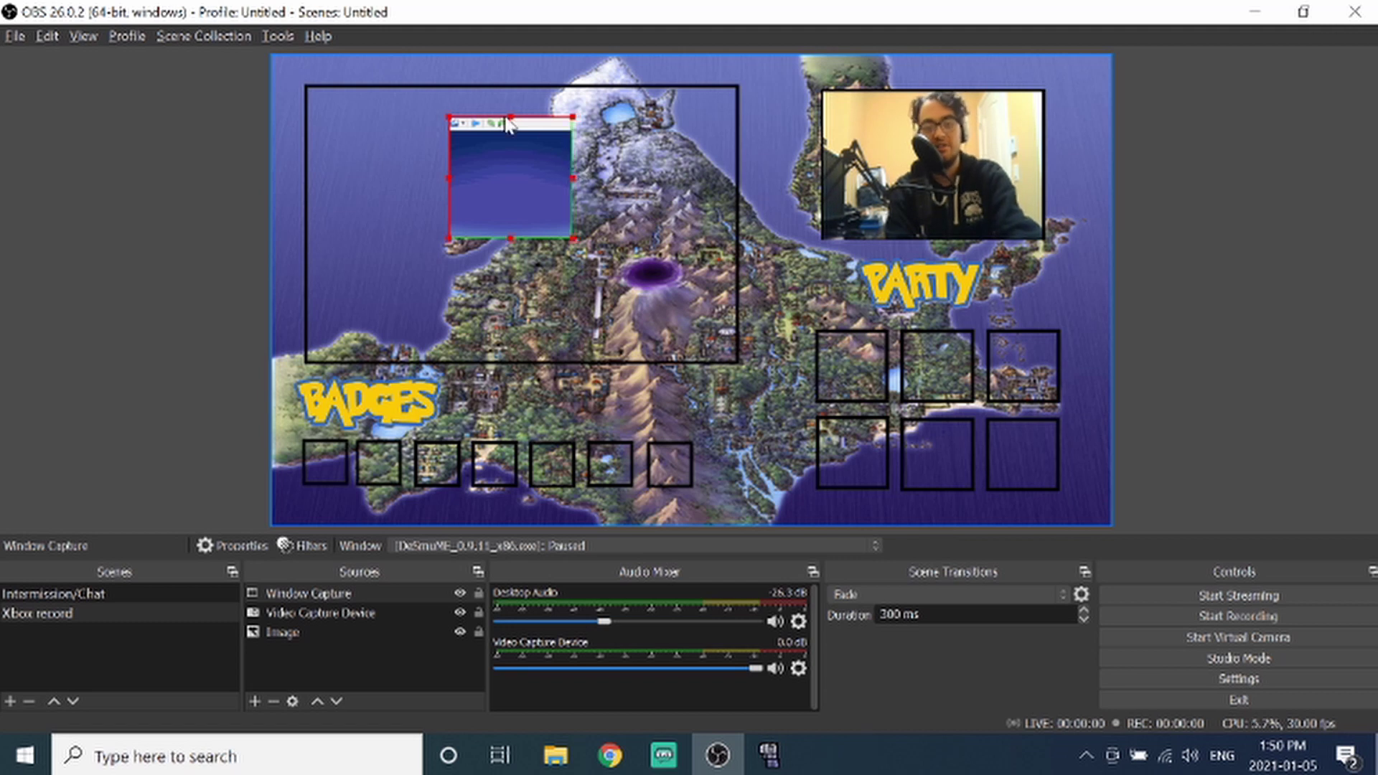
{"action": "left_click_drag", "start_coordinate": [508, 117], "coordinate": [505, 129]}
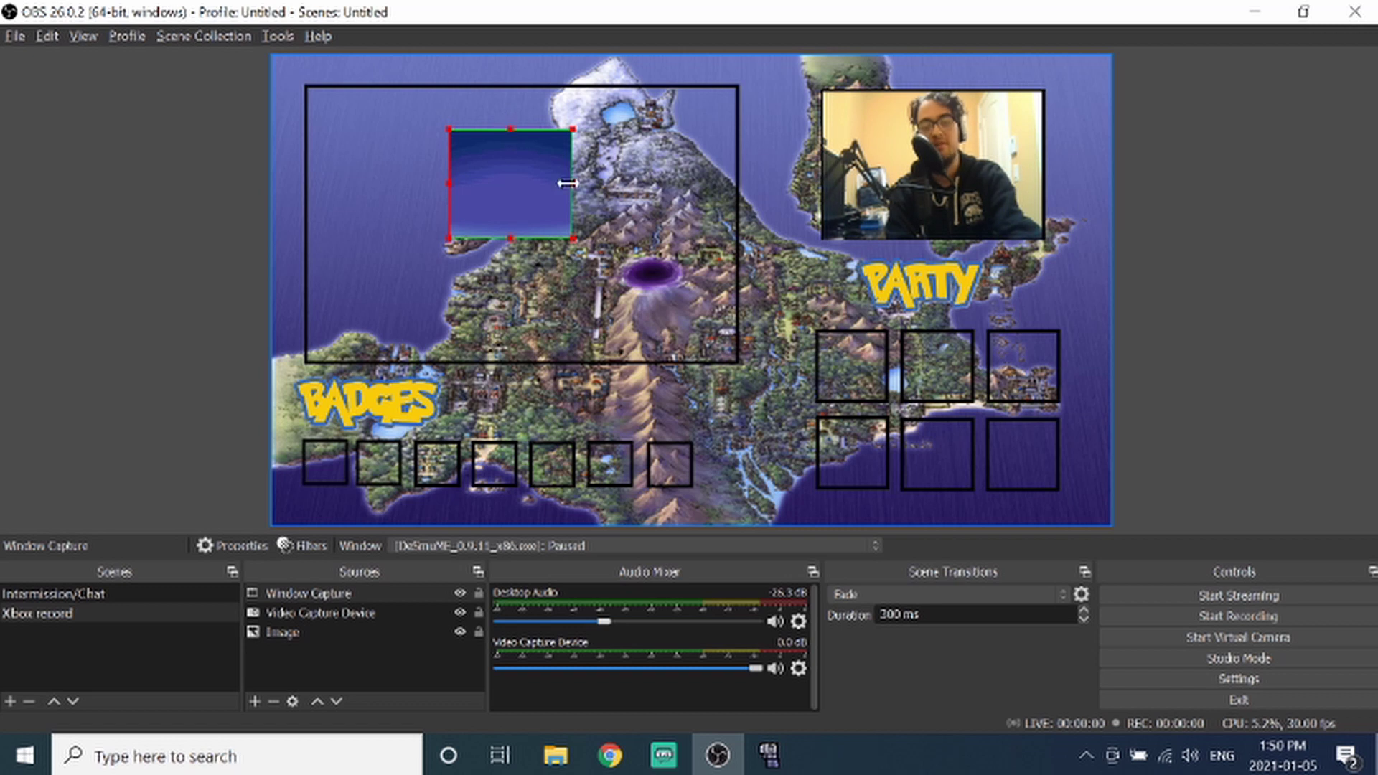
Move and resize the cropped capture to fill the large frame above BADGES.
{"action": "left_click_drag", "start_coordinate": [471, 198], "coordinate": [330, 155]}
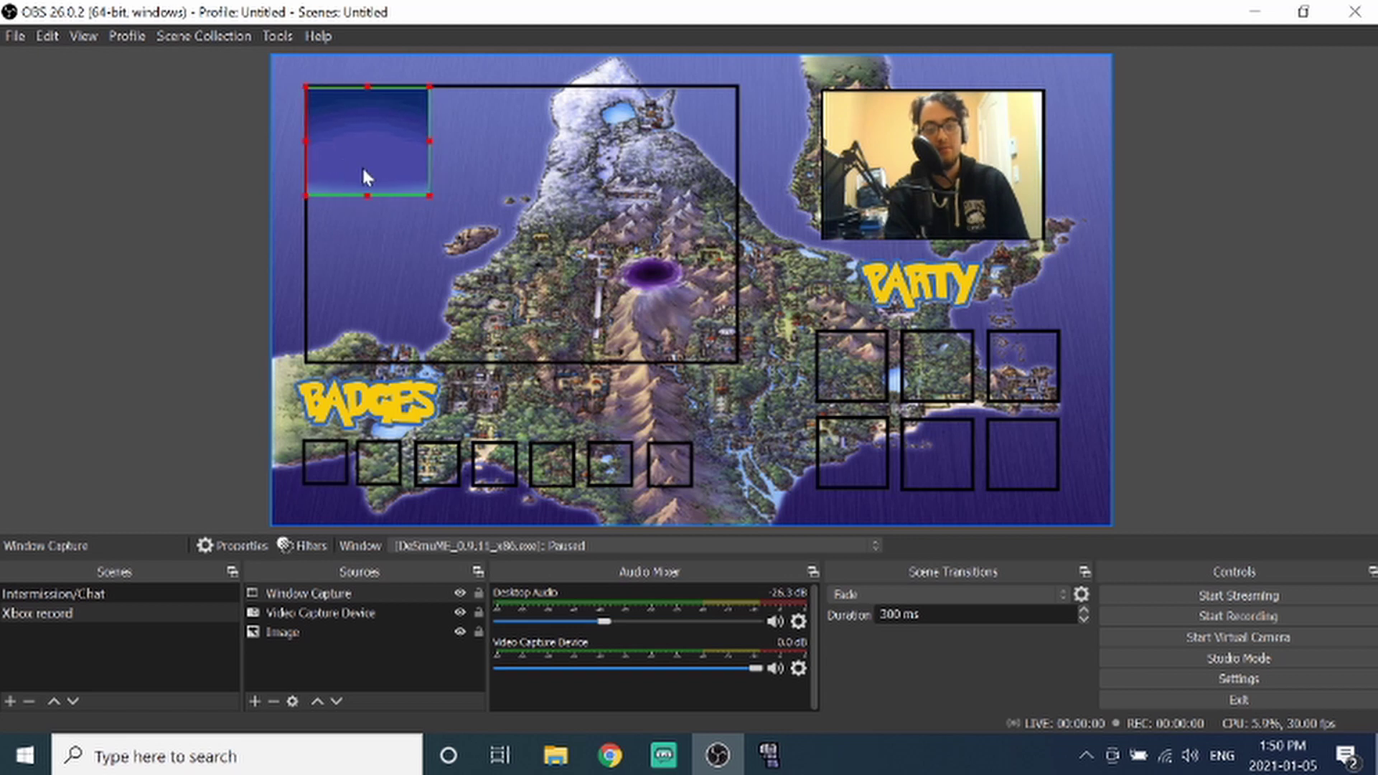
{"action": "left_click_drag", "start_coordinate": [428, 195], "coordinate": [609, 258]}
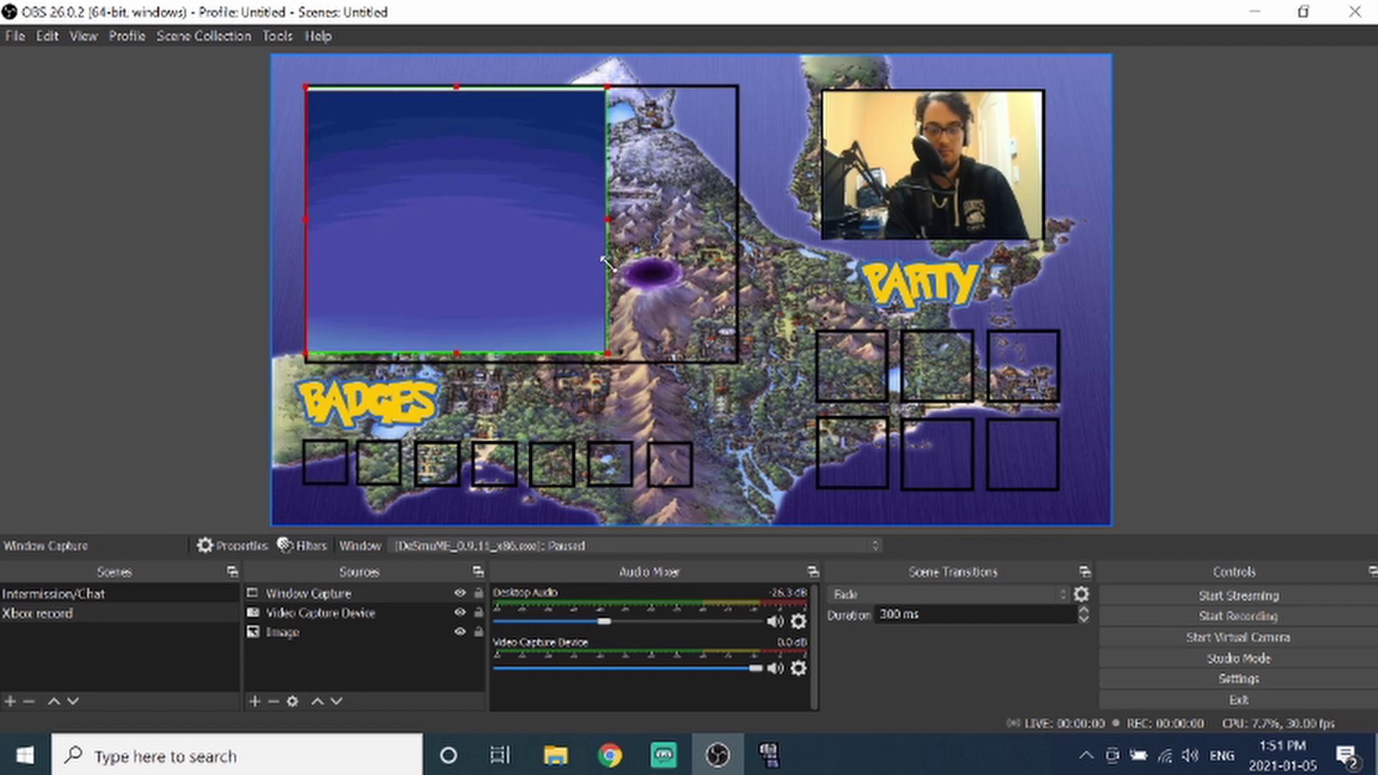
{"action": "left_click_drag", "start_coordinate": [607, 262], "coordinate": [615, 270]}
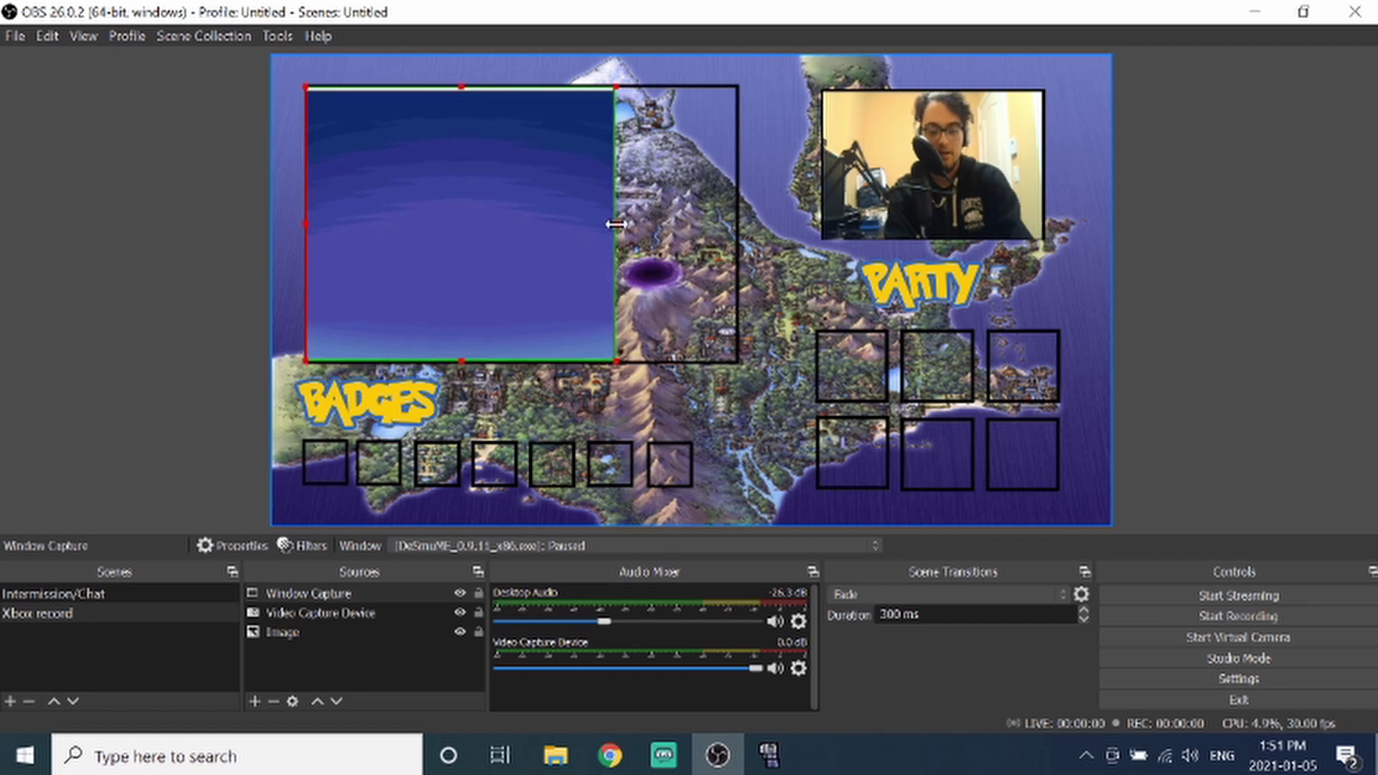
{"action": "left_click_drag", "start_coordinate": [616, 224], "coordinate": [736, 243]}
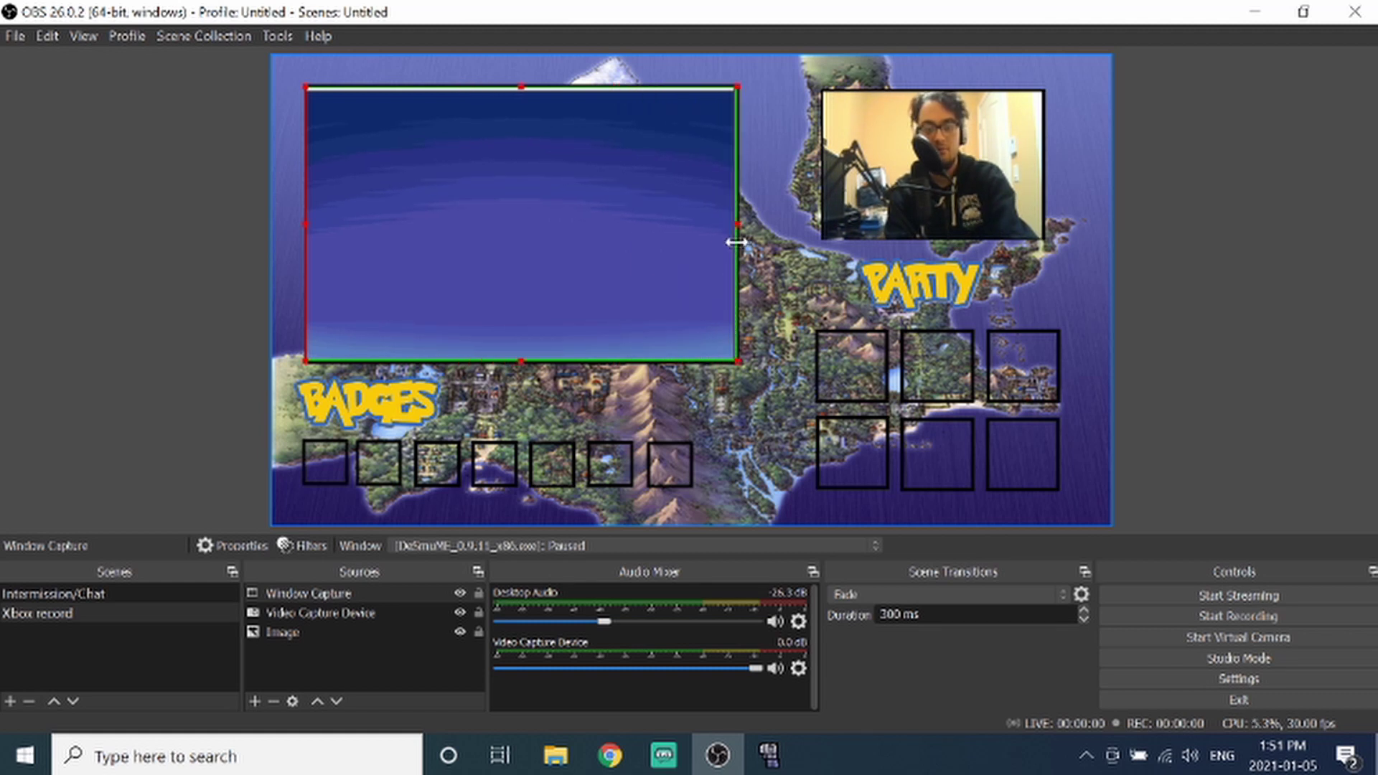
{"action": "left_click", "coordinate": [1211, 312]}
{"action": "left_click", "coordinate": [619, 302]}
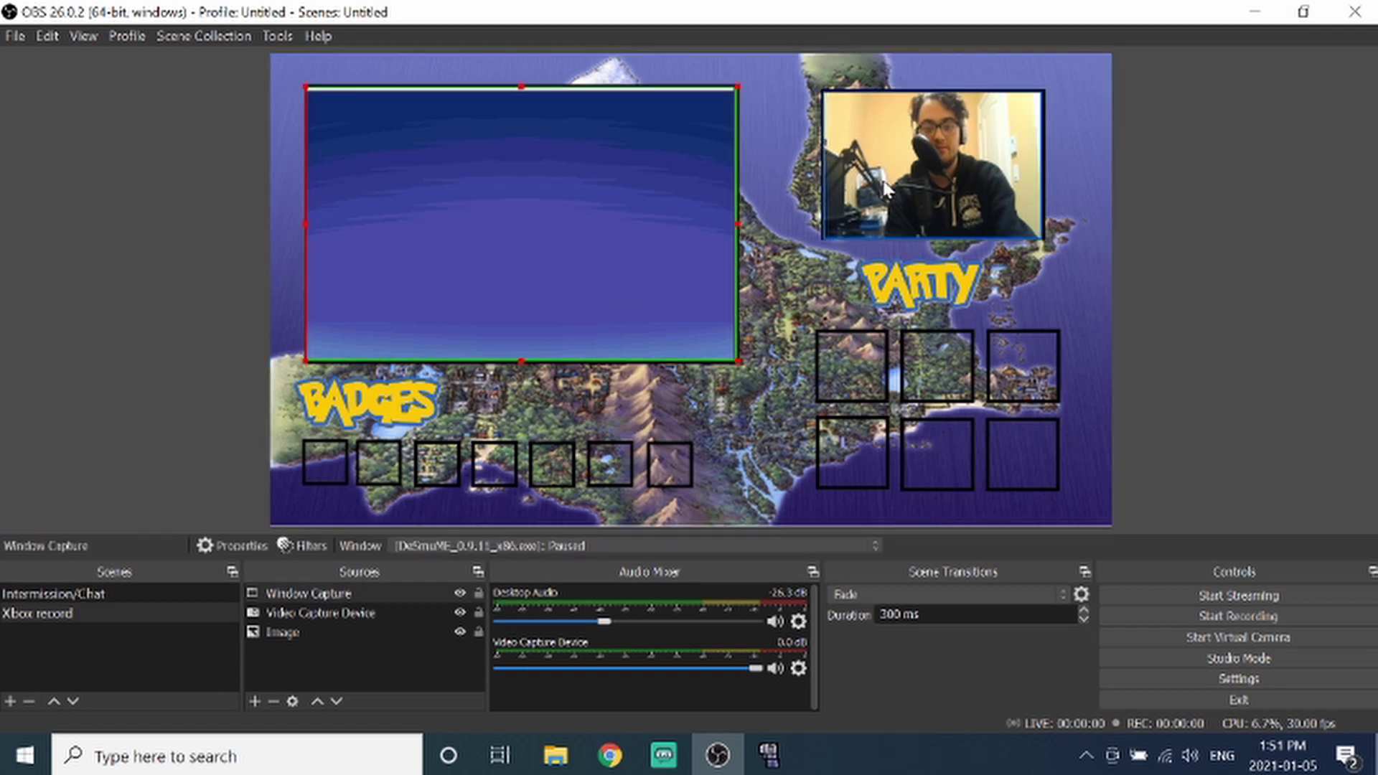
{"action": "left_click_drag", "start_coordinate": [737, 223], "coordinate": [609, 132]}
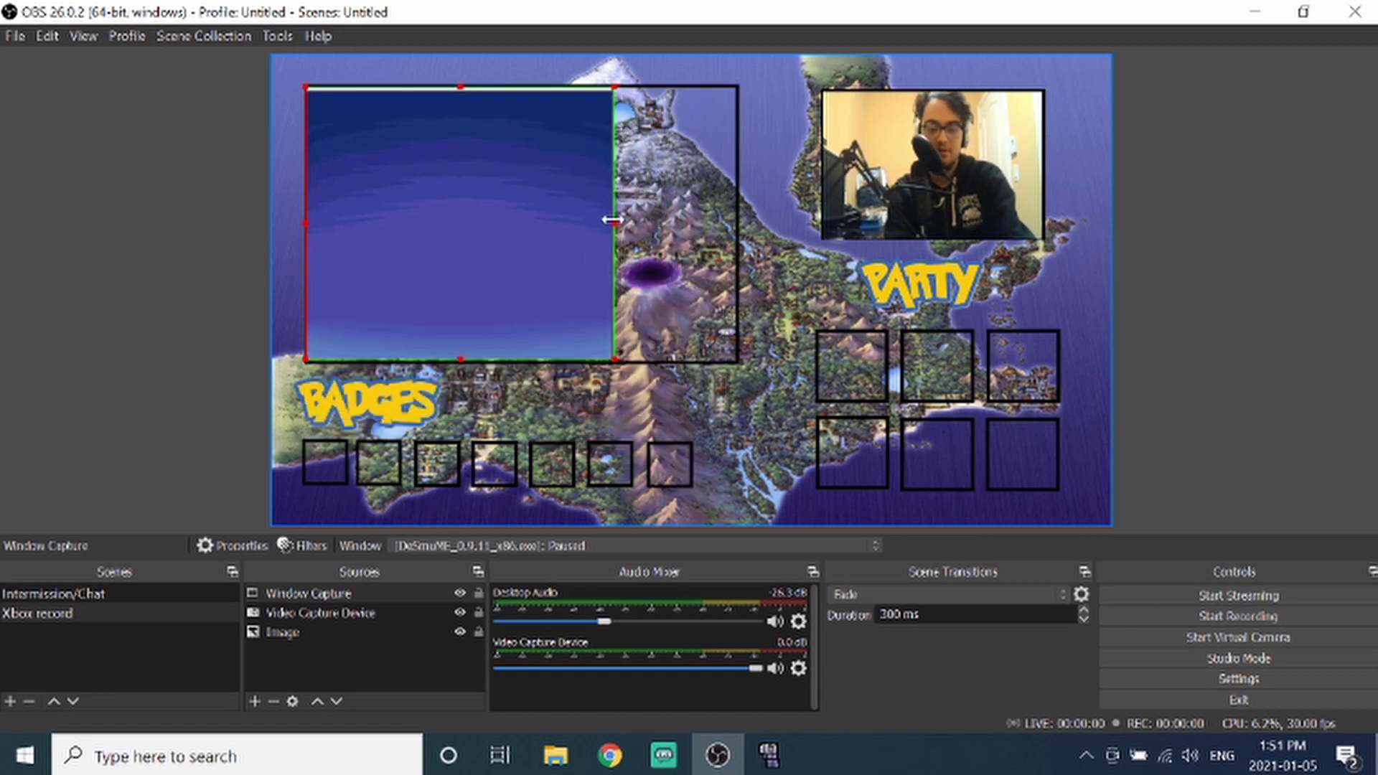
{"action": "left_click_drag", "start_coordinate": [620, 223], "coordinate": [737, 208]}
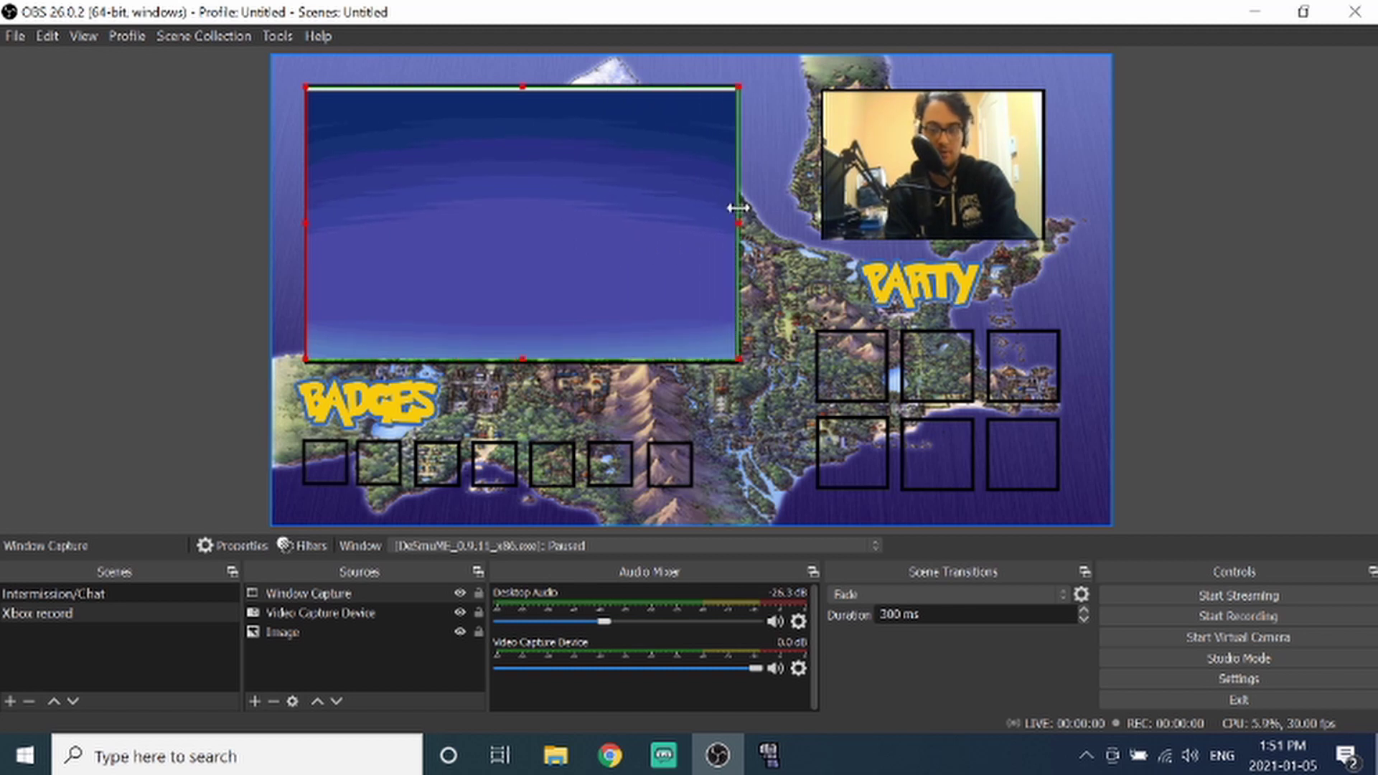
Make a brief test recording of the finished overlay, then close OBS Studio.
{"action": "left_click", "coordinate": [1190, 215]}
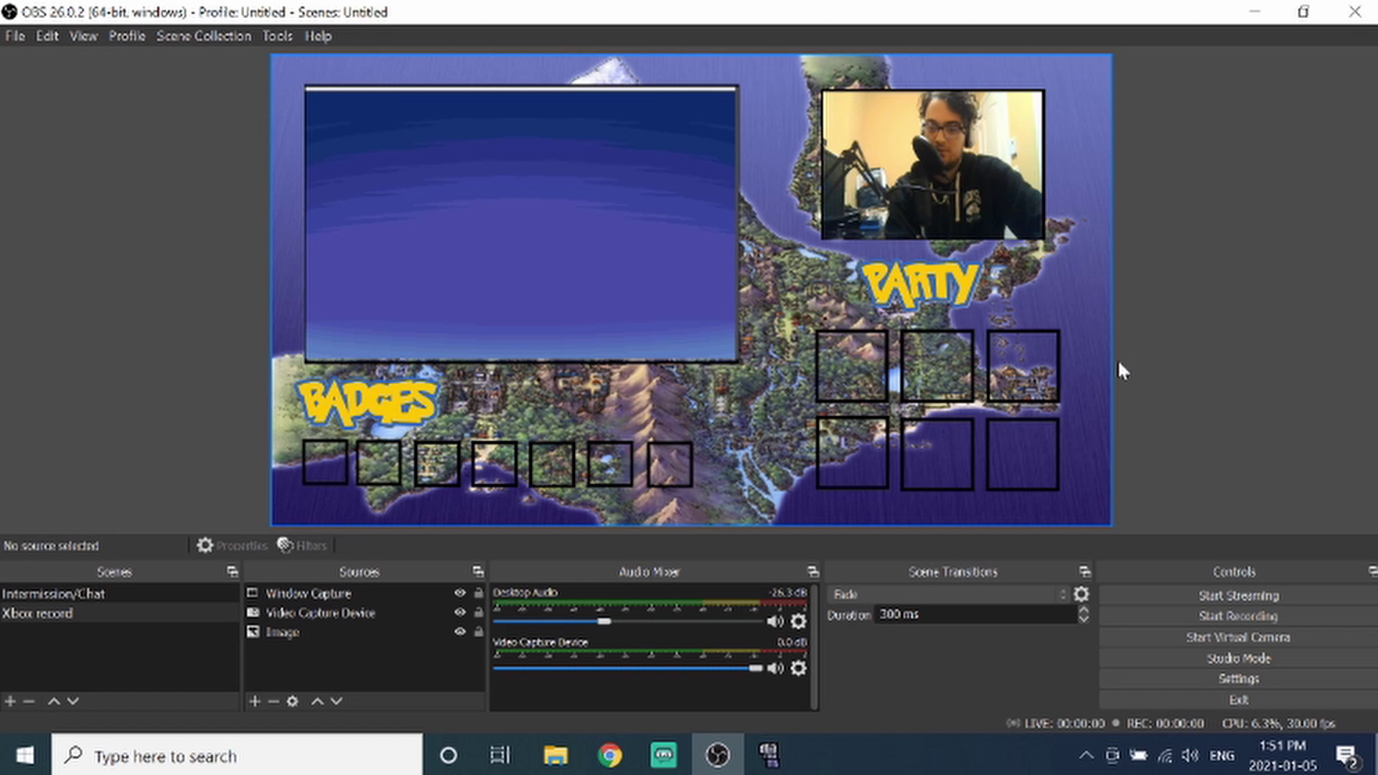
{"action": "left_click", "coordinate": [1255, 617]}
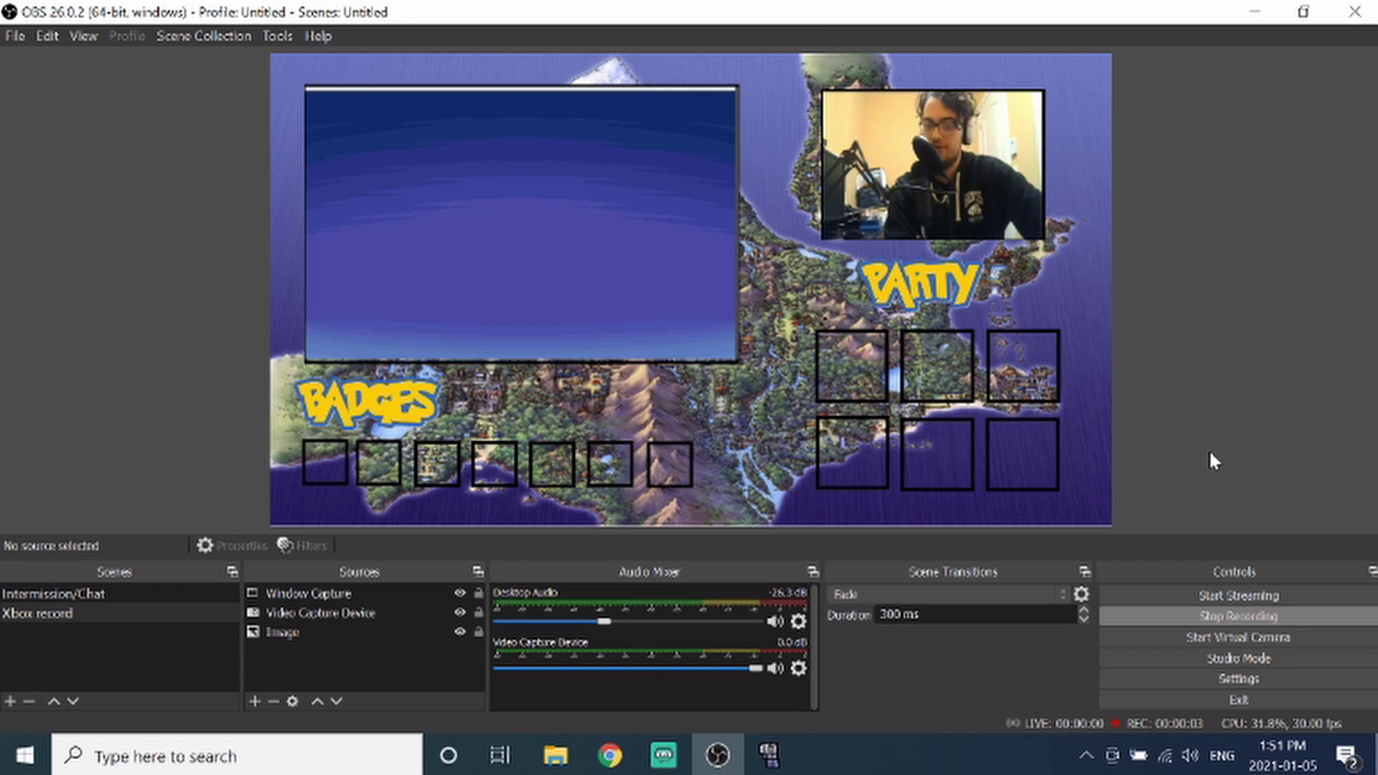
{"action": "left_click", "coordinate": [1250, 618]}
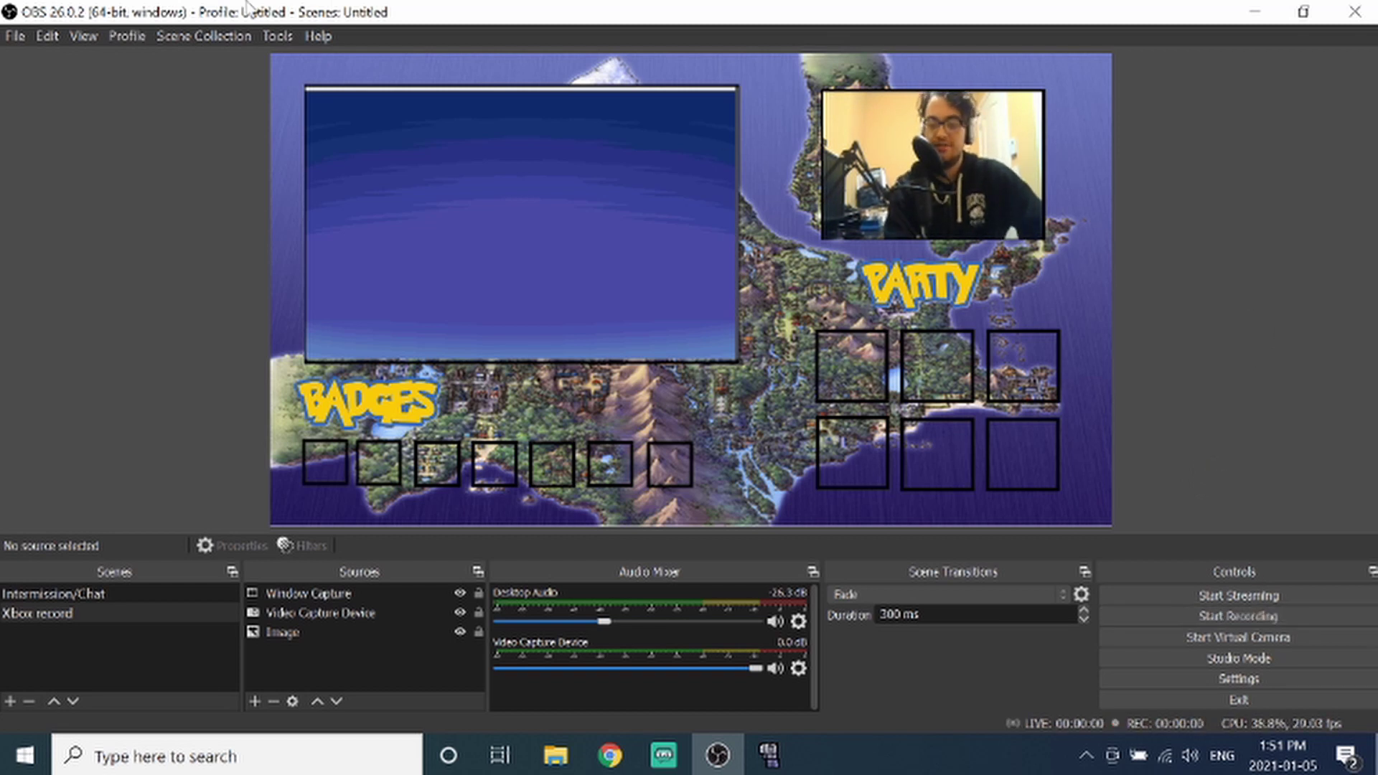
{"action": "left_click", "coordinate": [1365, 13]}
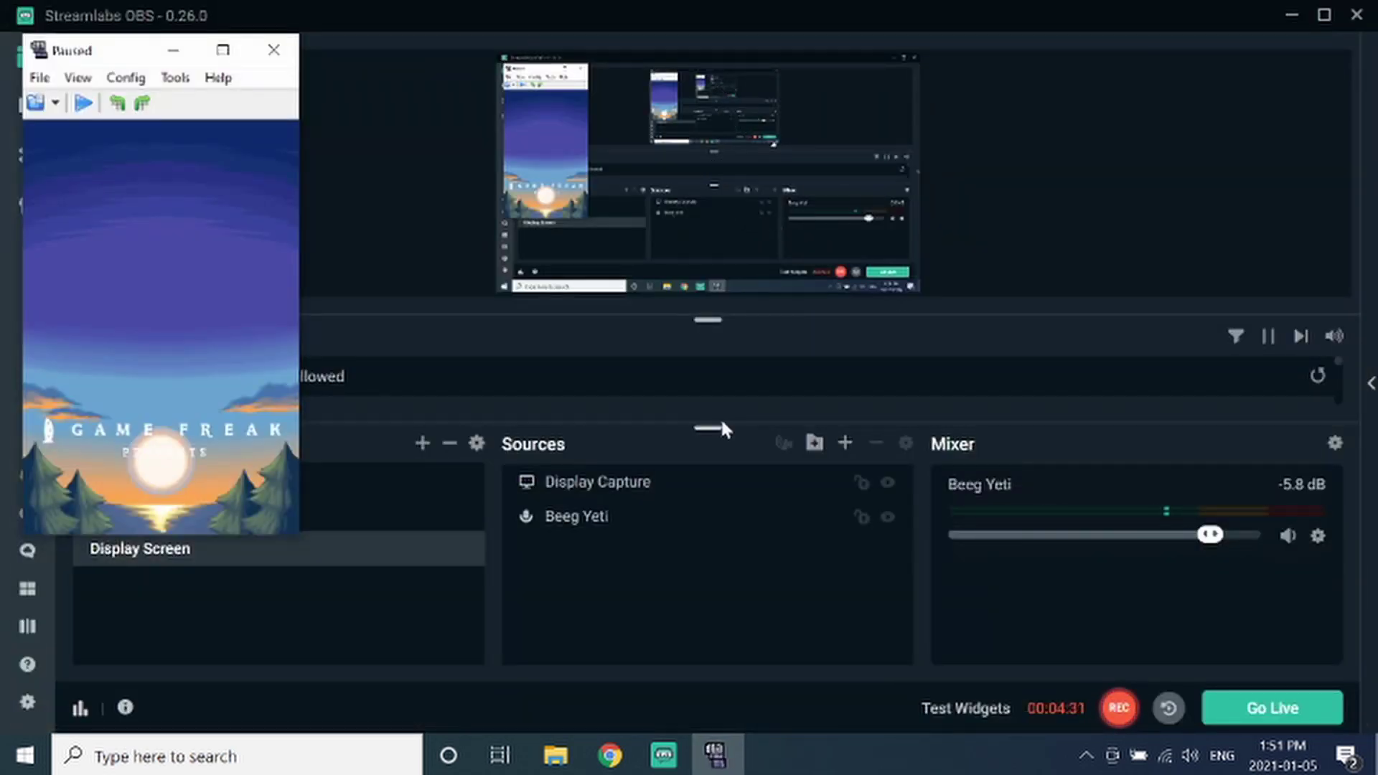
Close the paused DeSmuME window and minimize Streamlabs OBS to reveal the desktop.
{"action": "left_click", "coordinate": [273, 50]}
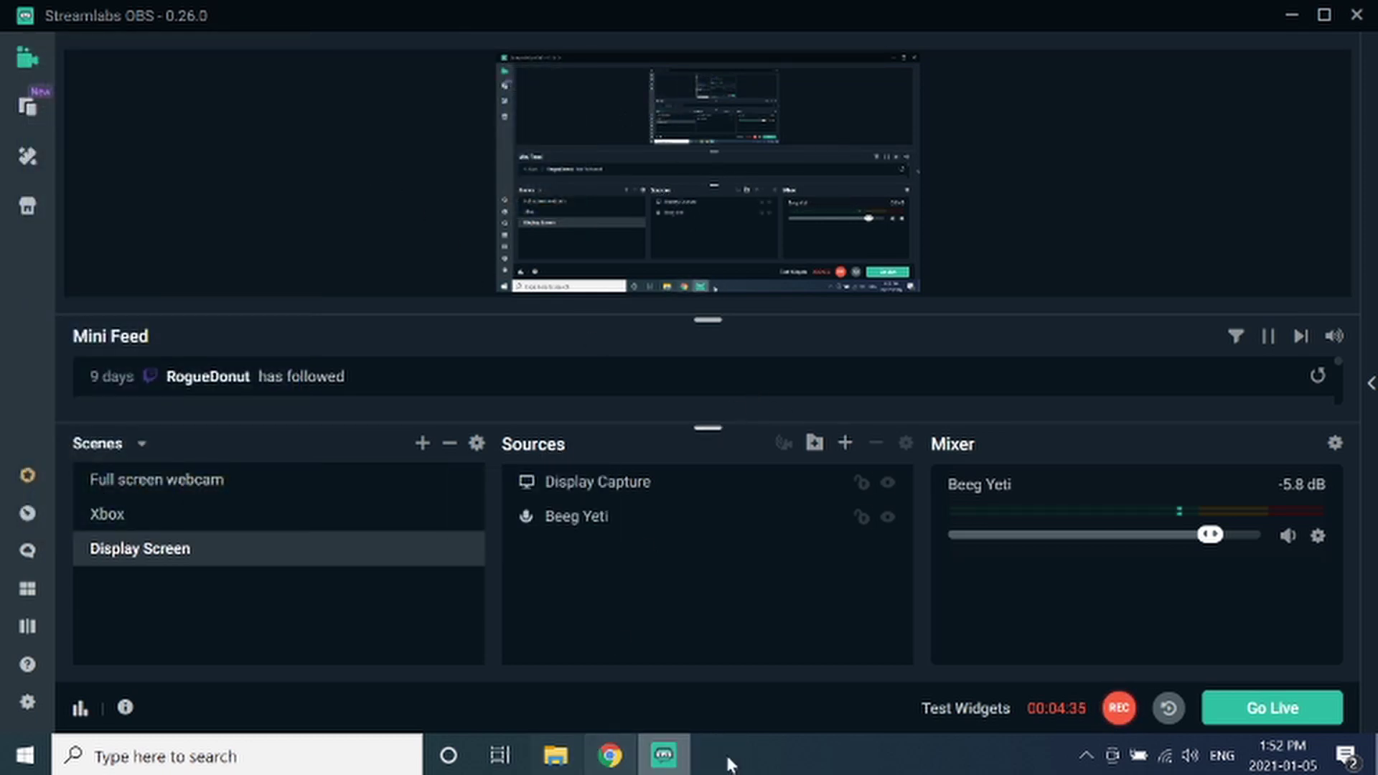
{"action": "left_click", "coordinate": [662, 759]}
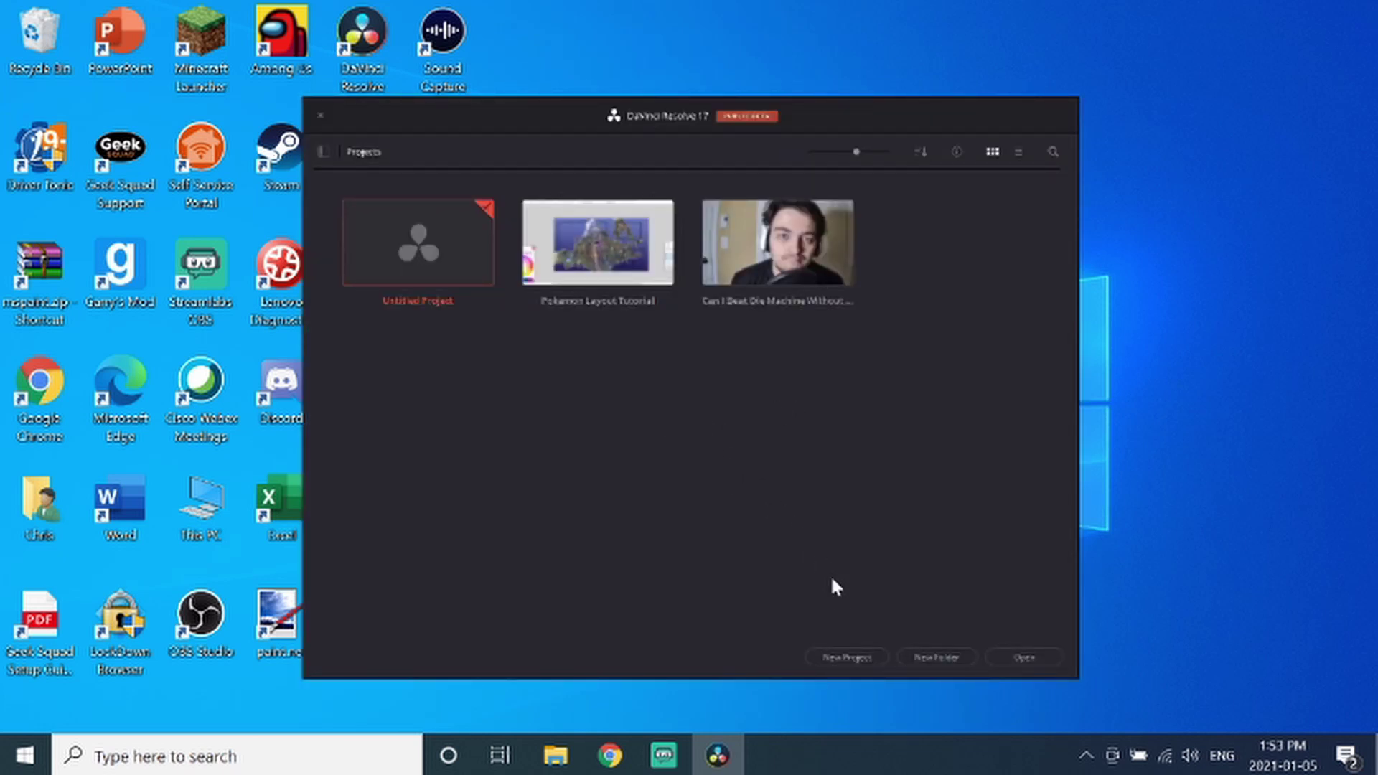
Create Untitled Project 1 and switch to the Edit page with Shift+4.
{"action": "left_click", "coordinate": [846, 656]}
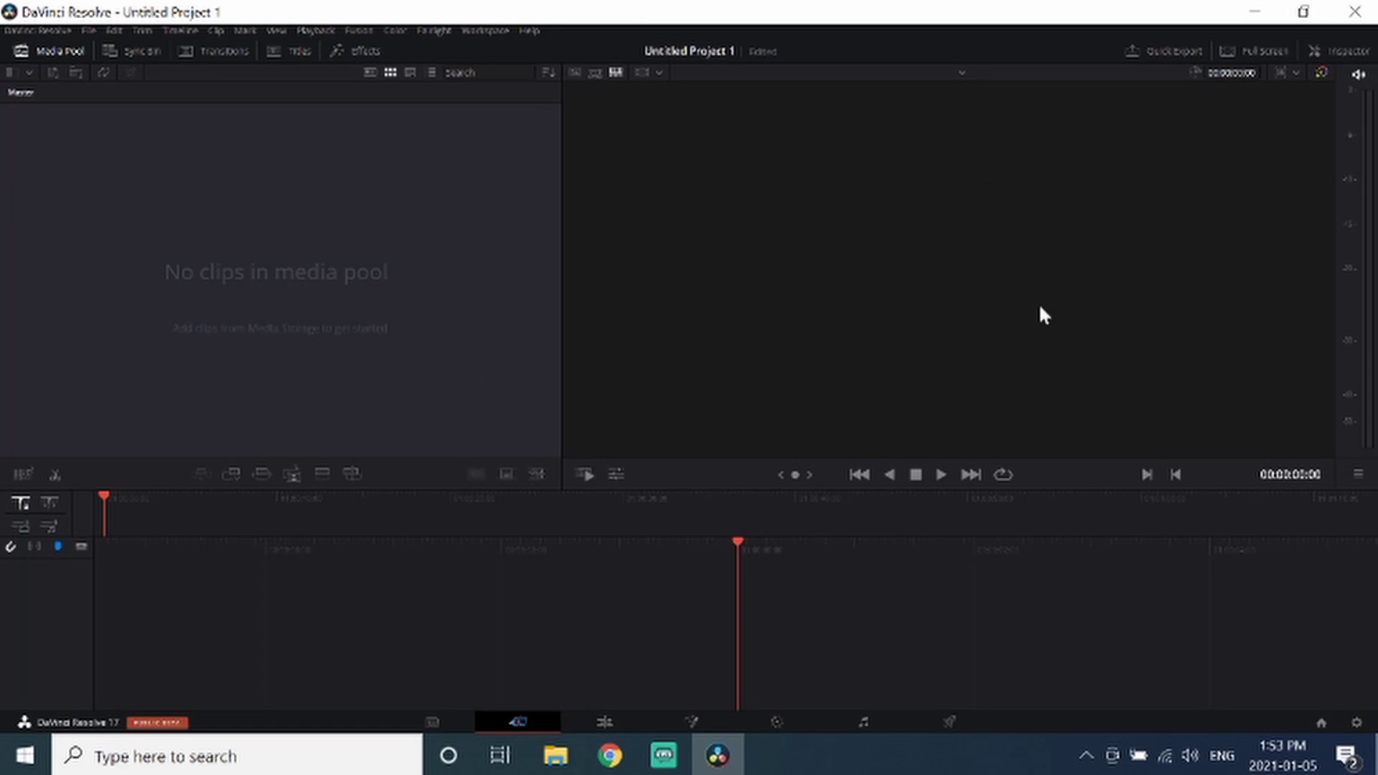
{"action": "key", "text": "shift+4"}
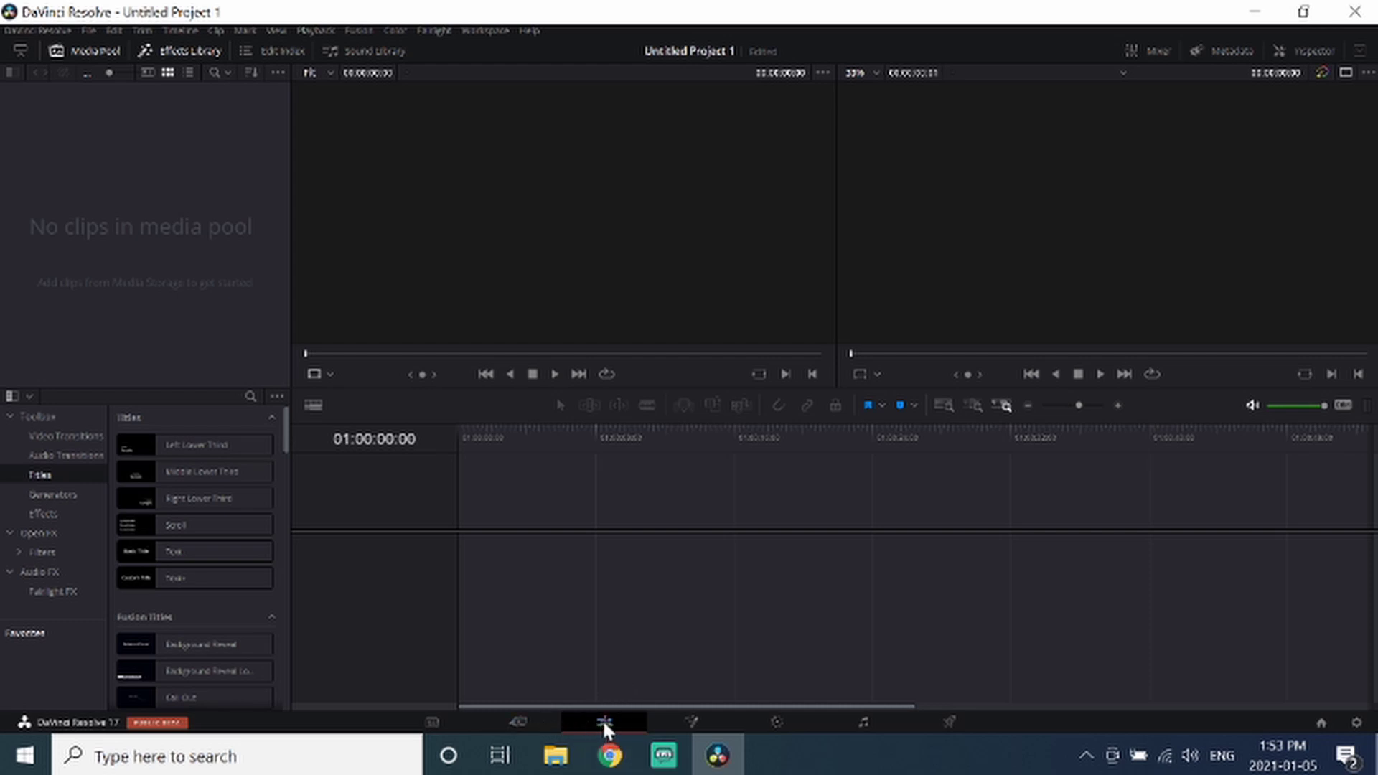
{"action": "right_click", "coordinate": [128, 205]}
{"action": "left_click", "coordinate": [100, 226]}
{"action": "right_click", "coordinate": [161, 207]}
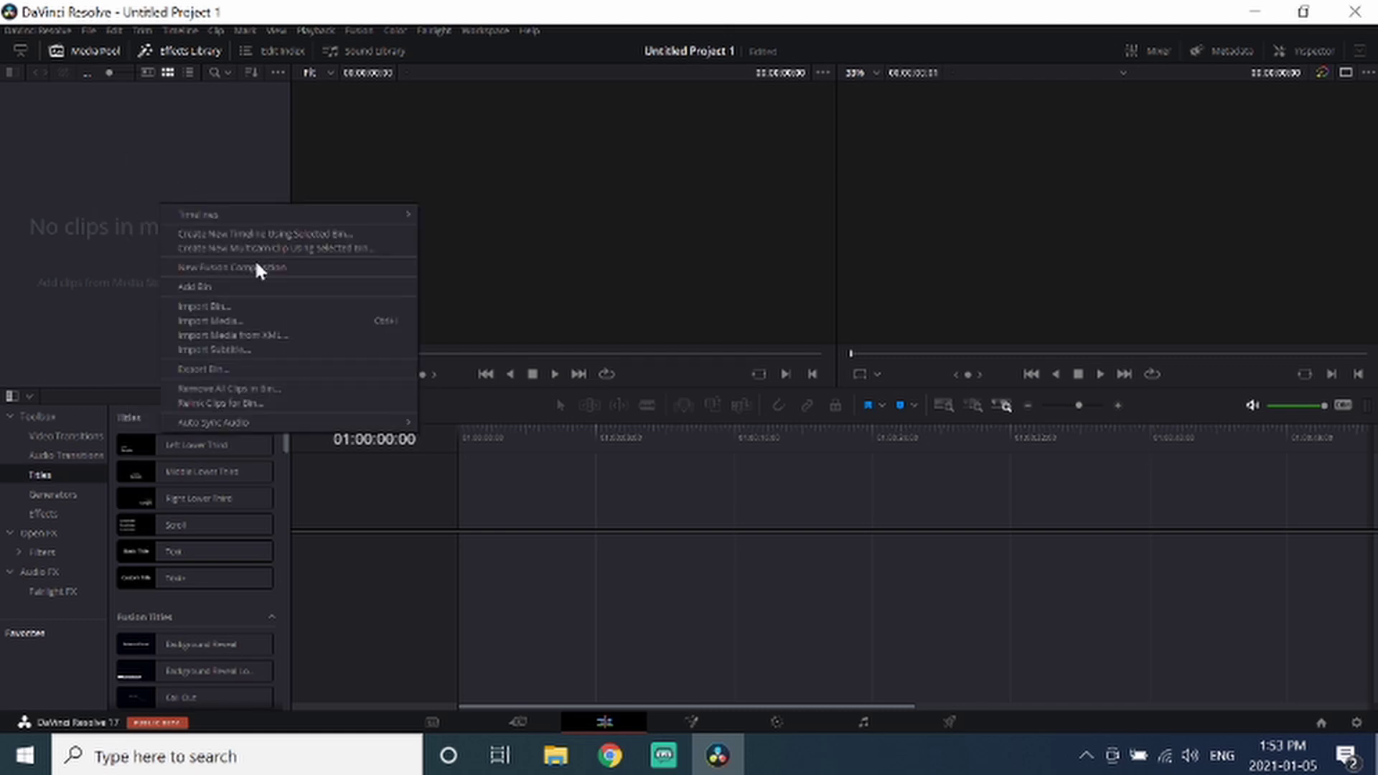
{"action": "left_click", "coordinate": [240, 322]}
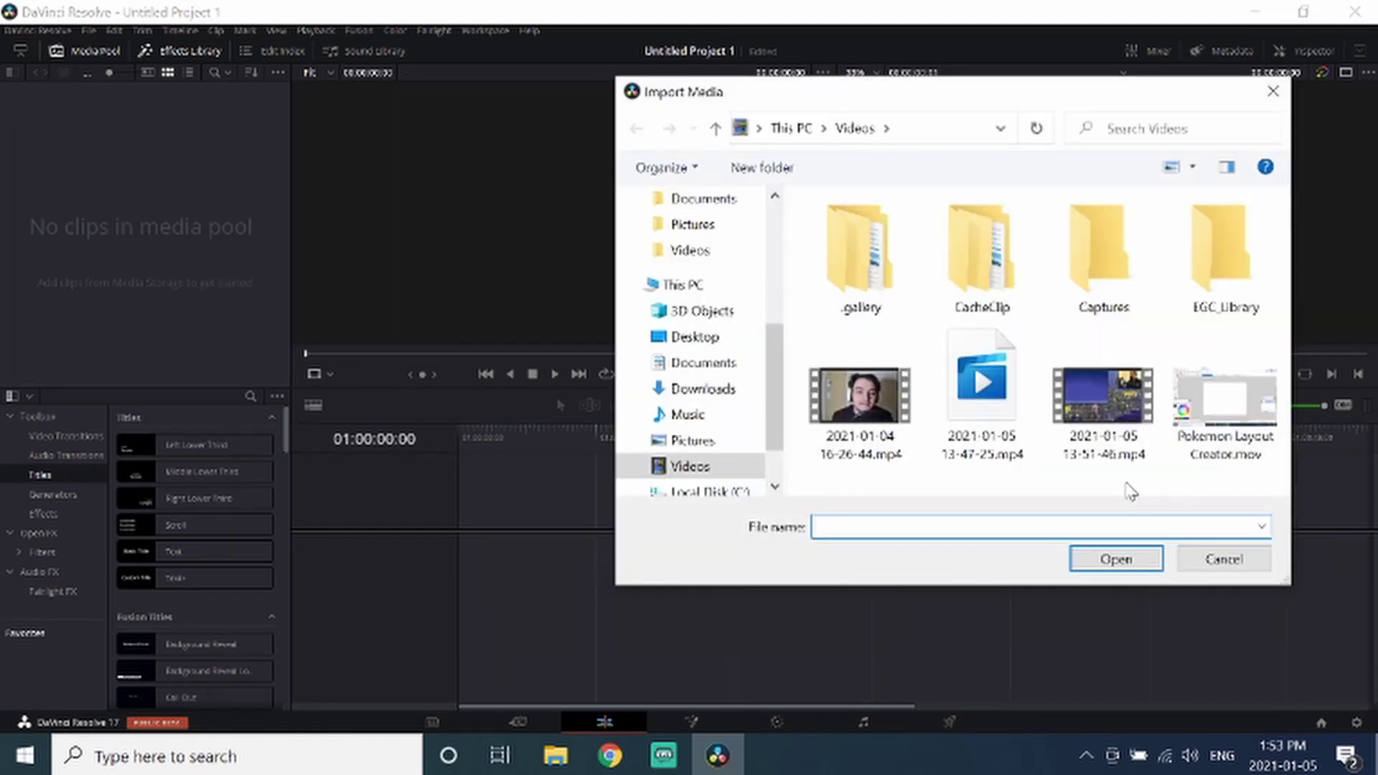
{"action": "double_click", "coordinate": [1109, 407]}
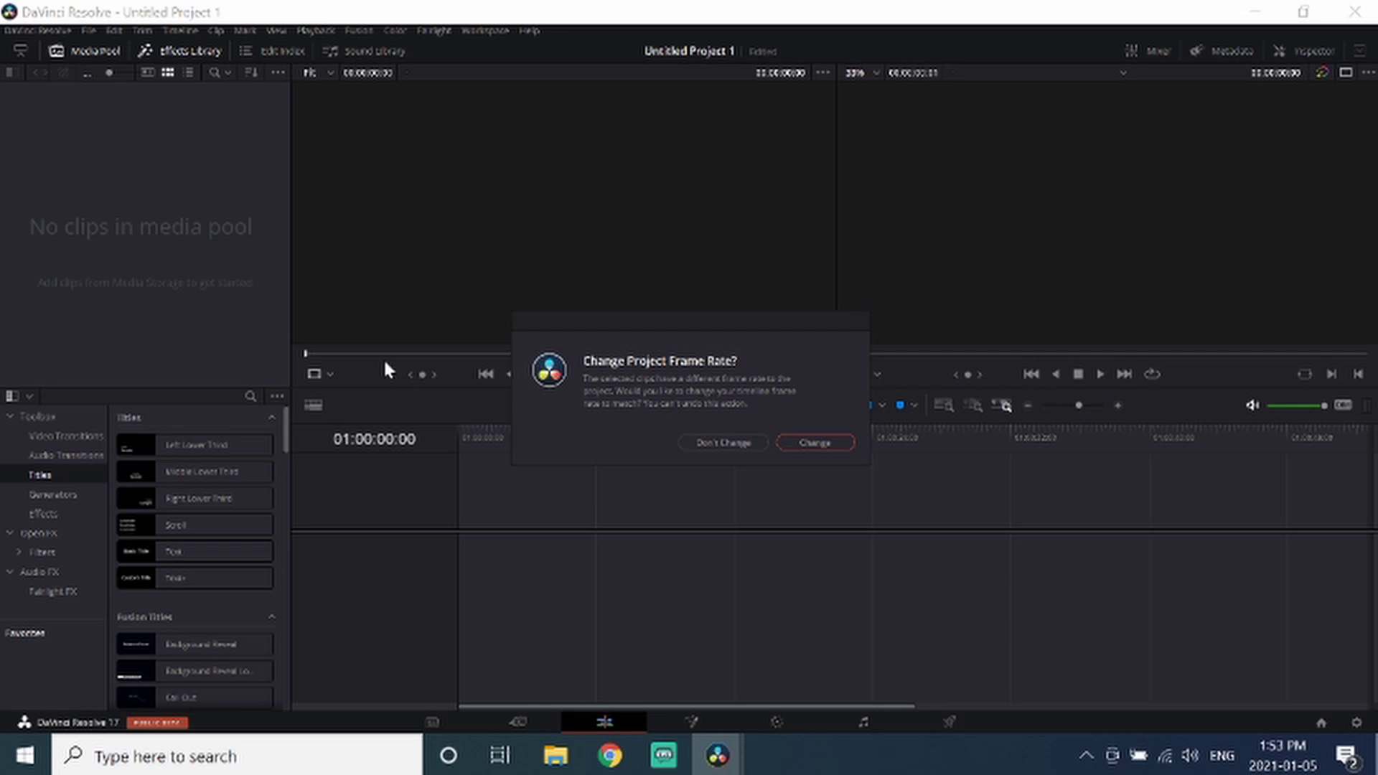
{"action": "left_click", "coordinate": [815, 442]}
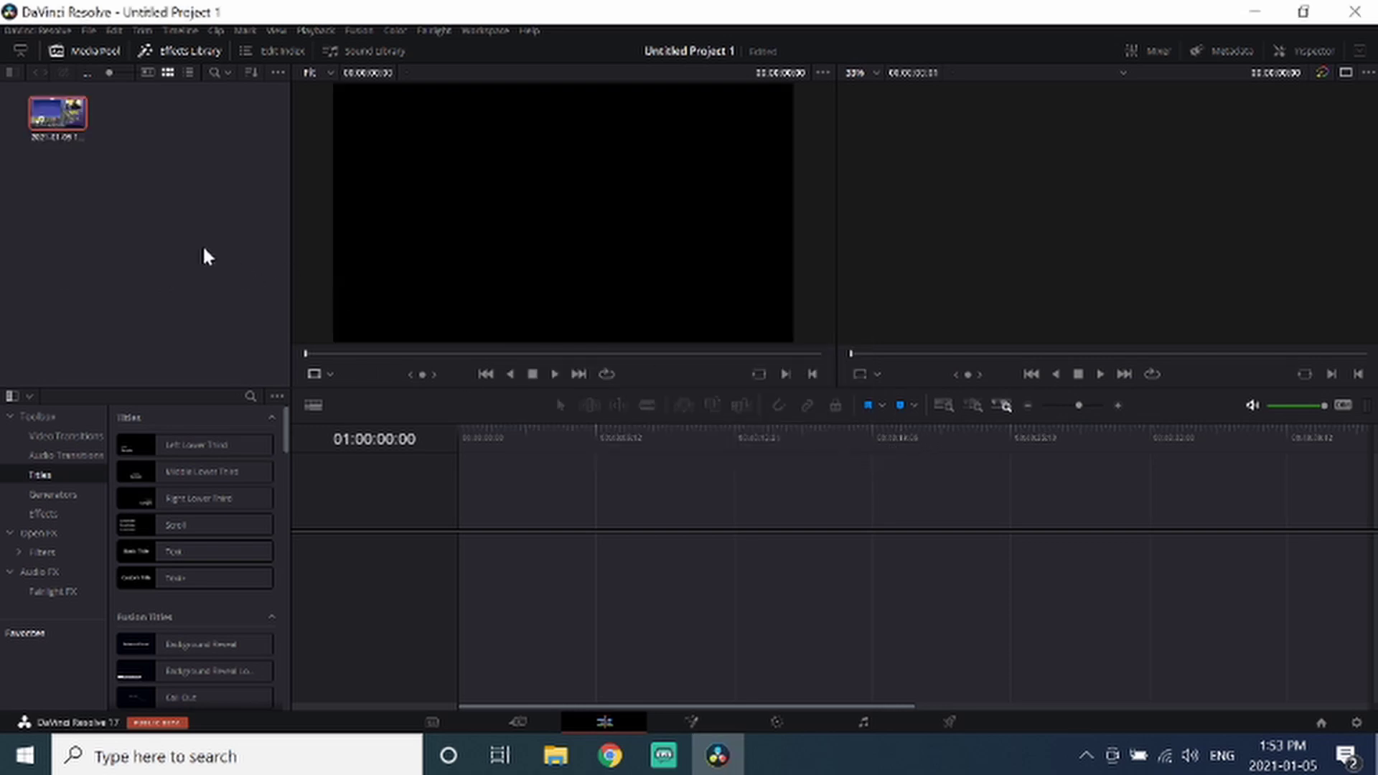
{"action": "left_click", "coordinate": [75, 118]}
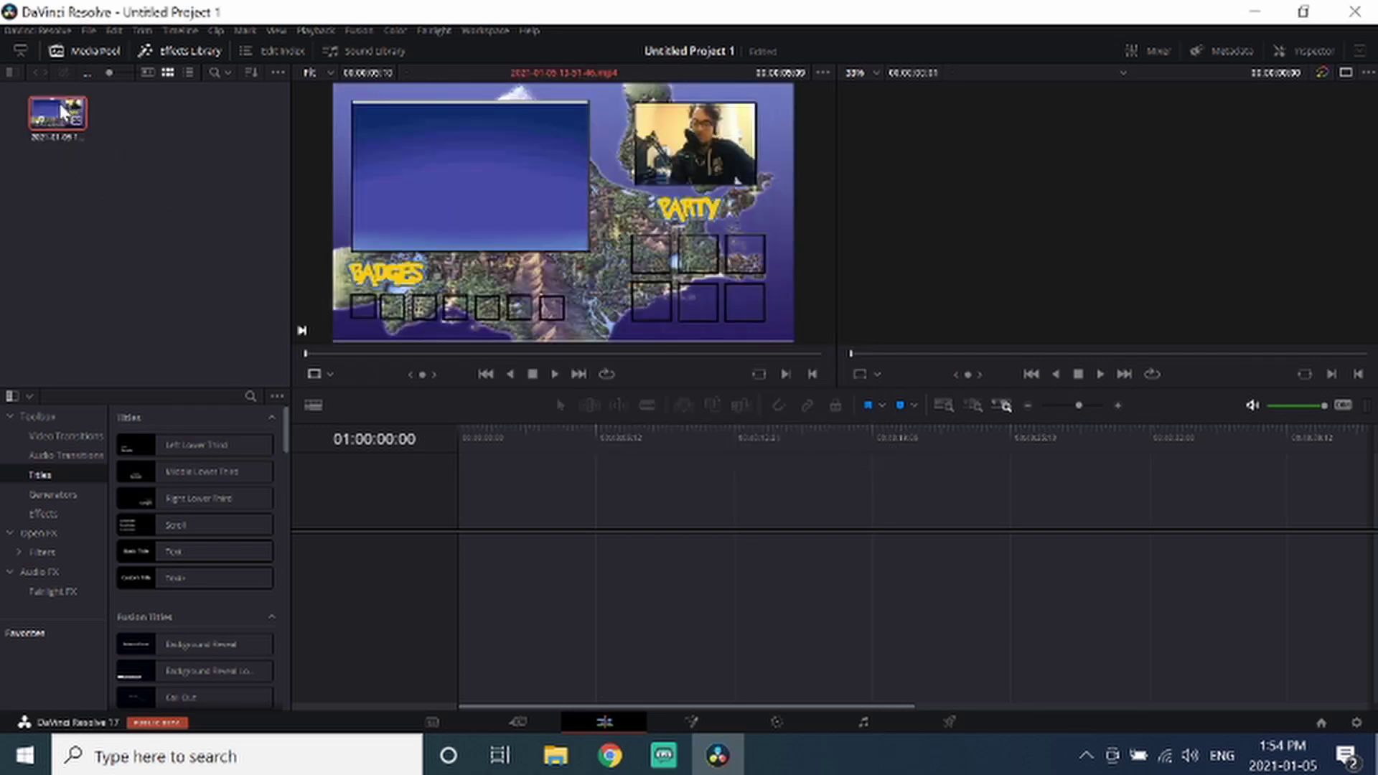
{"action": "left_click_drag", "start_coordinate": [66, 116], "coordinate": [463, 528]}
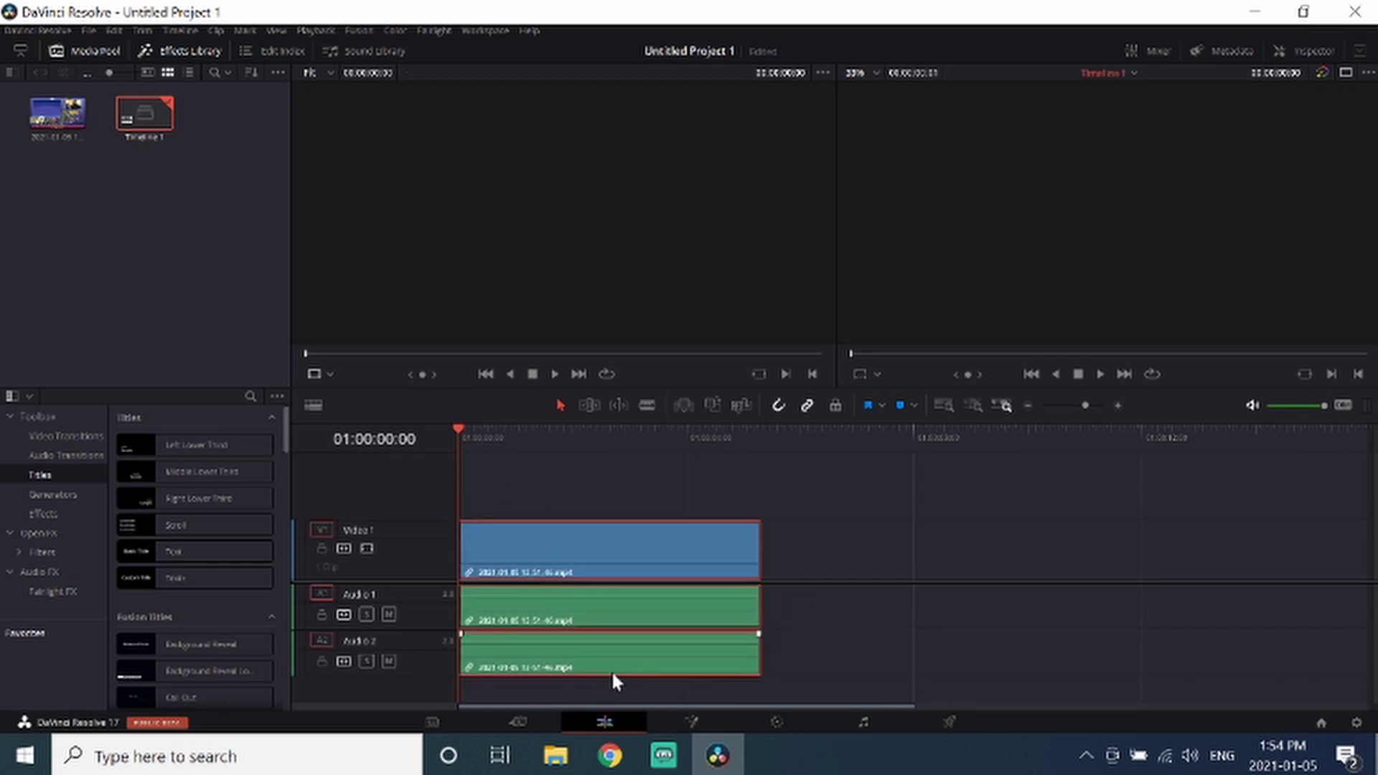
{"action": "right_click", "coordinate": [570, 522]}
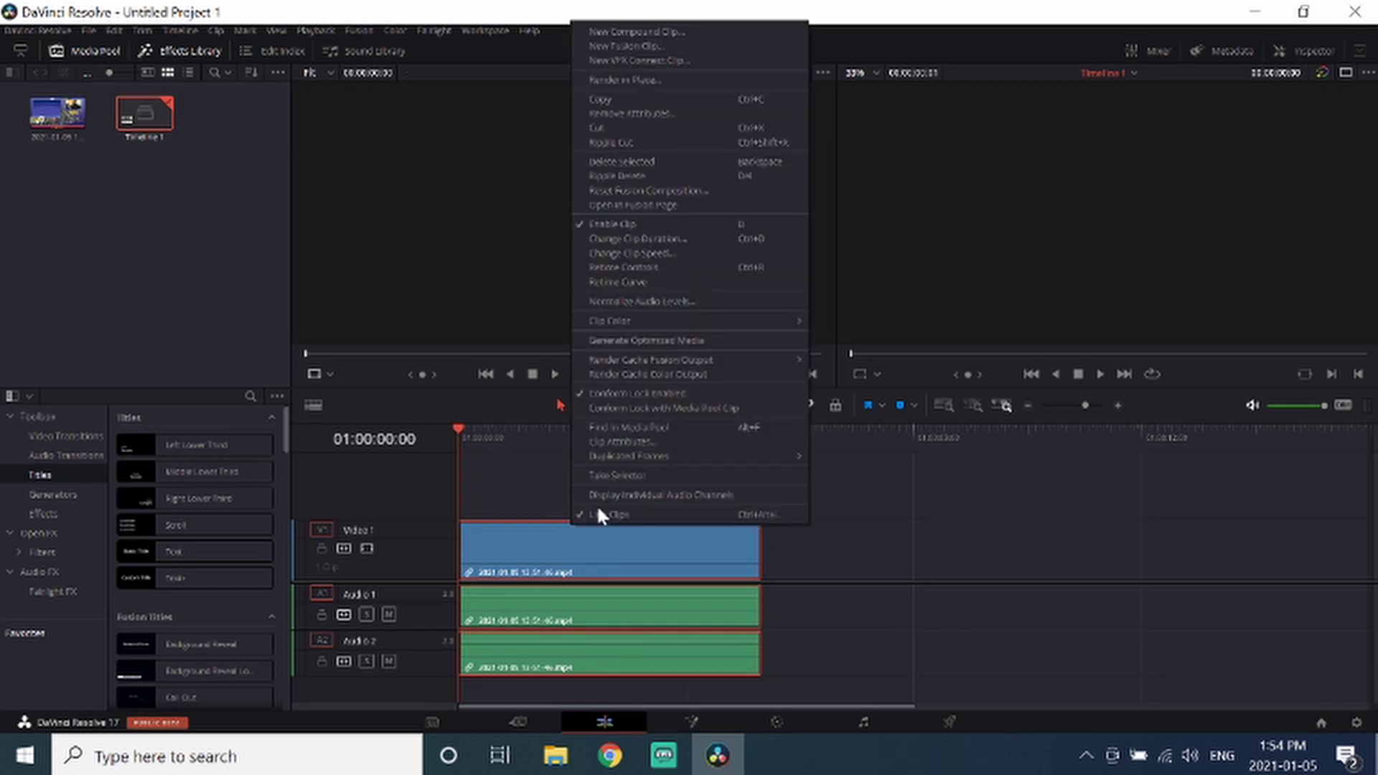
{"action": "left_click", "coordinate": [541, 497]}
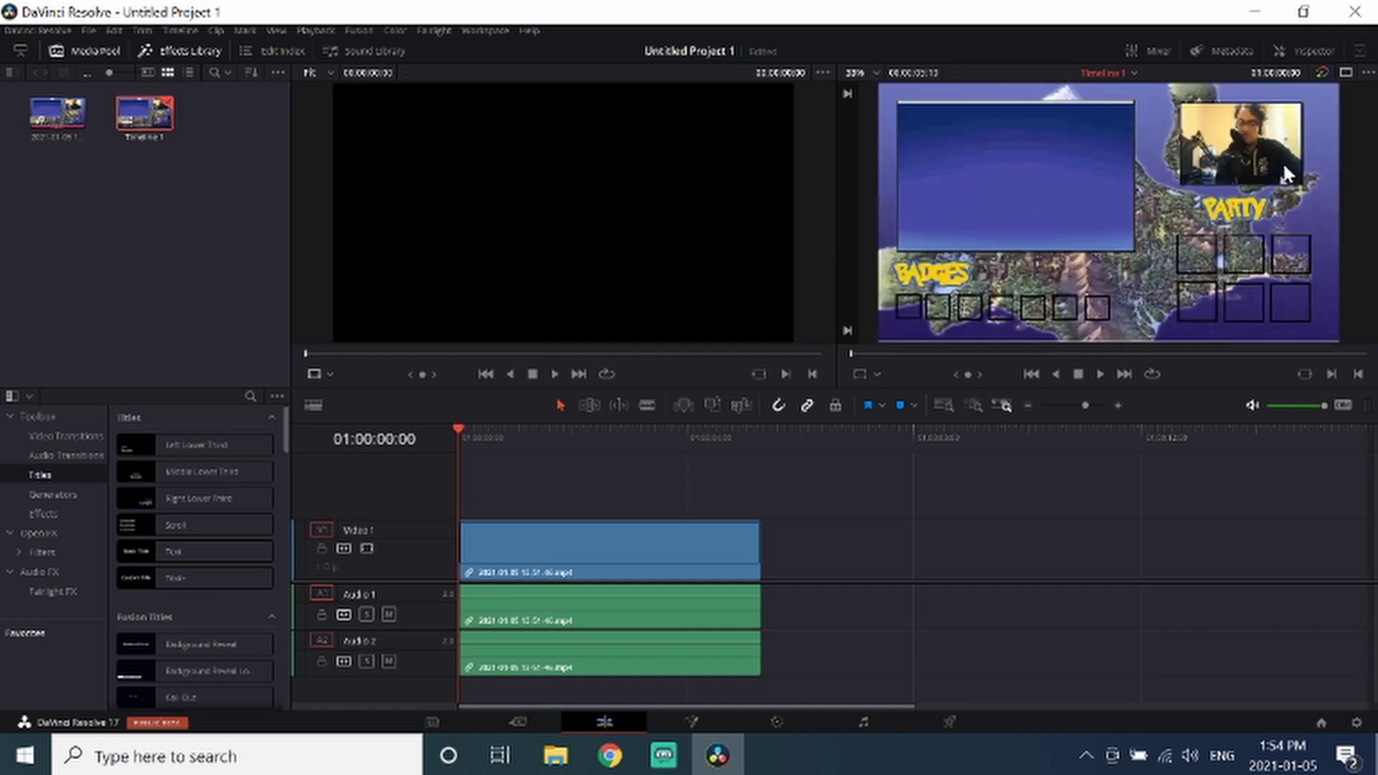
{"action": "left_click", "coordinate": [1095, 373]}
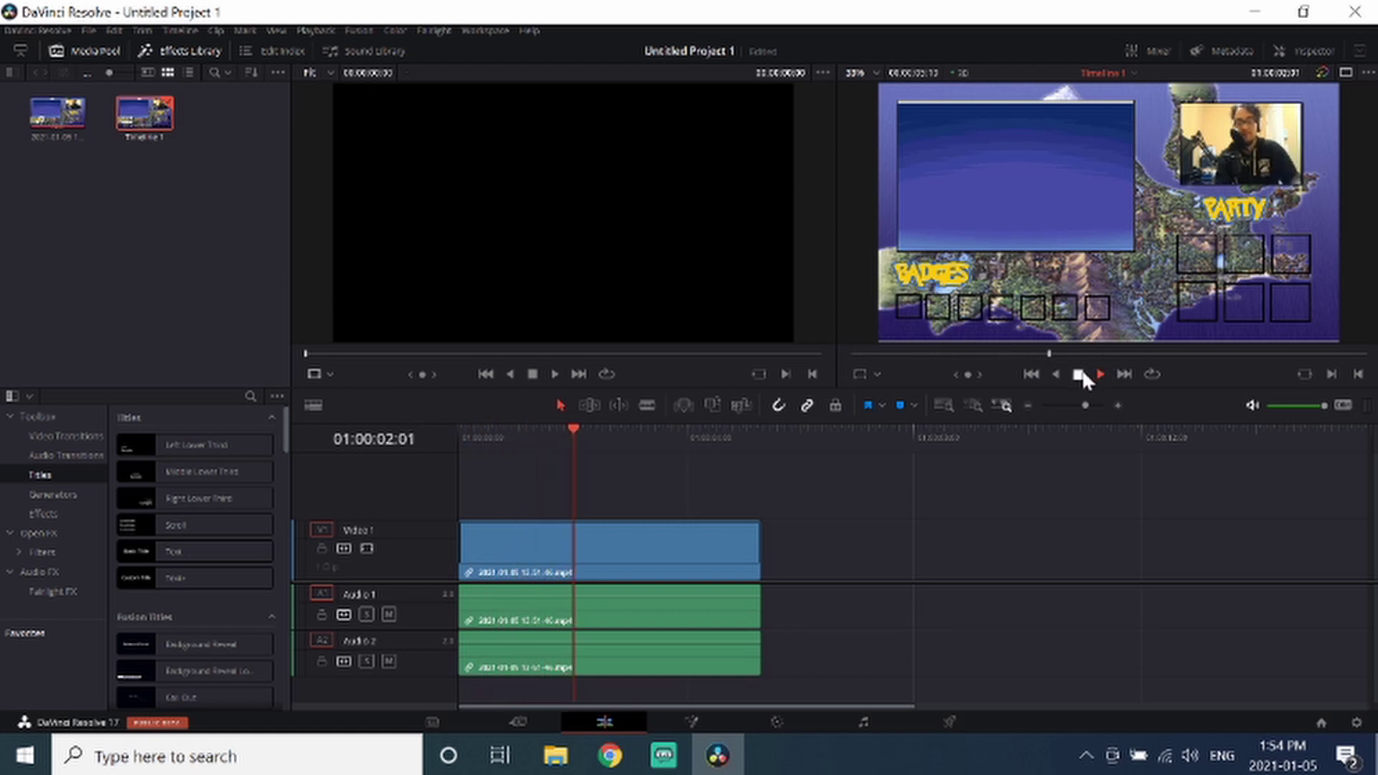
{"action": "left_click", "coordinate": [1080, 370]}
{"action": "left_click_drag", "start_coordinate": [574, 435], "coordinate": [440, 445]}
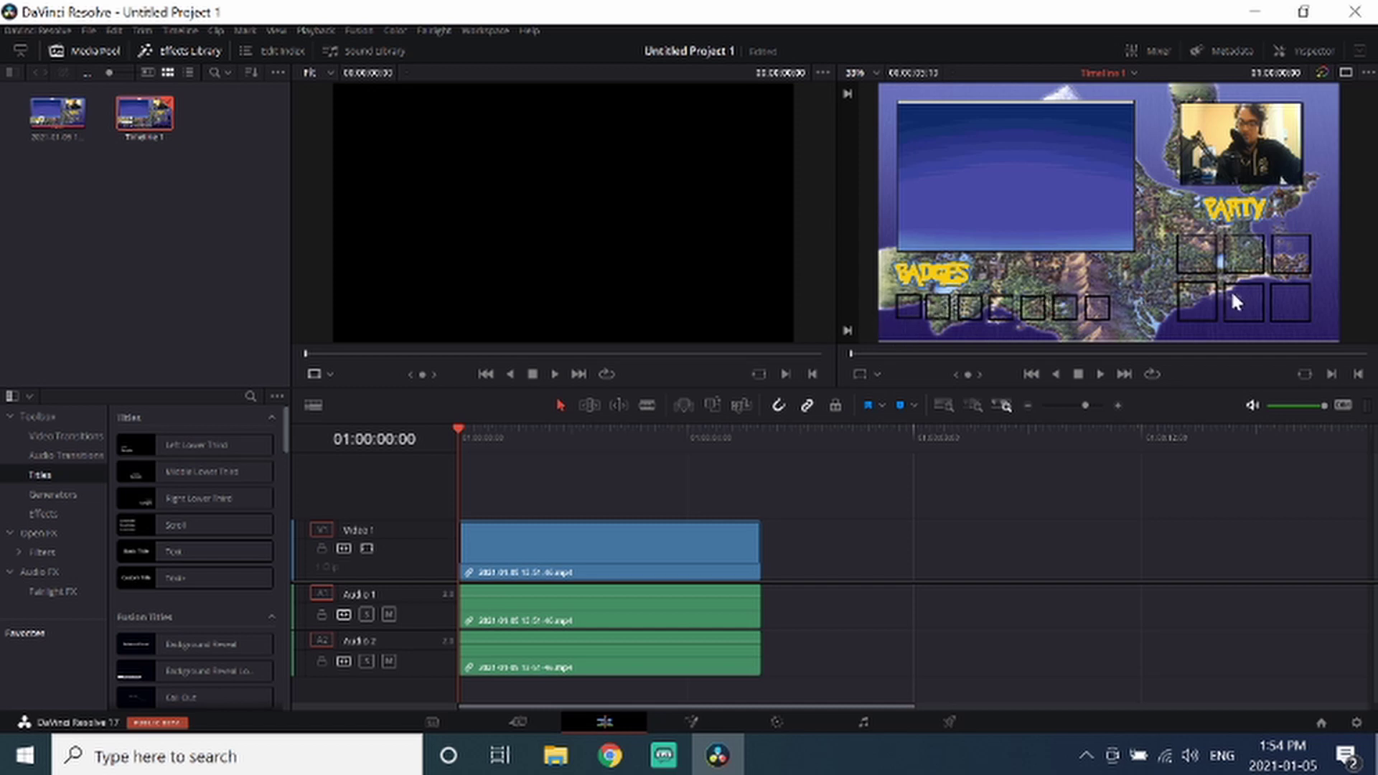
From the 'chimchar png' Google Images results, save a Chimchar picture as Chimchar.png.
{"action": "left_click", "coordinate": [147, 235]}
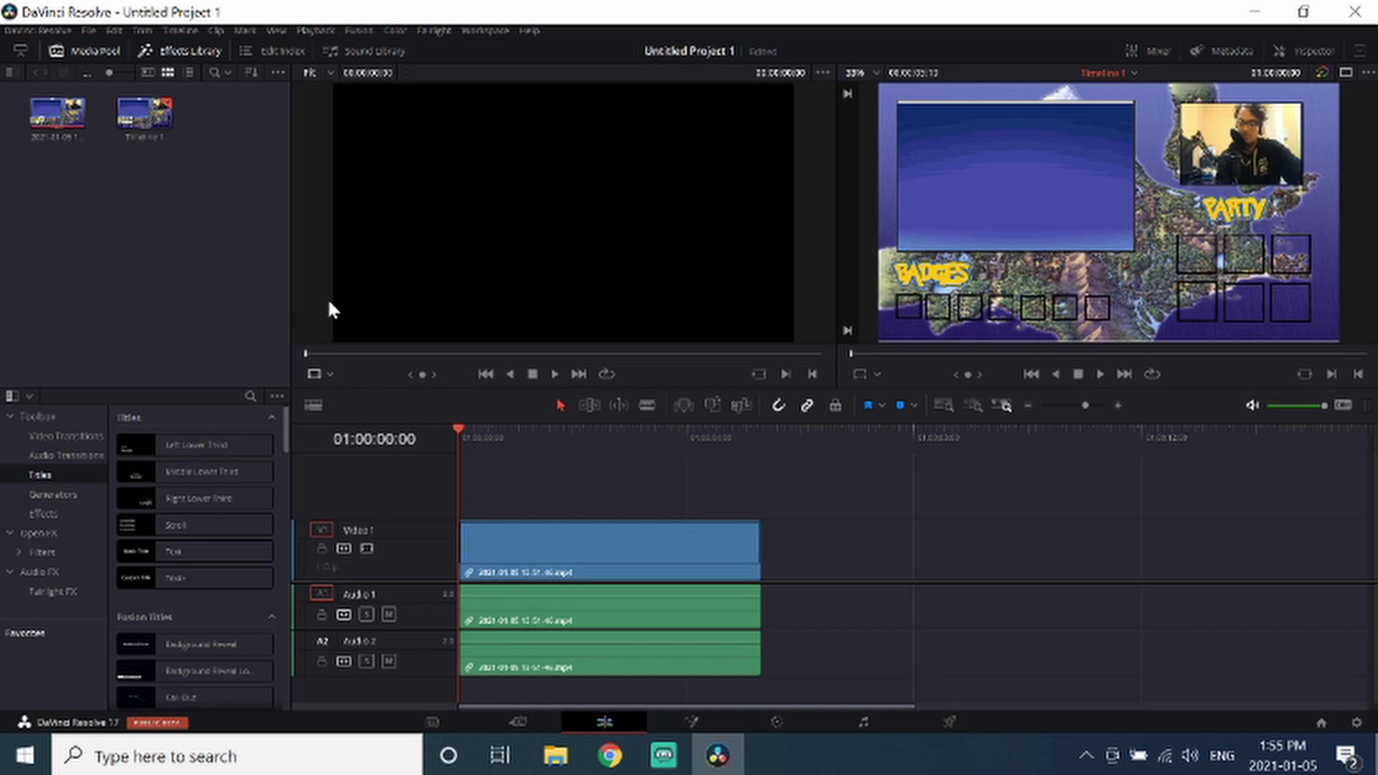
{"action": "left_click", "coordinate": [610, 754]}
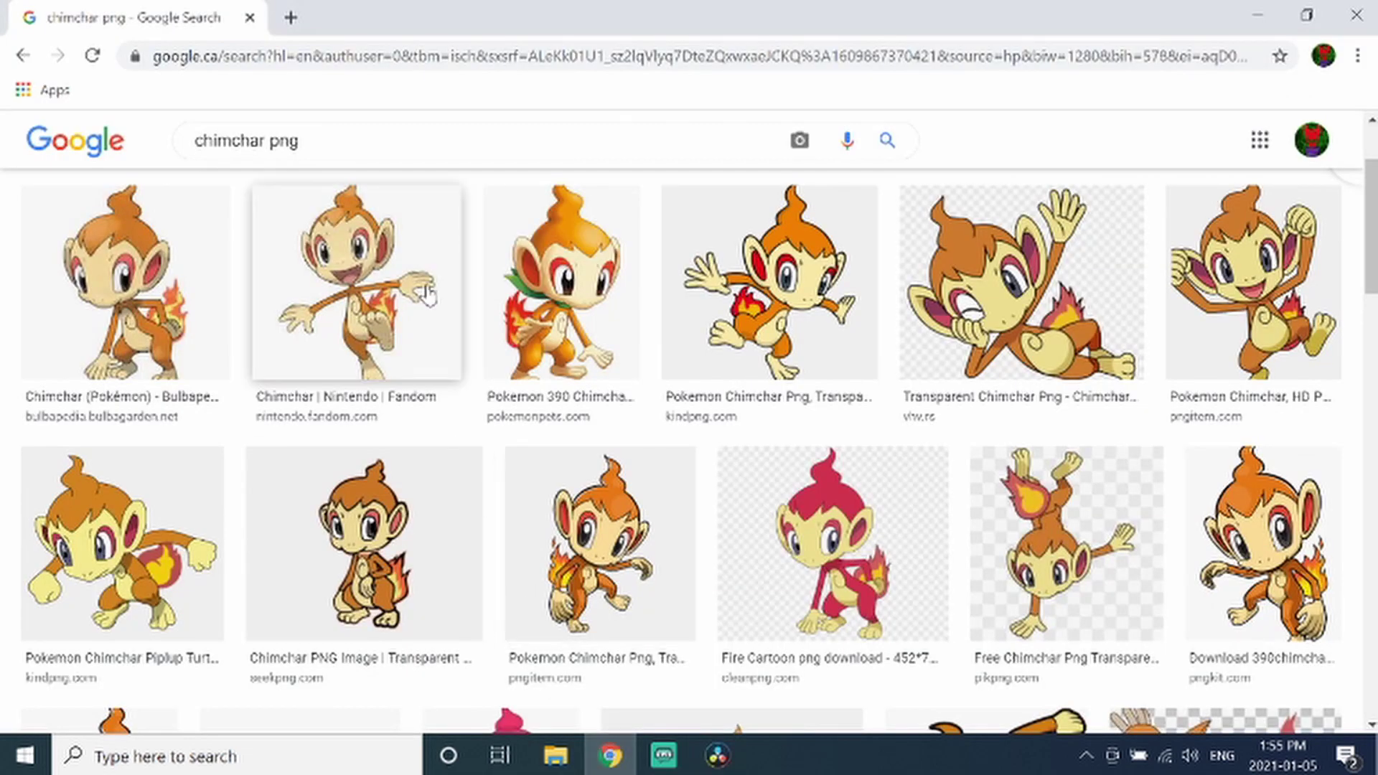
{"action": "scroll", "coordinate": [503, 372], "scroll_direction": "up", "scroll_amount": 2}
{"action": "scroll", "coordinate": [522, 366], "scroll_direction": "down", "scroll_amount": 1}
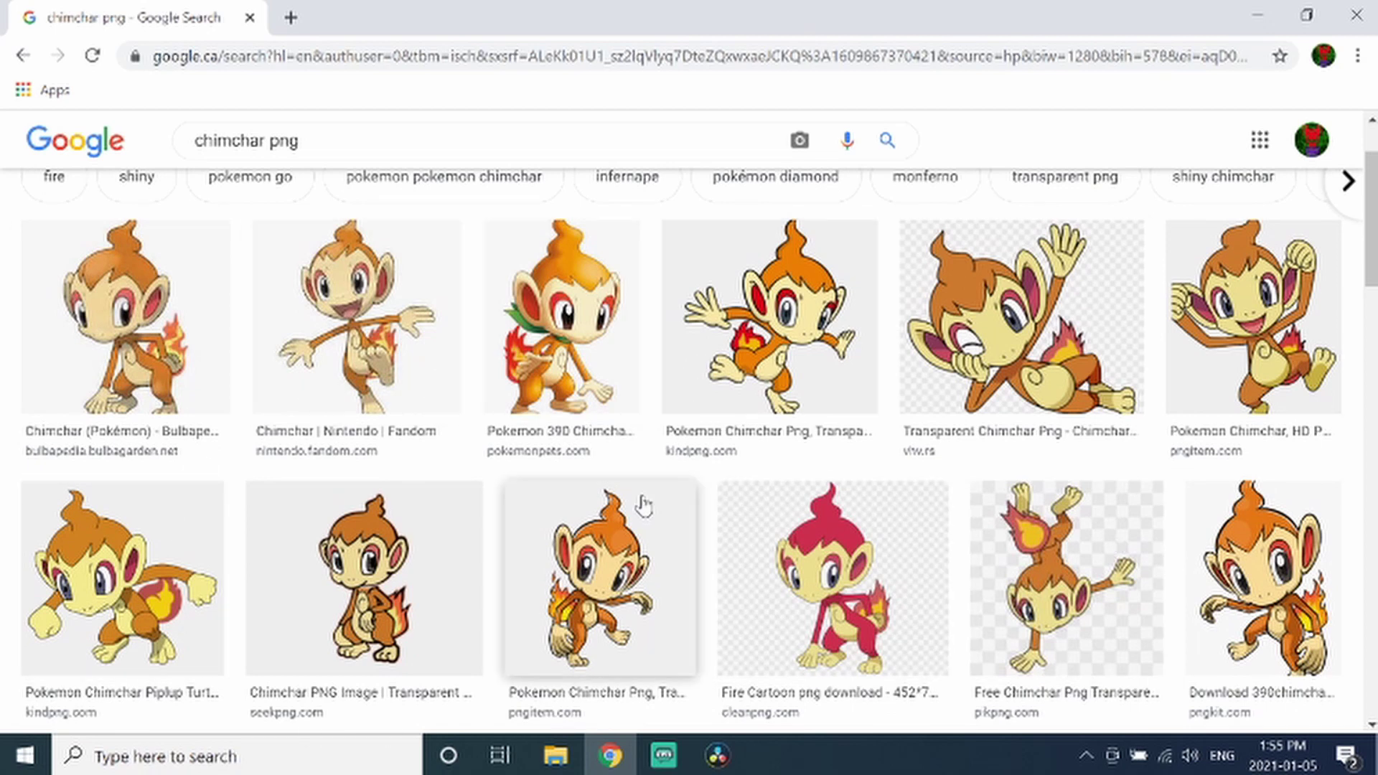
{"action": "left_click", "coordinate": [405, 360]}
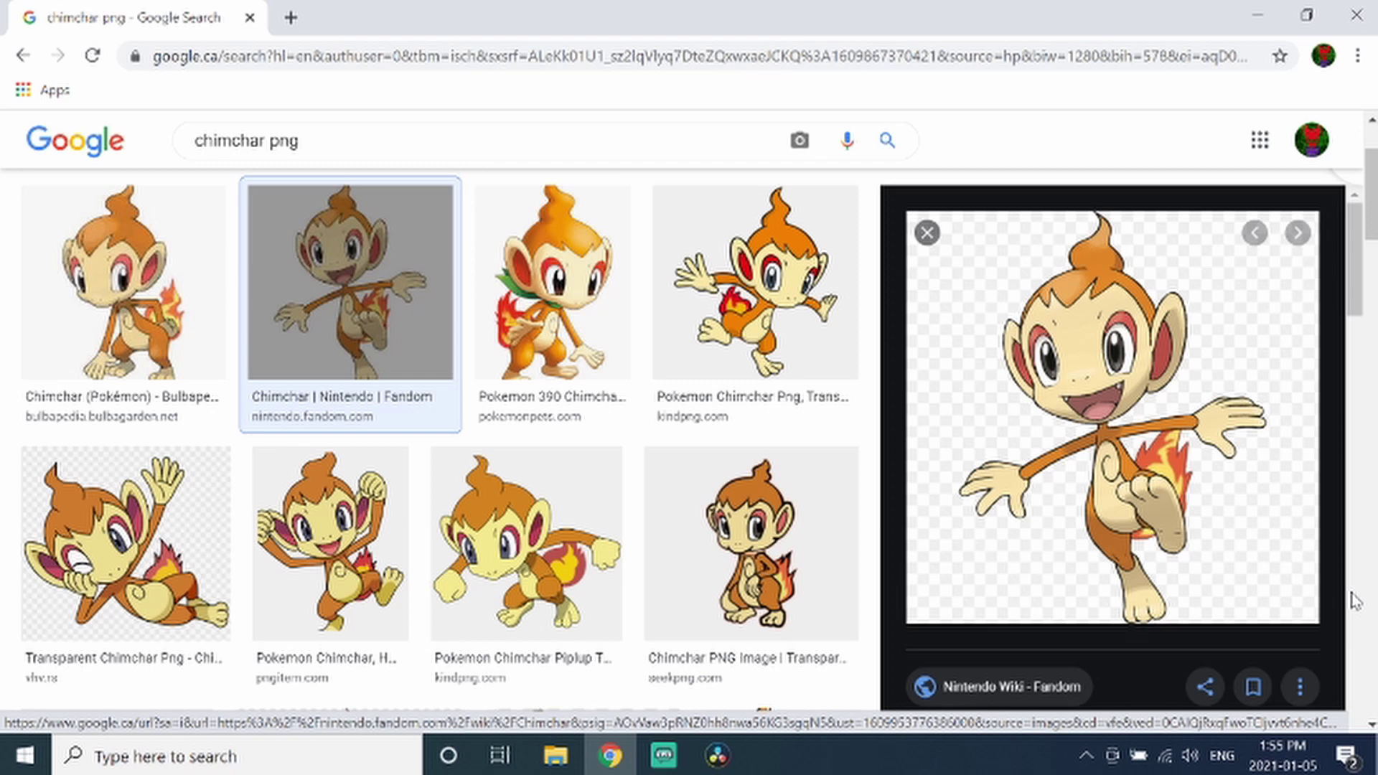
{"action": "right_click", "coordinate": [1063, 373]}
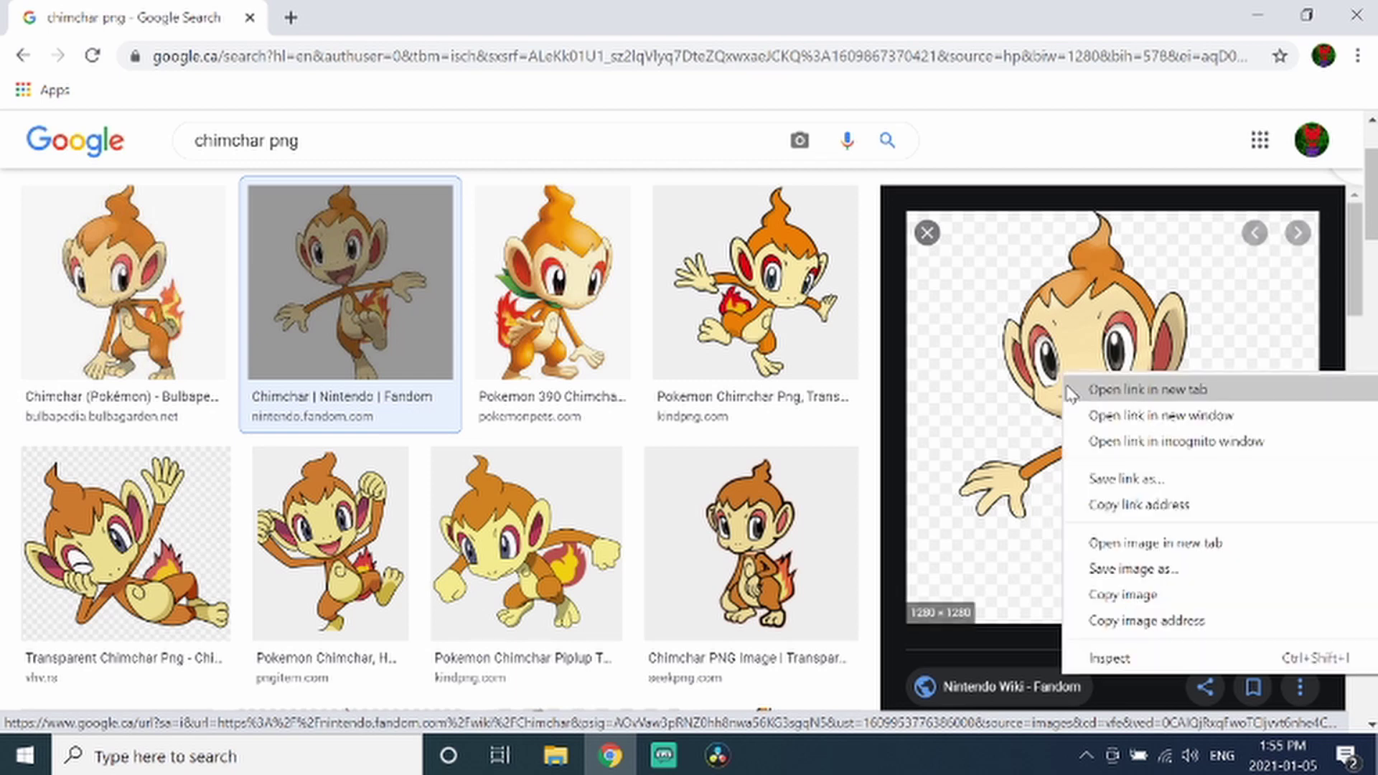
{"action": "left_click", "coordinate": [1191, 568]}
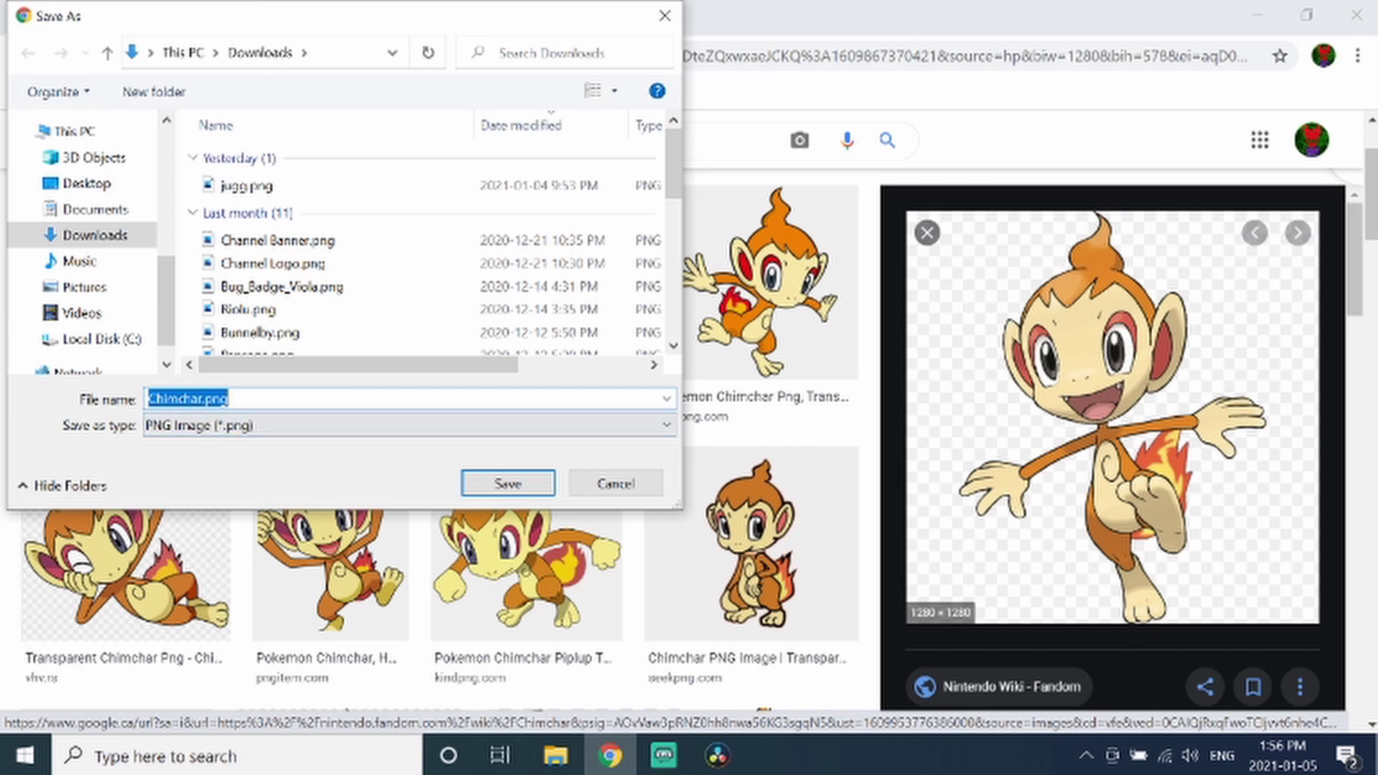
{"action": "left_click", "coordinate": [528, 485]}
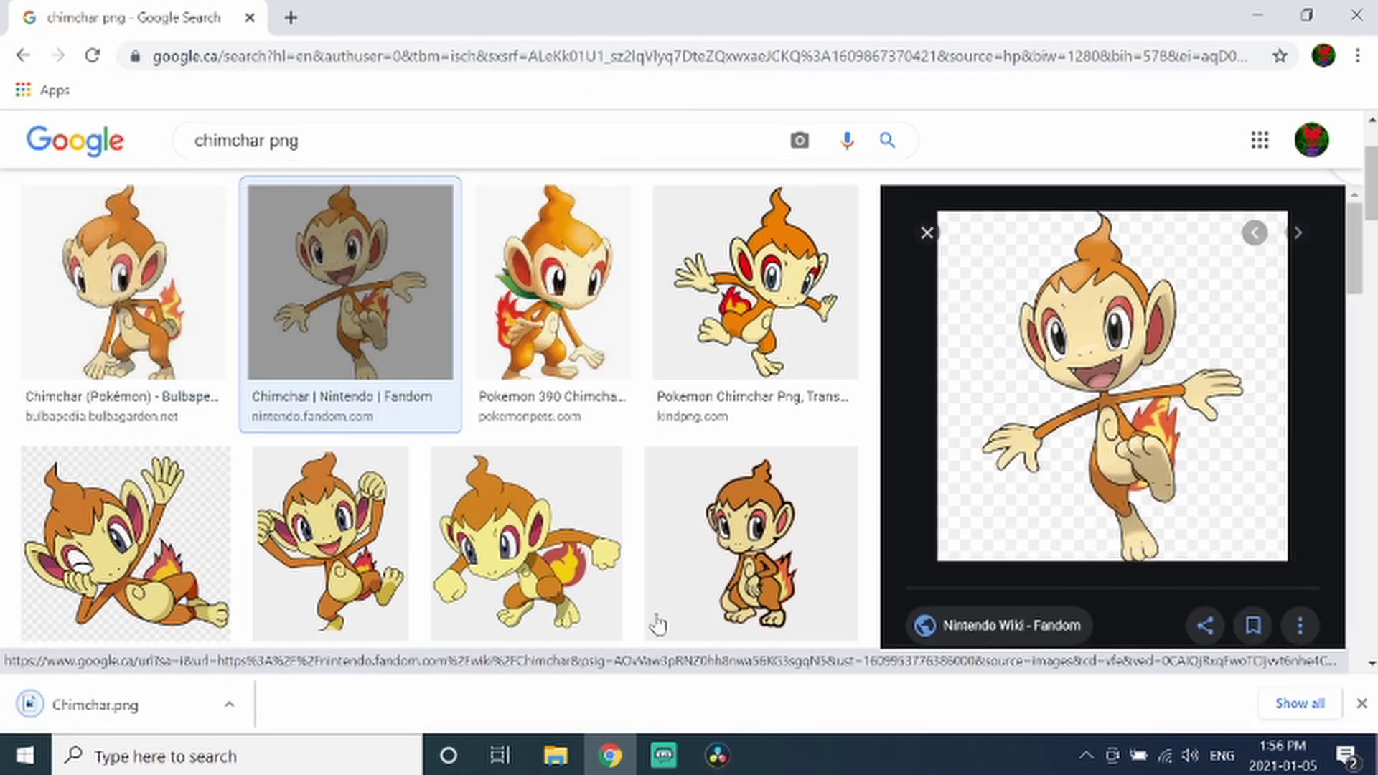
Import Chimchar.png into the media pool and place it on a new Video 2 track above the recording.
{"action": "left_click", "coordinate": [720, 762]}
{"action": "right_click", "coordinate": [165, 218]}
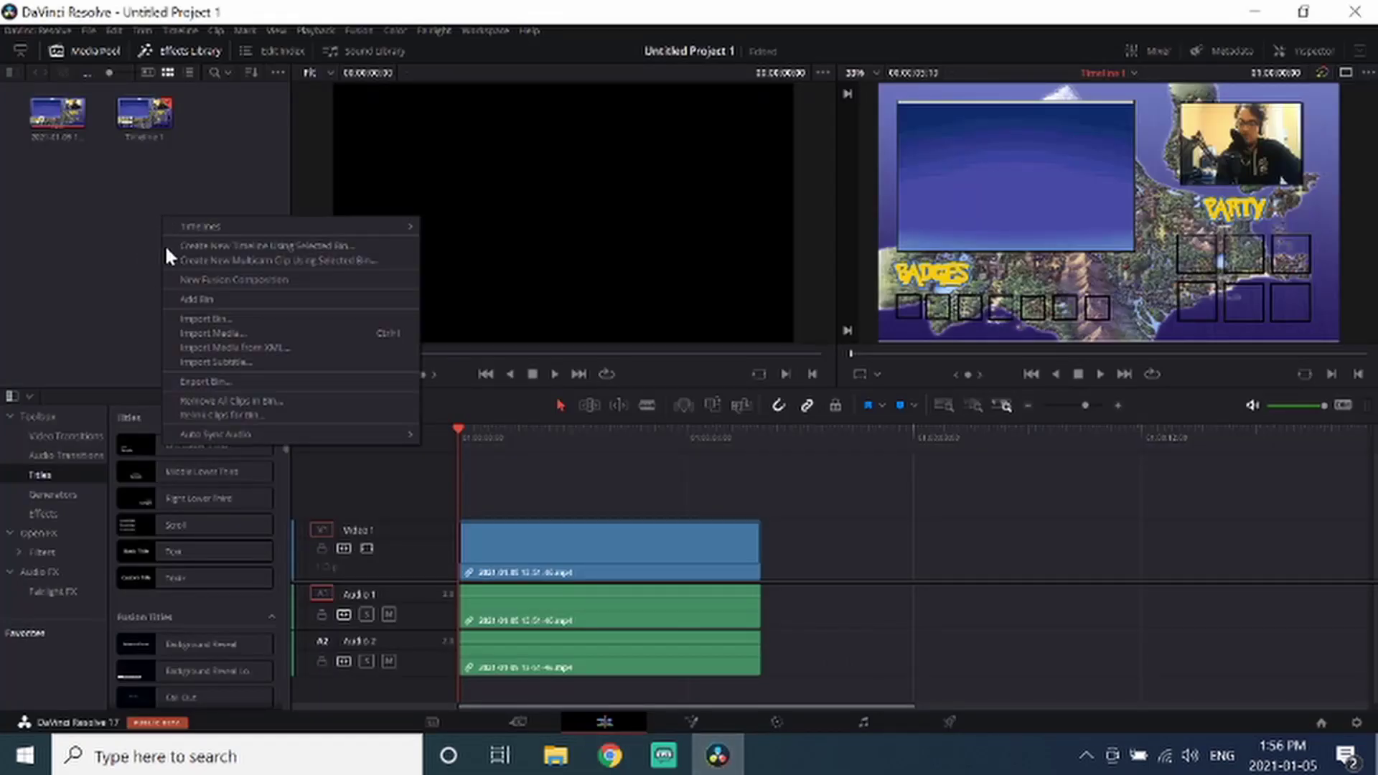
{"action": "left_click", "coordinate": [222, 332]}
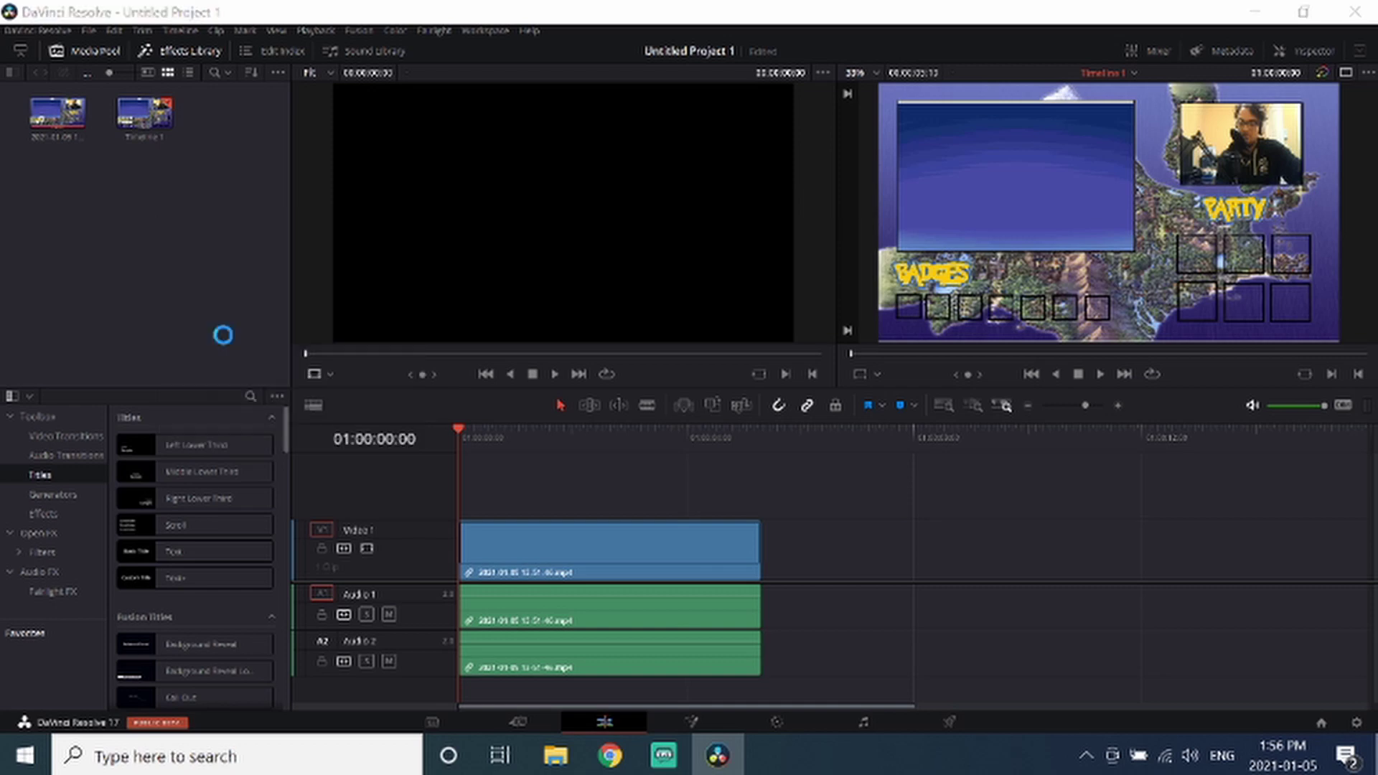
{"action": "double_click", "coordinate": [925, 267]}
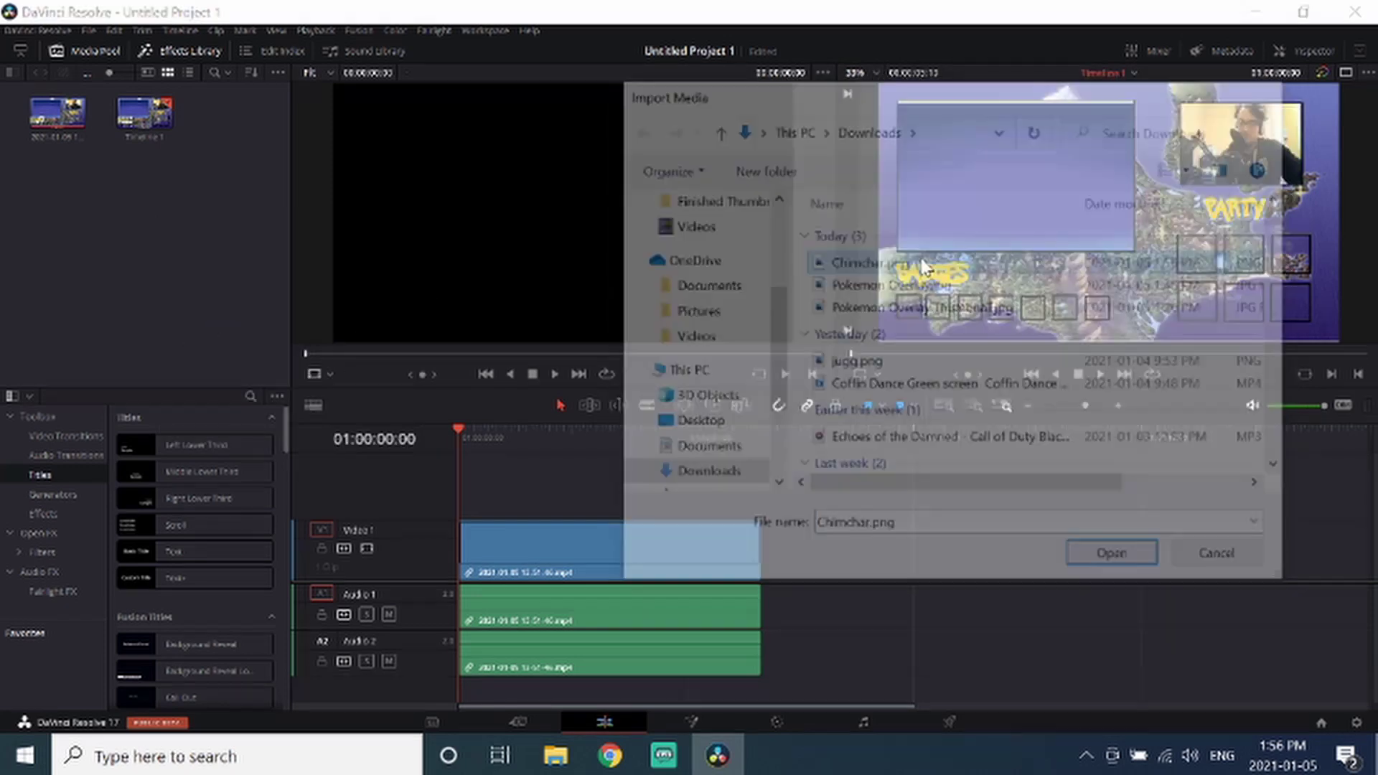
{"action": "left_click", "coordinate": [147, 121]}
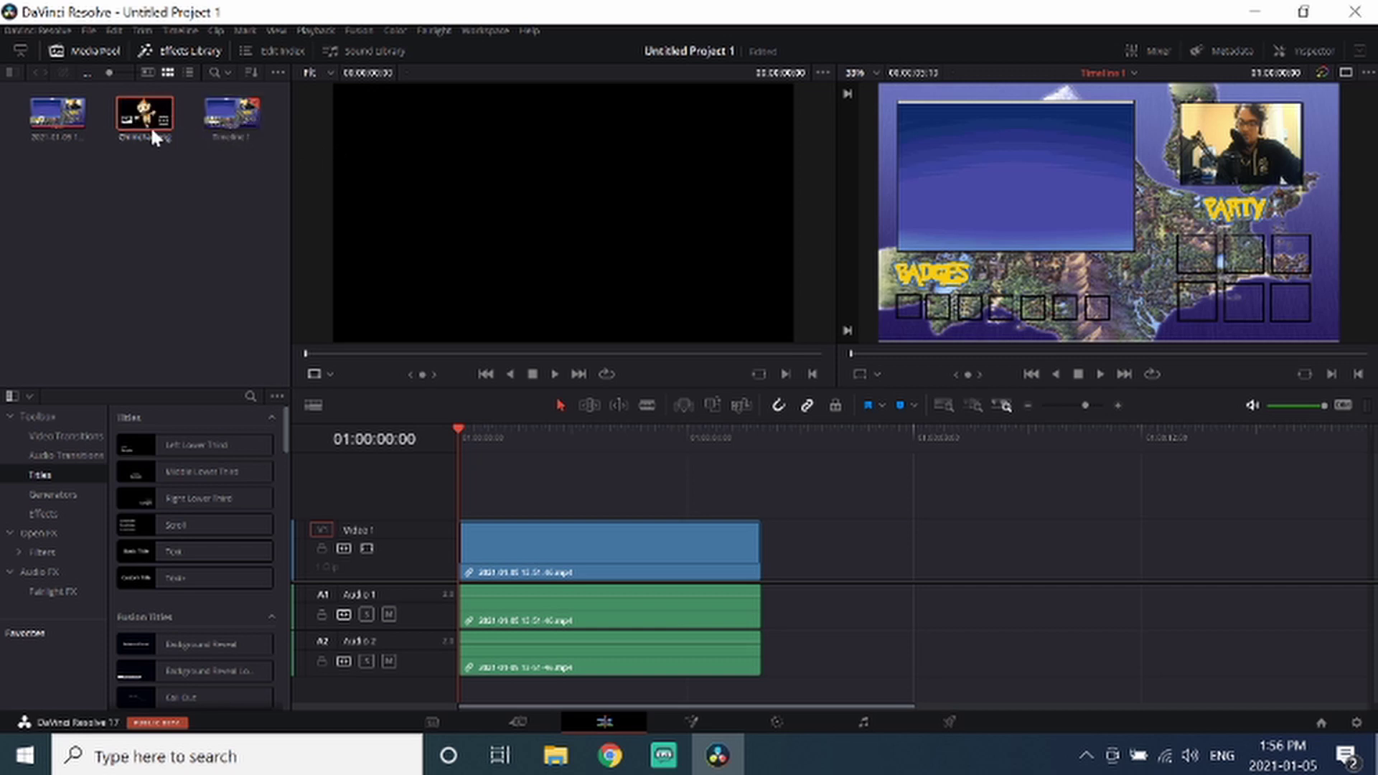
{"action": "left_click_drag", "start_coordinate": [157, 113], "coordinate": [469, 501]}
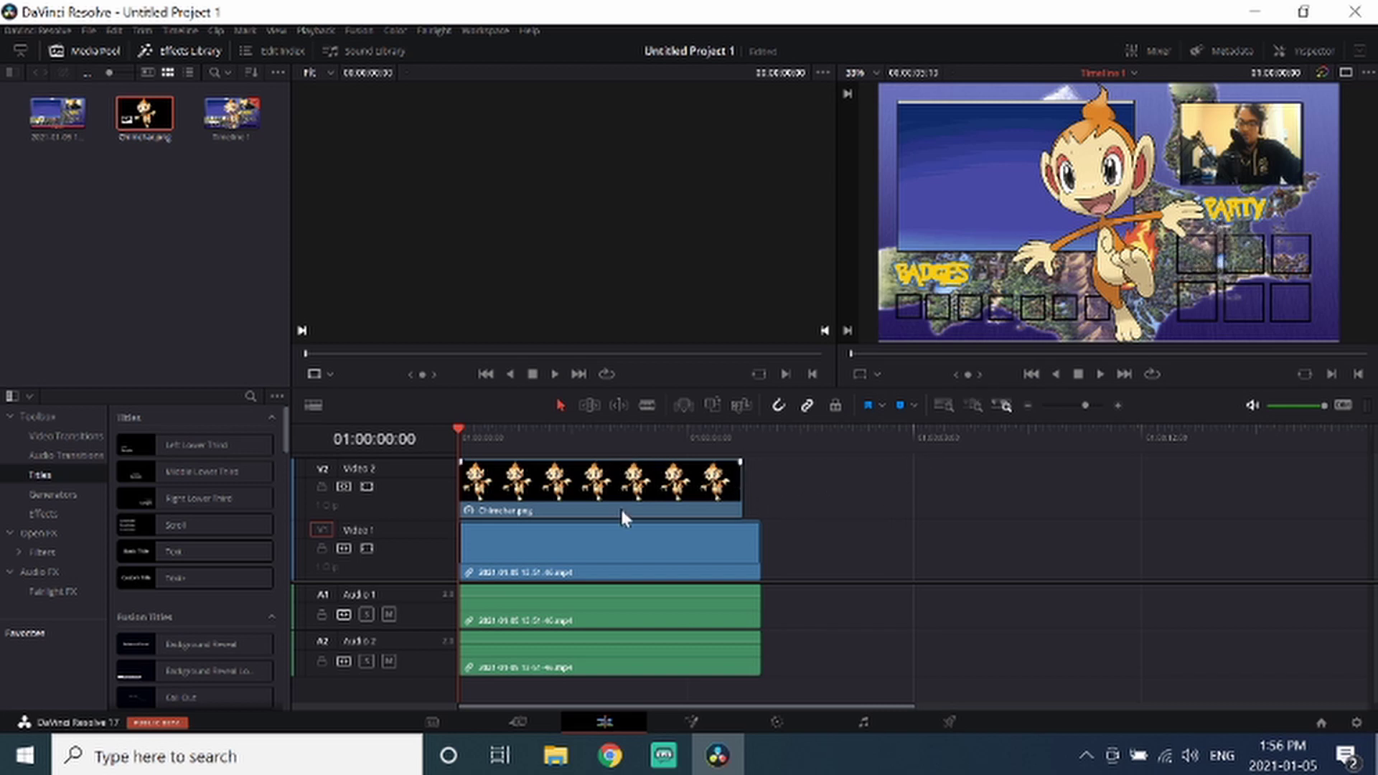
Scale the Chimchar clip to 0.150 zoom and position it inside the first party box.
{"action": "left_click", "coordinate": [612, 483]}
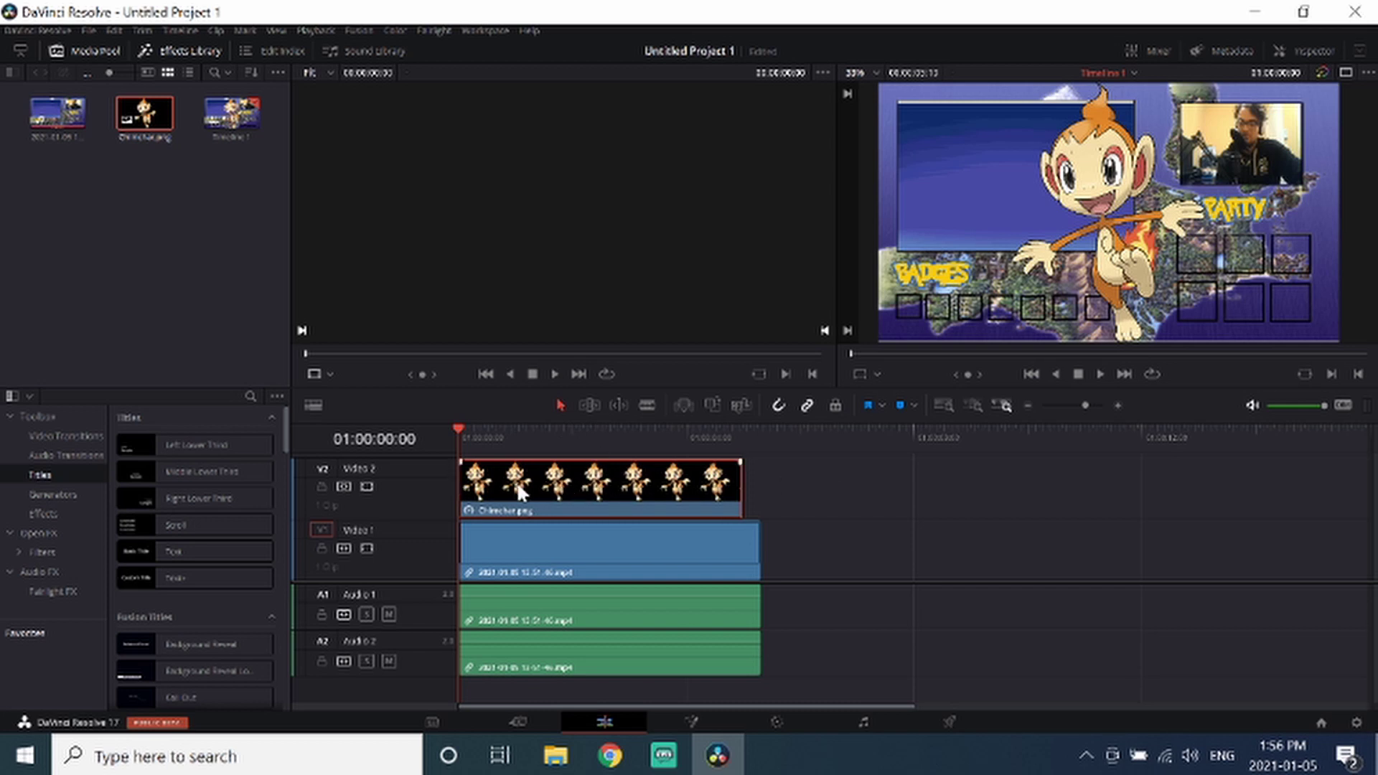
{"action": "left_click", "coordinate": [1290, 47]}
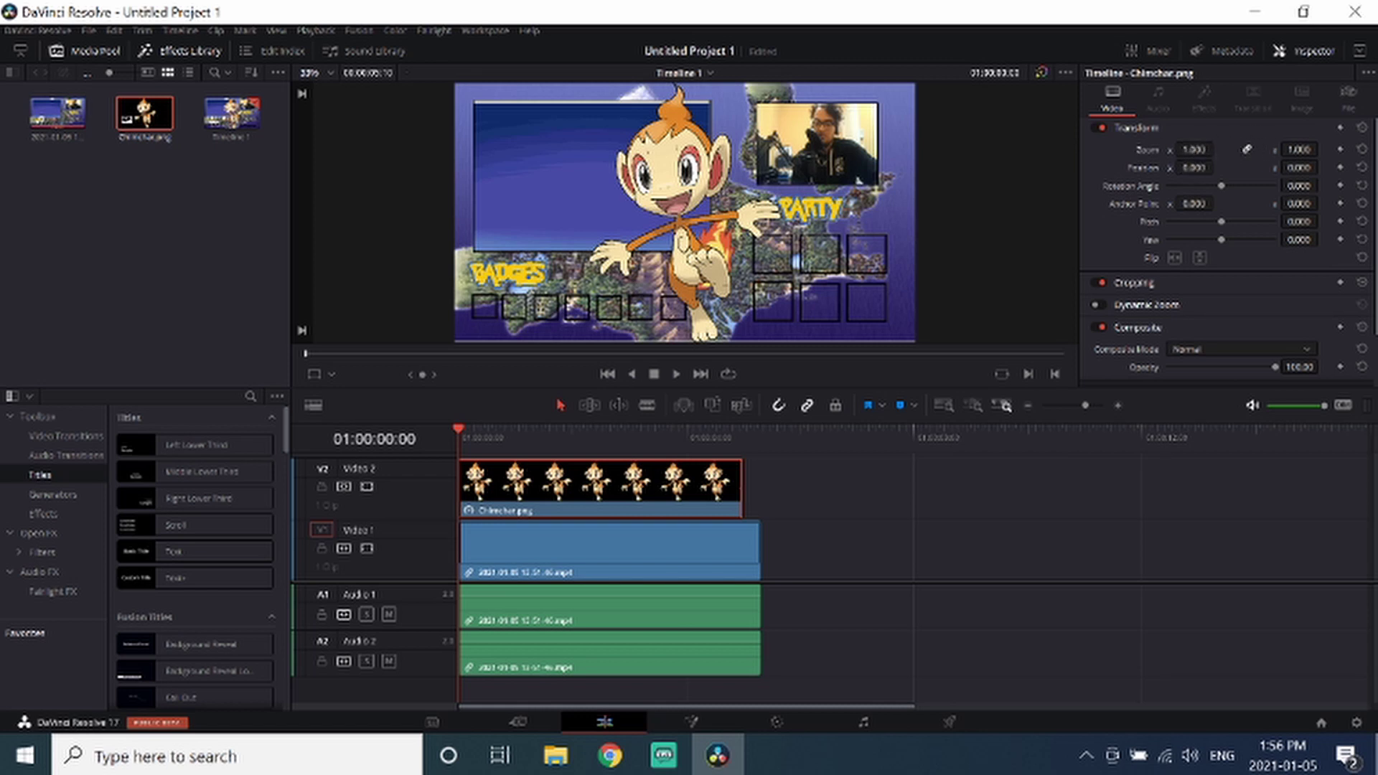
{"action": "left_click_drag", "start_coordinate": [1193, 149], "coordinate": [1218, 167]}
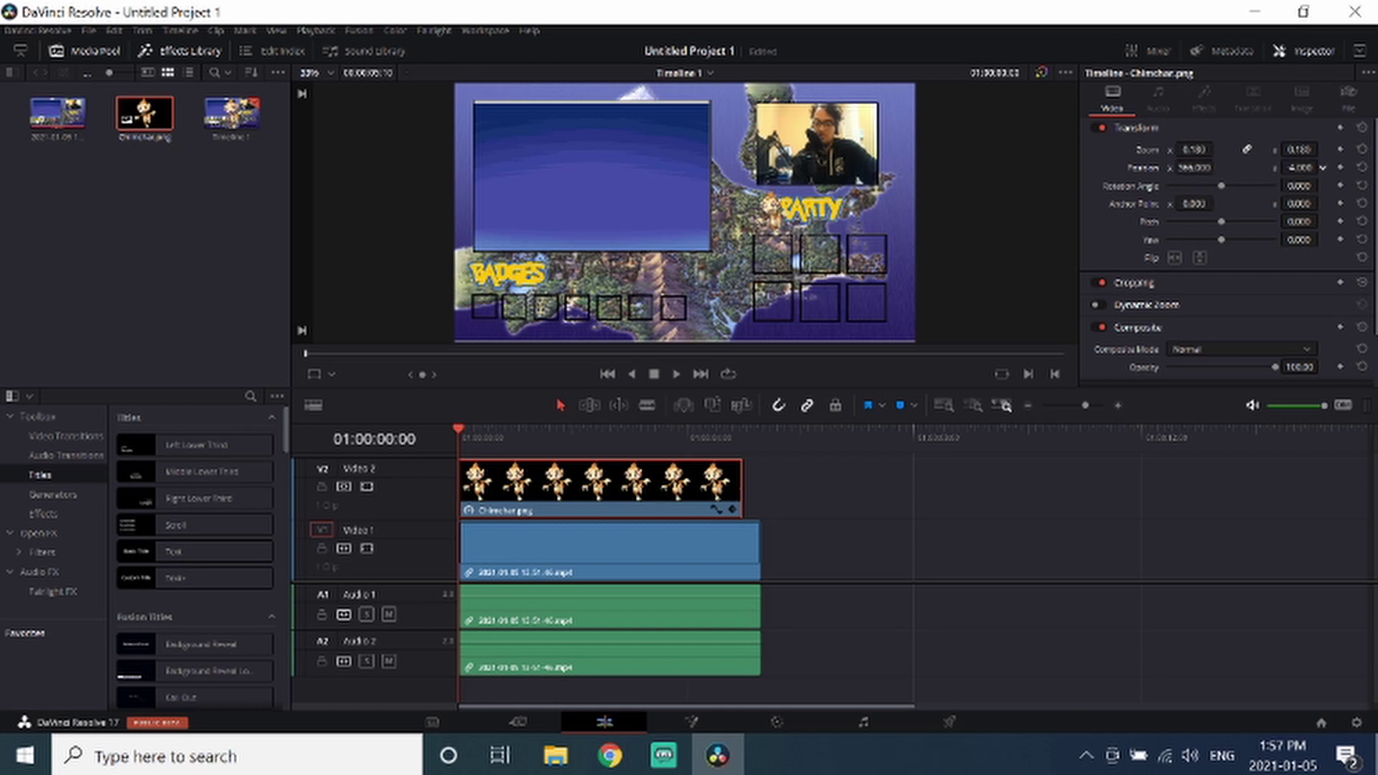
{"action": "left_click_drag", "start_coordinate": [1298, 167], "coordinate": [1299, 168]}
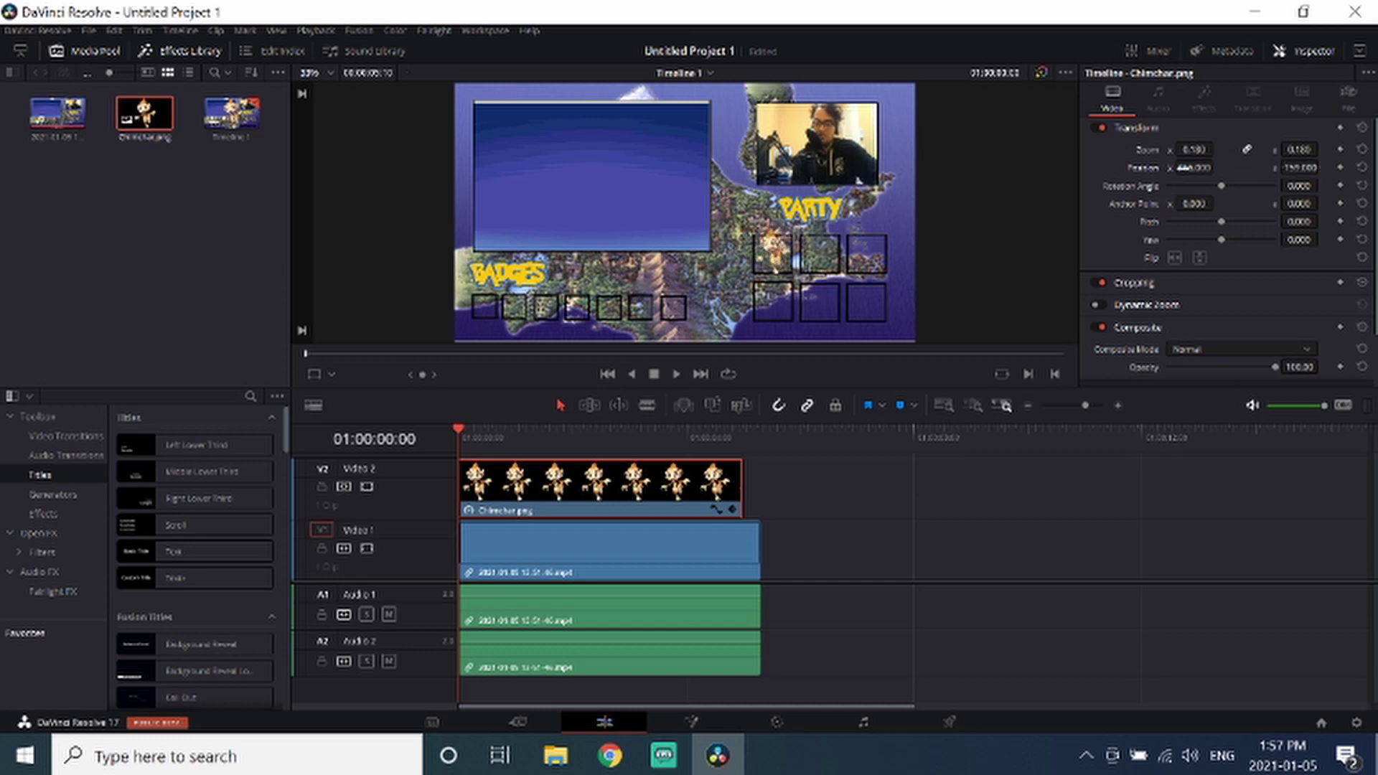
{"action": "left_click_drag", "start_coordinate": [1217, 150], "coordinate": [1217, 149]}
{"action": "left_click_drag", "start_coordinate": [1195, 167], "coordinate": [1194, 168]}
{"action": "left_click_drag", "start_coordinate": [1299, 167], "coordinate": [1299, 167]}
Shift the Chimchar clip to start slightly later, play back to check, and close the Inspector.
{"action": "left_click", "coordinate": [856, 531]}
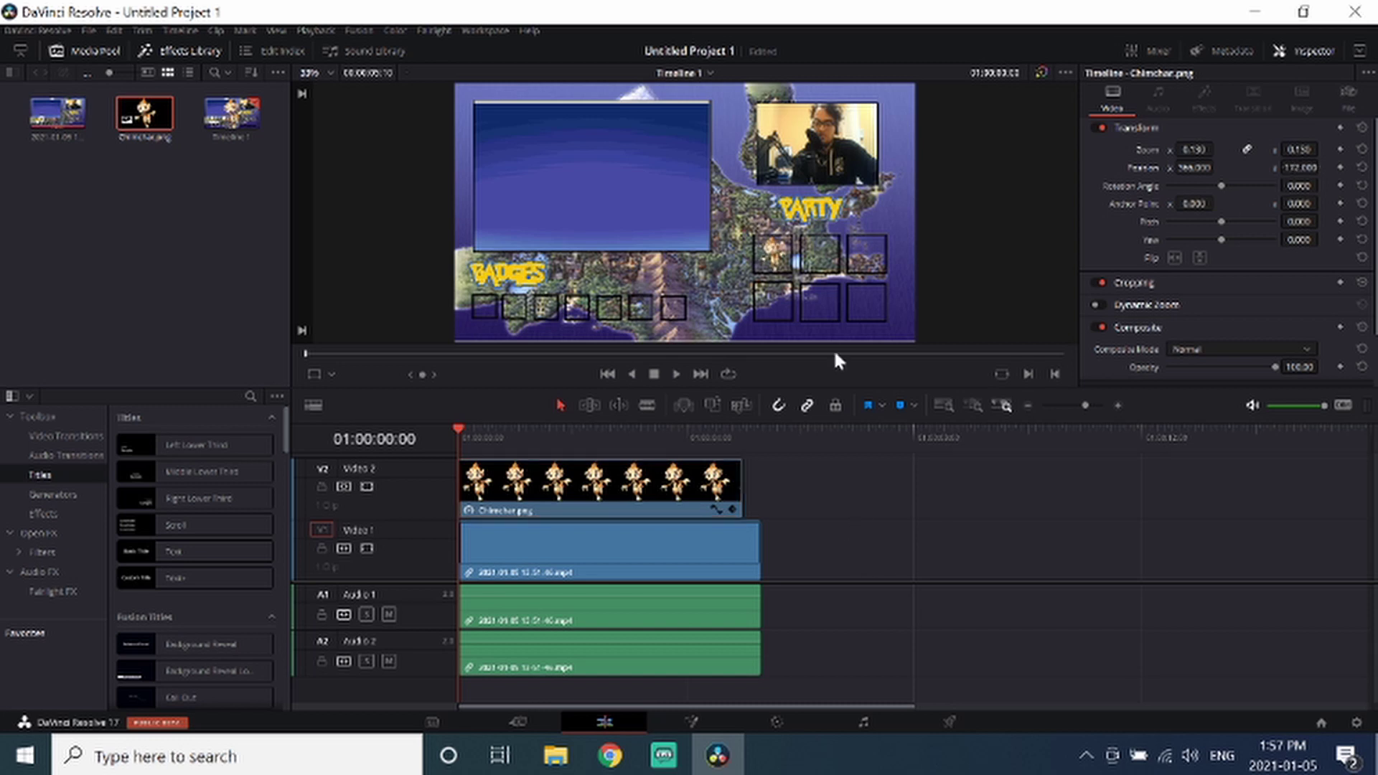
{"action": "left_click_drag", "start_coordinate": [596, 500], "coordinate": [620, 498]}
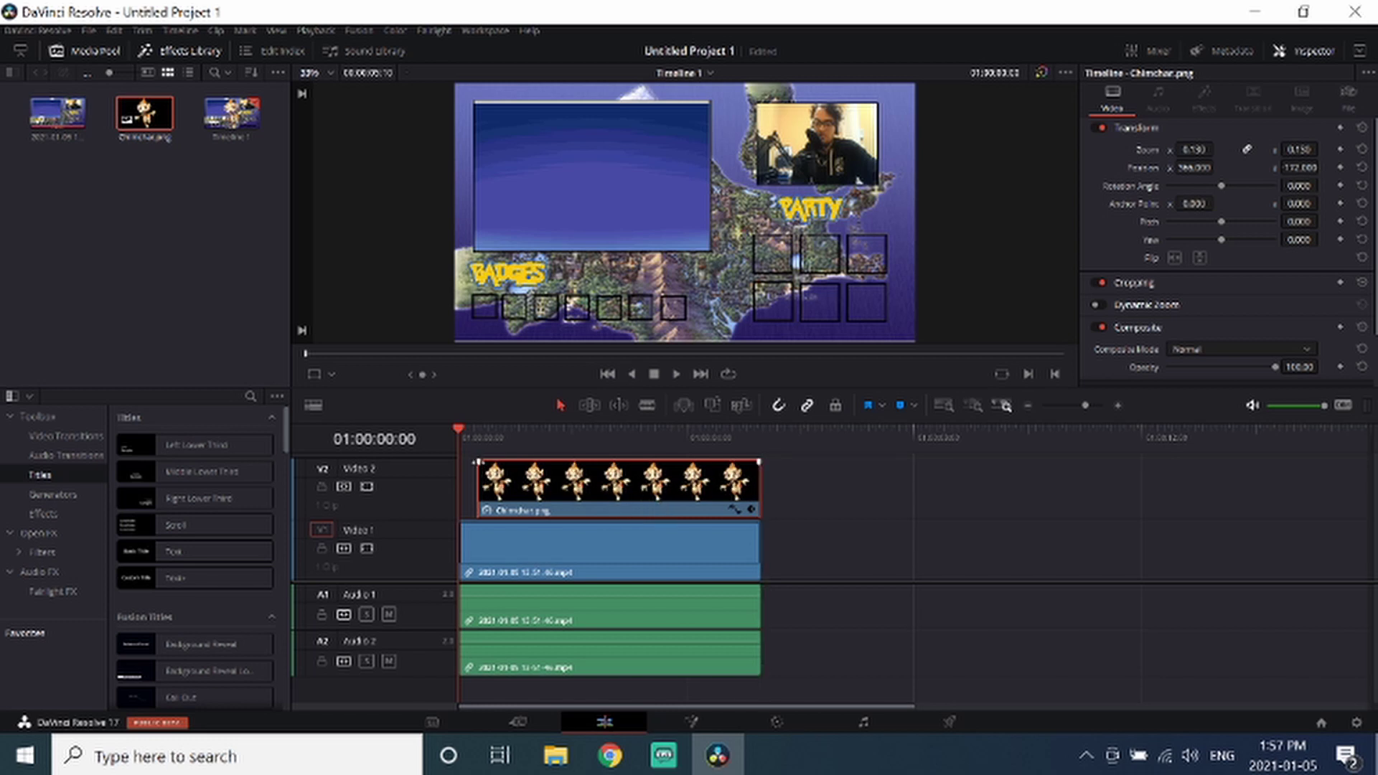
{"action": "left_click", "coordinate": [479, 463]}
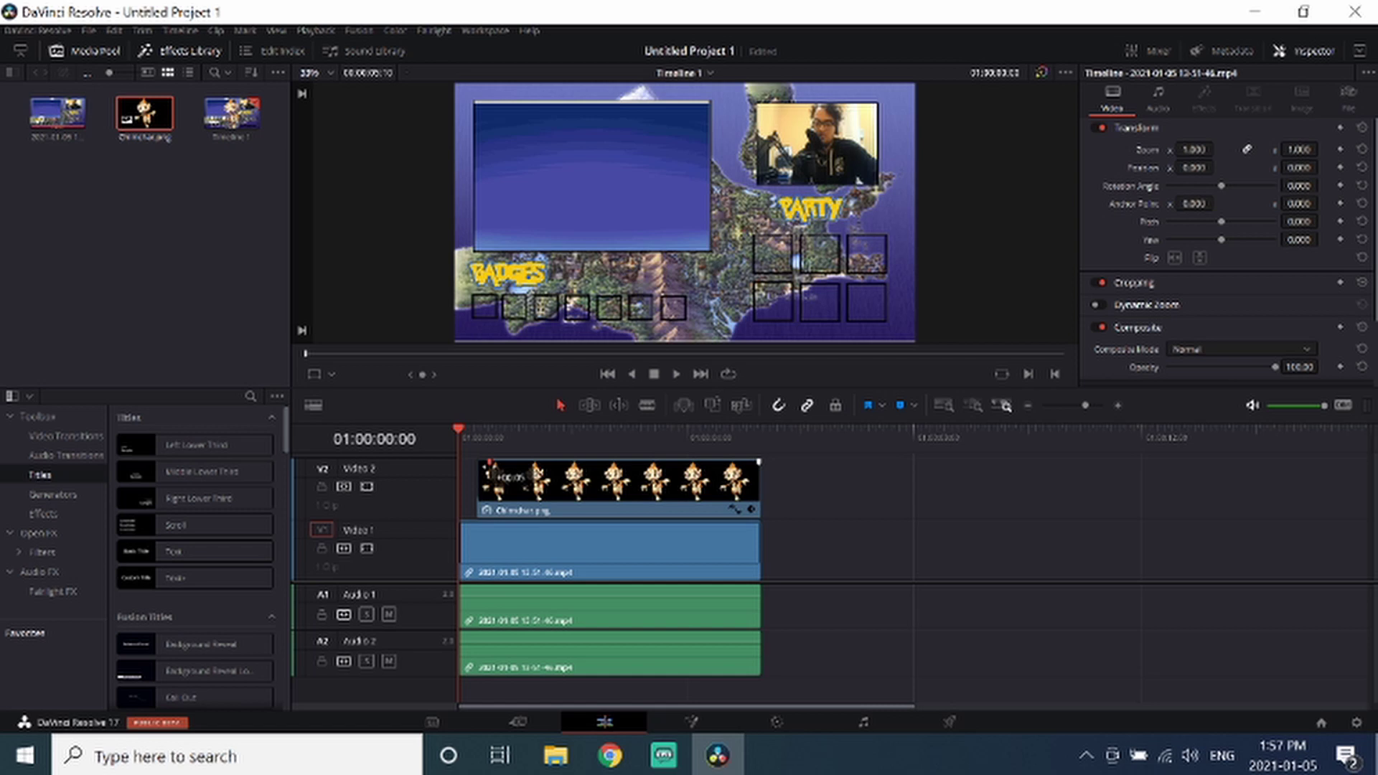
{"action": "left_click_drag", "start_coordinate": [489, 466], "coordinate": [489, 467]}
{"action": "left_click", "coordinate": [677, 374]}
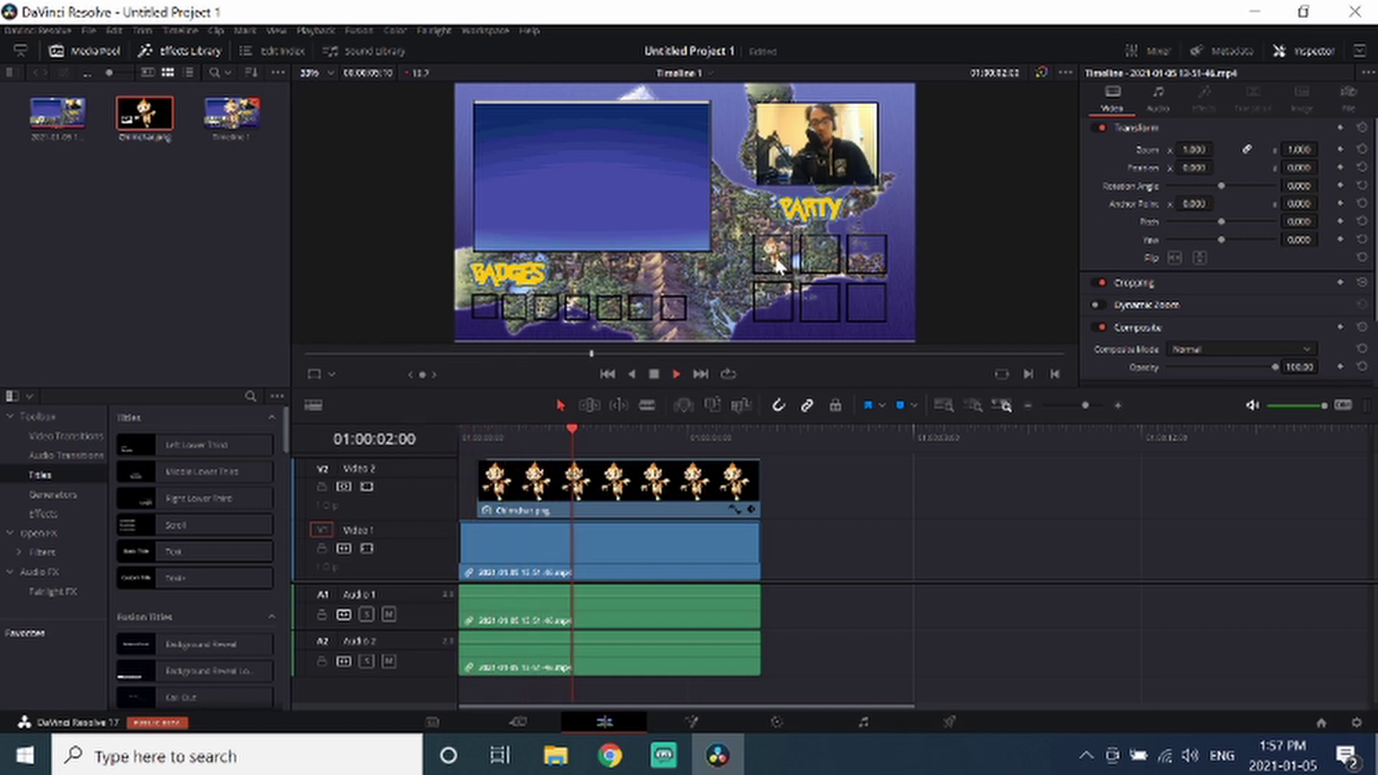
{"action": "left_click", "coordinate": [655, 371]}
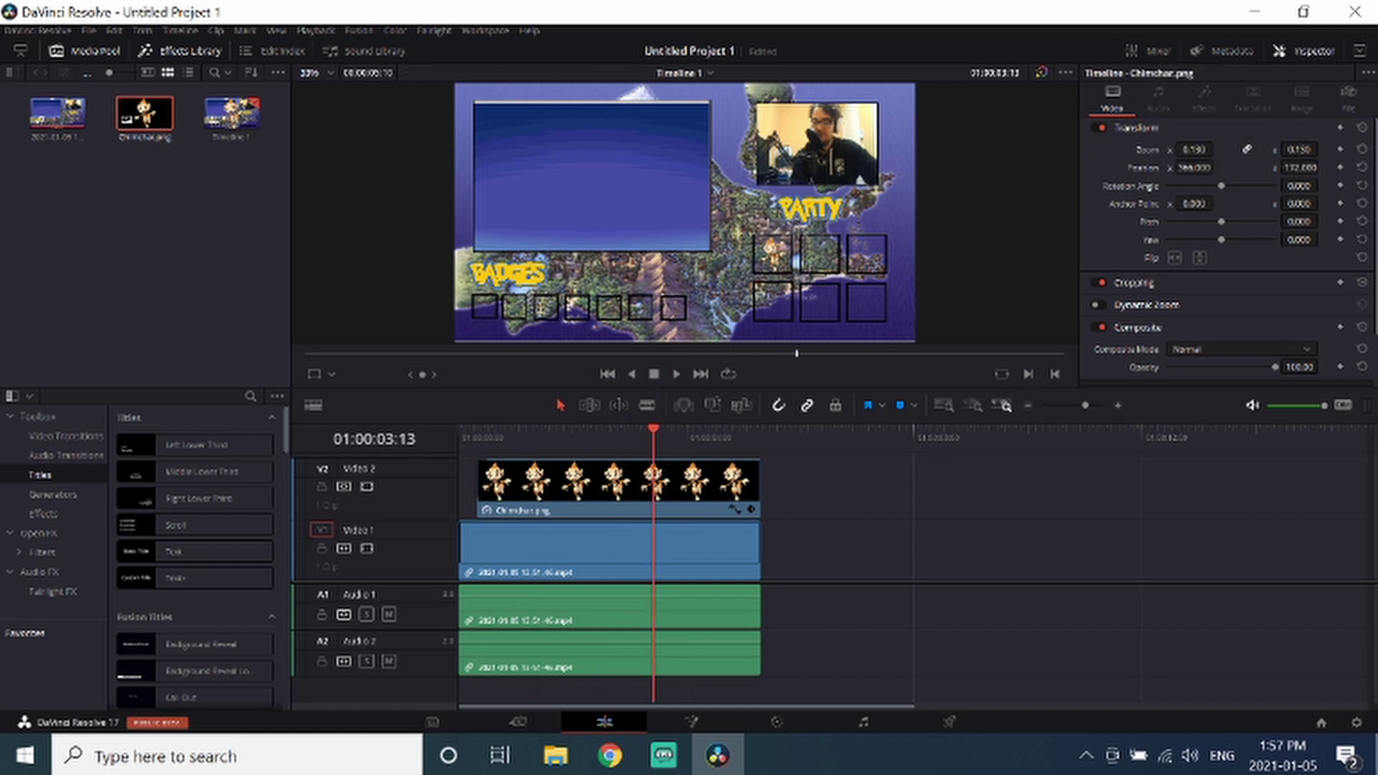
{"action": "left_click", "coordinate": [1291, 52]}
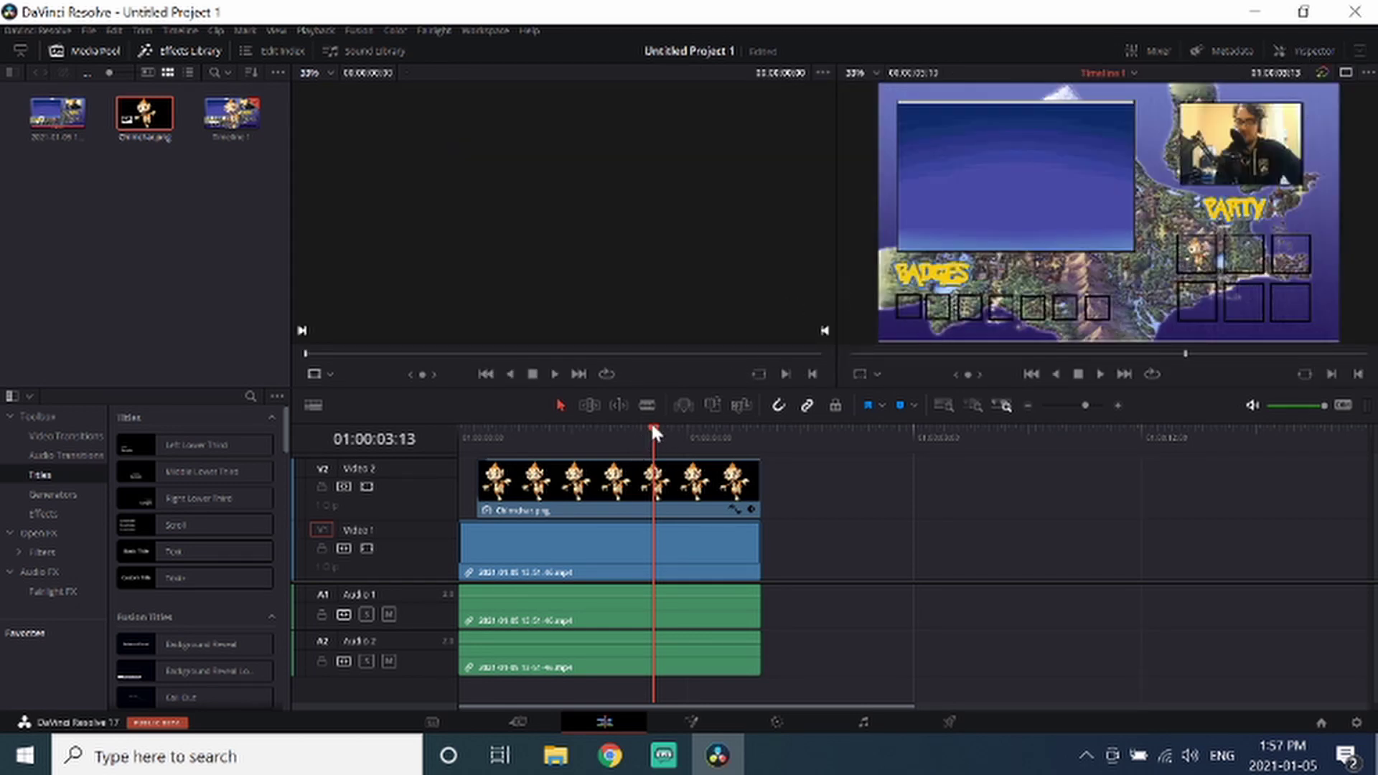
Scrub the opening frames to check when Chimchar appears in the party box, then return to the browser.
{"action": "left_click_drag", "start_coordinate": [647, 425], "coordinate": [468, 409]}
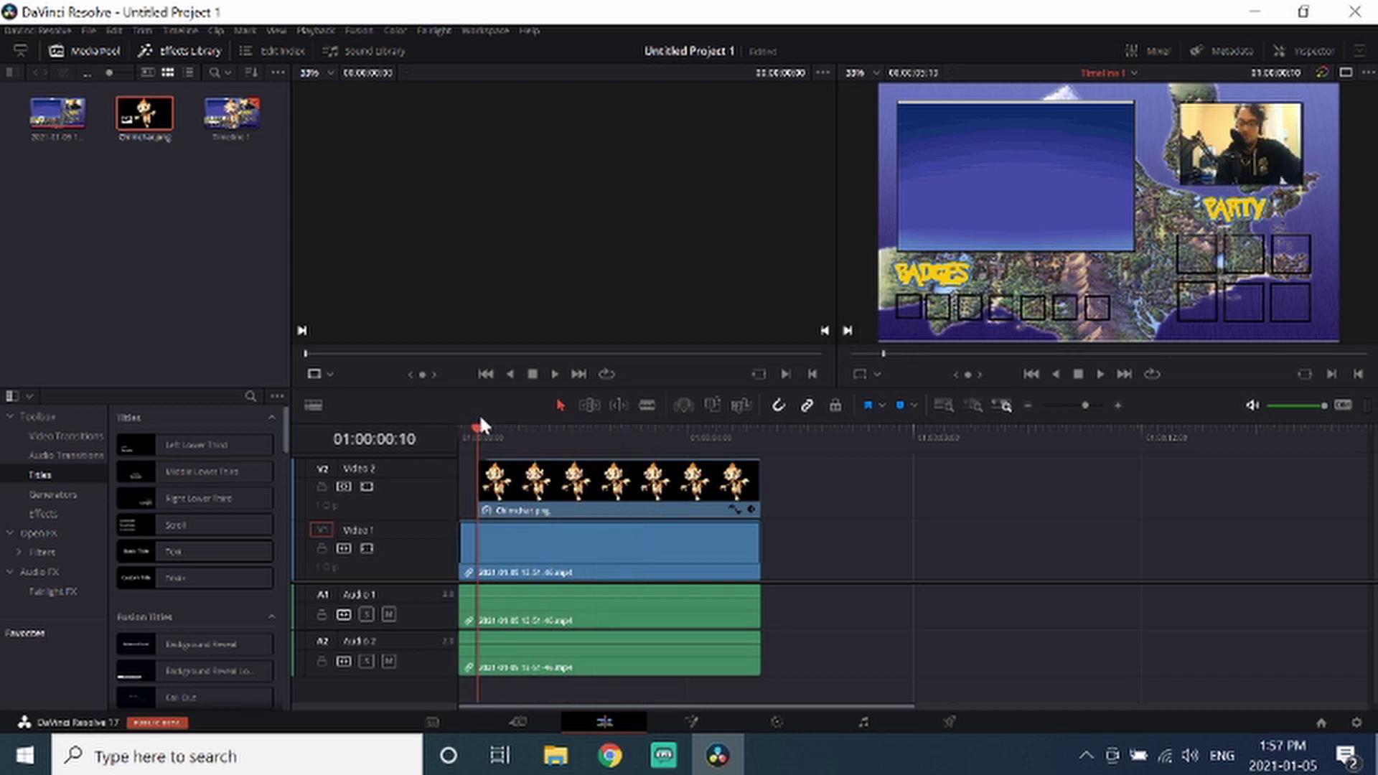
{"action": "left_click_drag", "start_coordinate": [485, 417], "coordinate": [439, 416]}
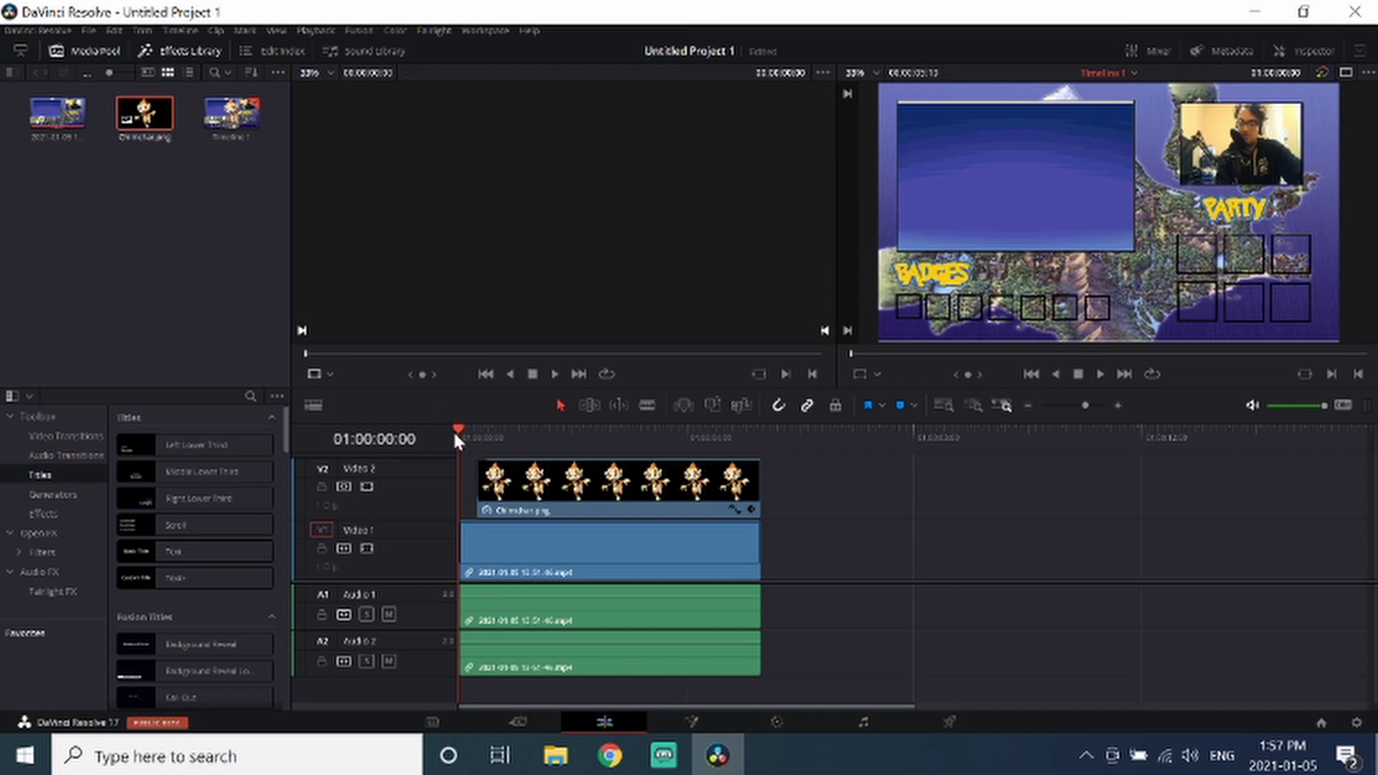
{"action": "left_click_drag", "start_coordinate": [452, 429], "coordinate": [568, 436]}
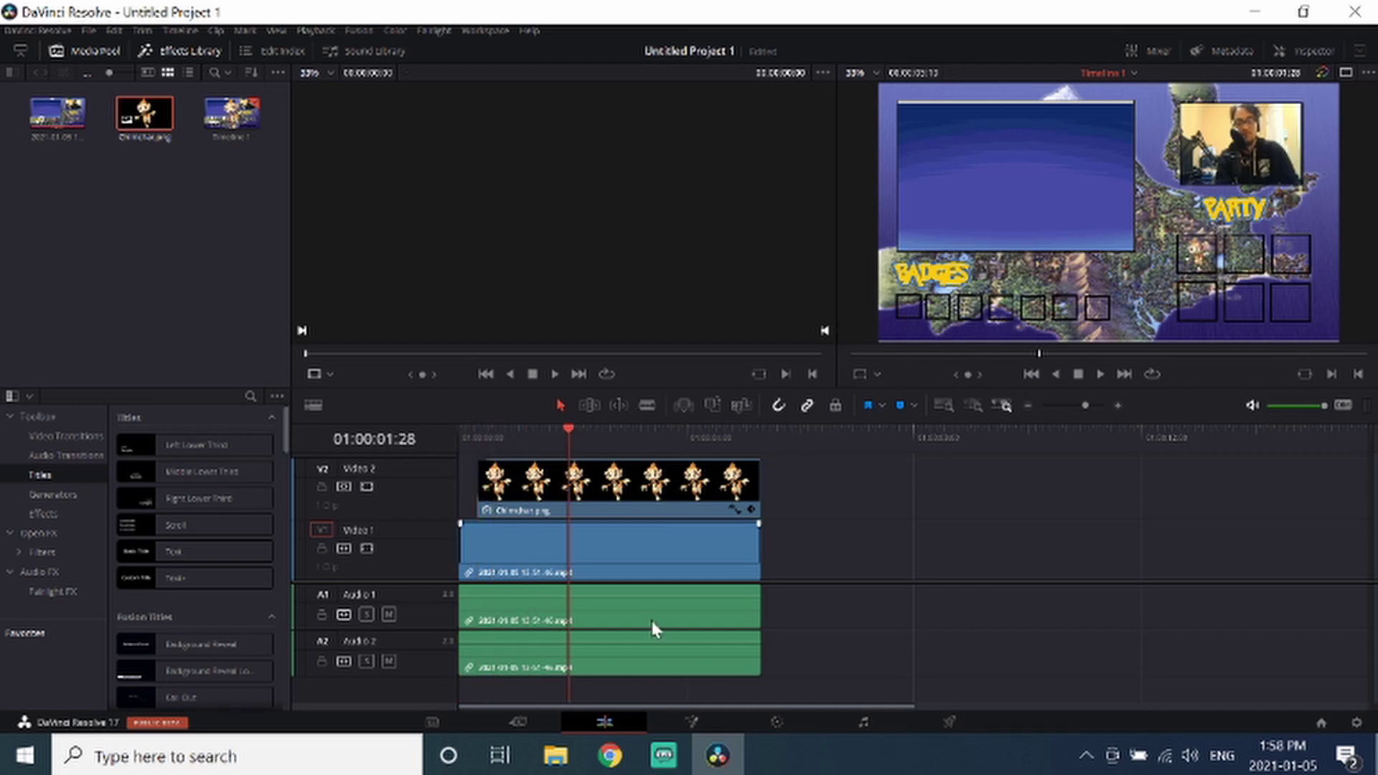
{"action": "left_click", "coordinate": [610, 755]}
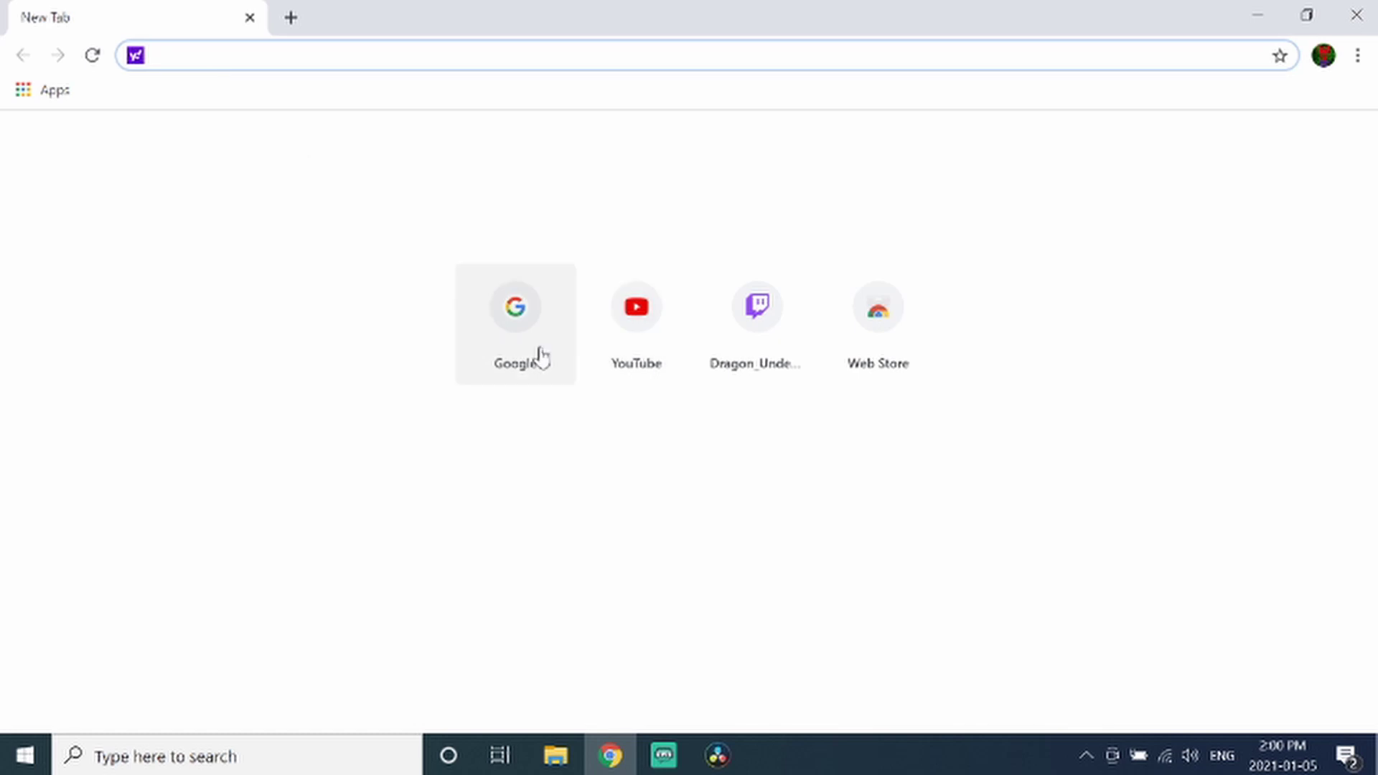
Search Google Images for 'pokemon platinum beacon badge png'.
{"action": "left_click", "coordinate": [539, 356]}
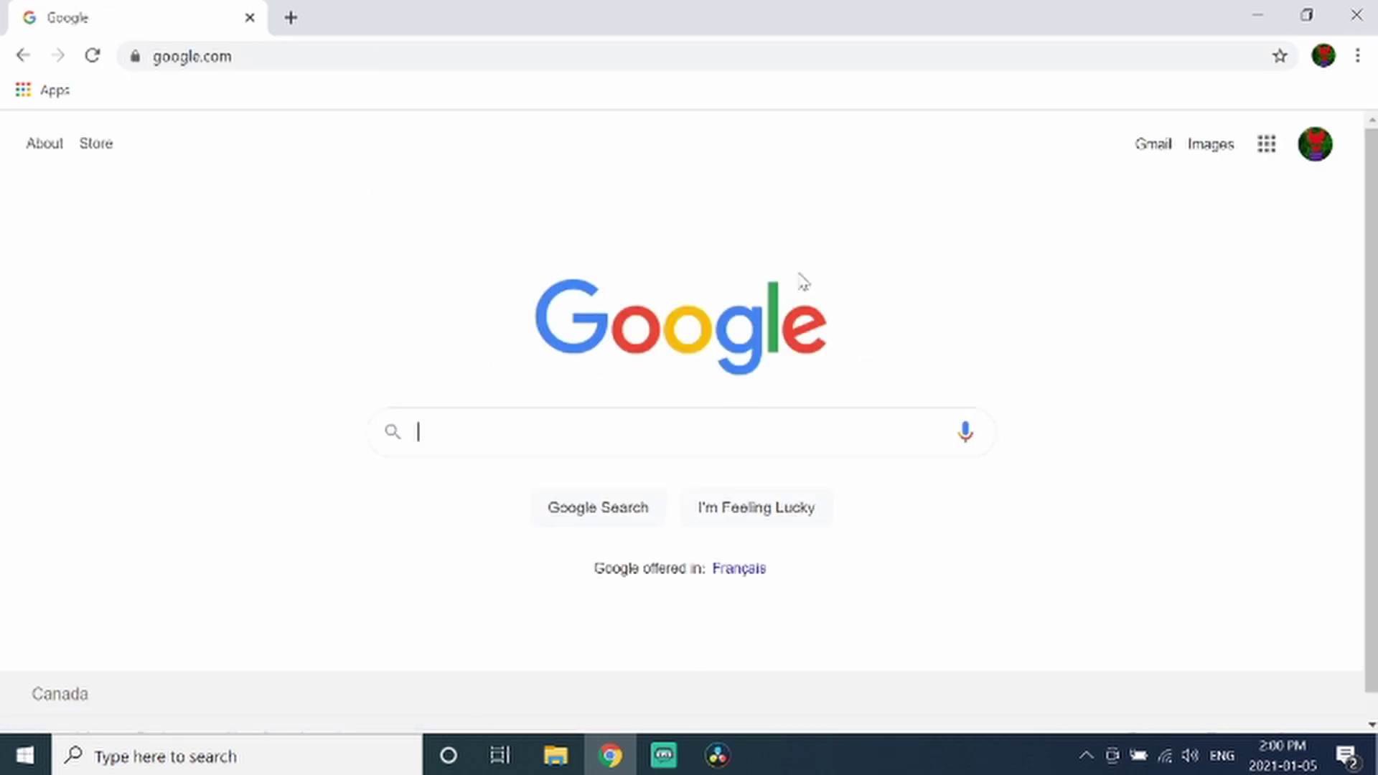
{"action": "left_click", "coordinate": [1212, 146]}
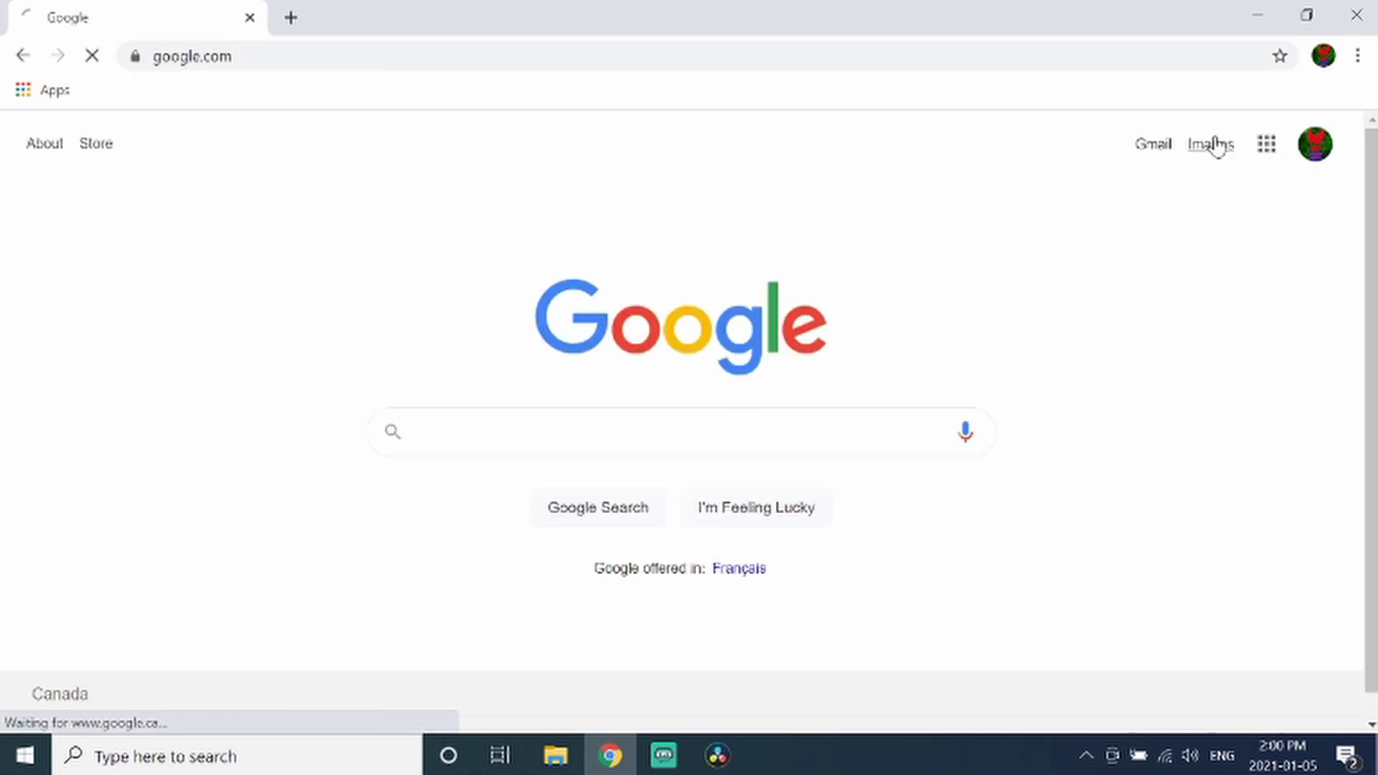
{"action": "type", "text": "p"}
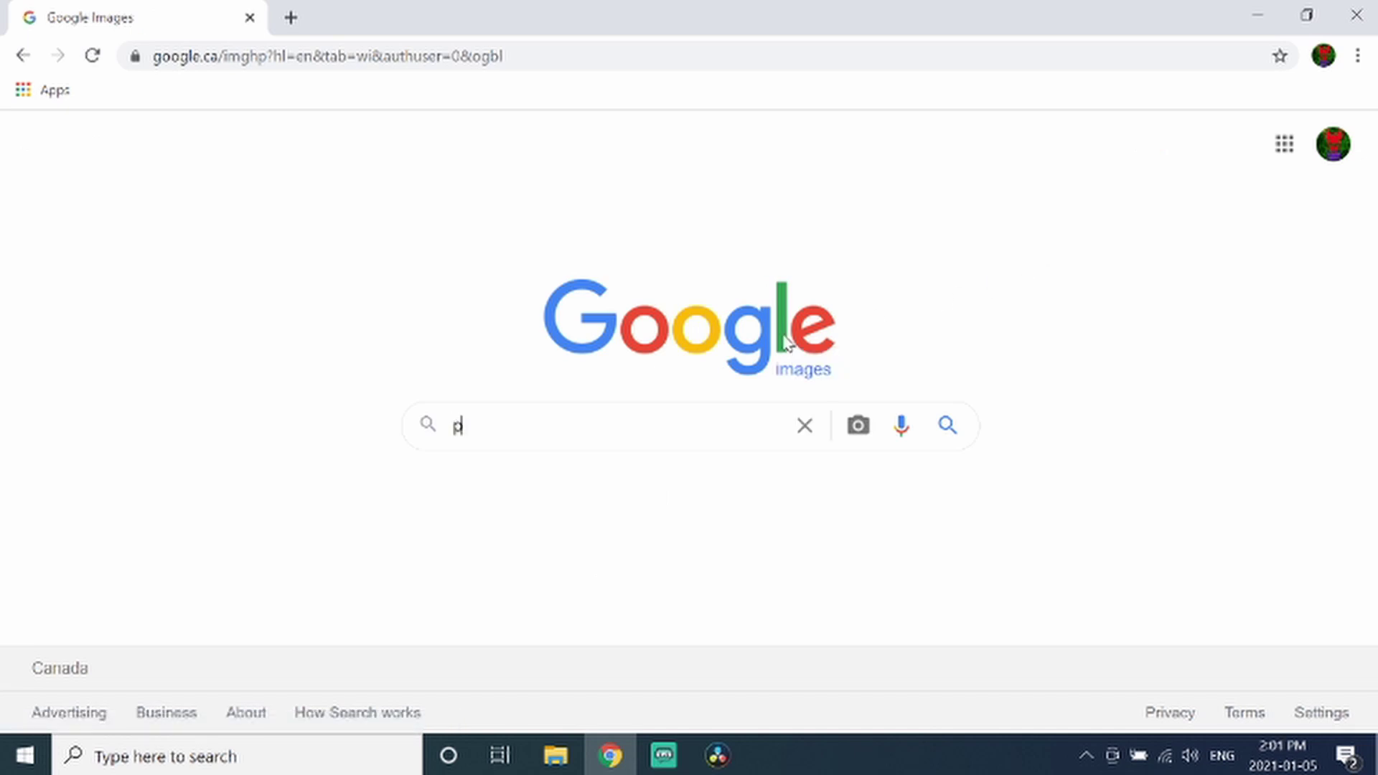
{"action": "type", "text": "okemon platinum "}
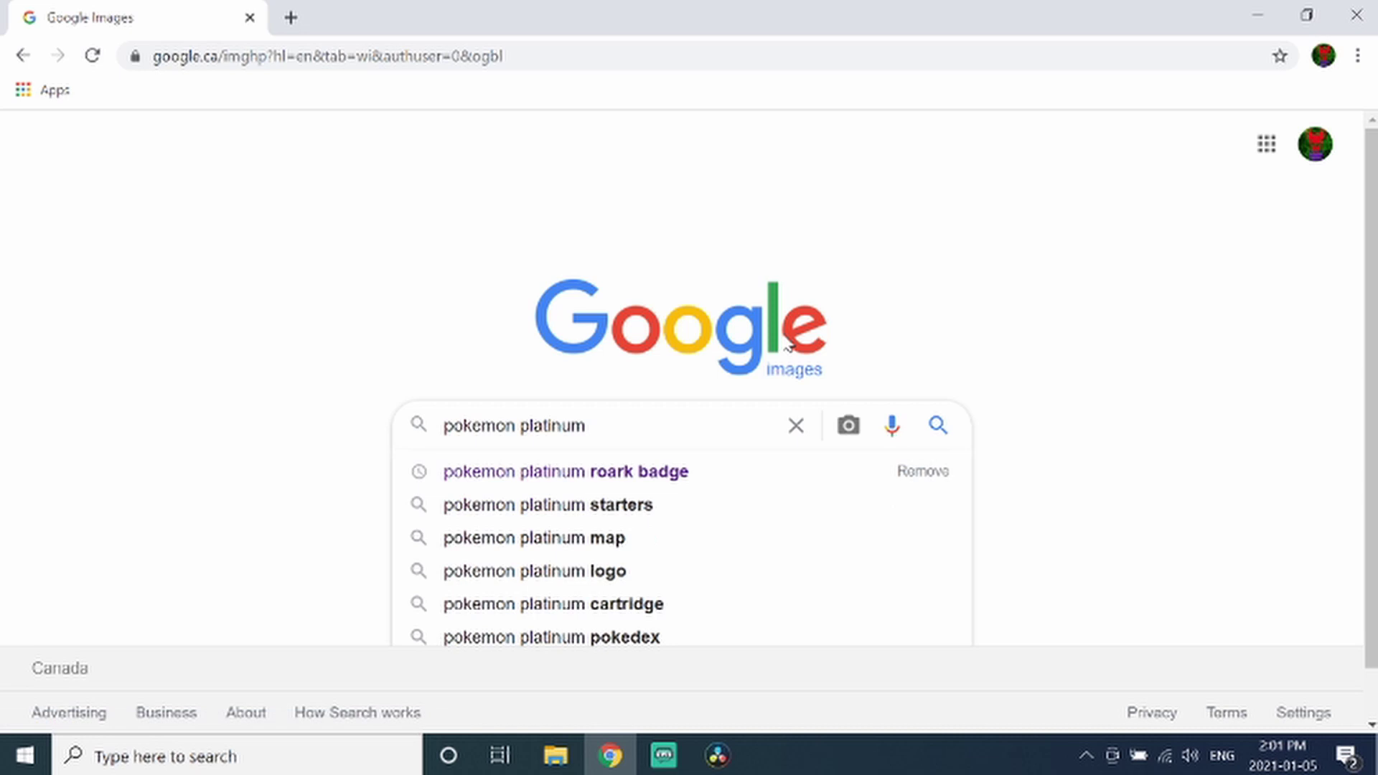
{"action": "type", "text": "beacon"}
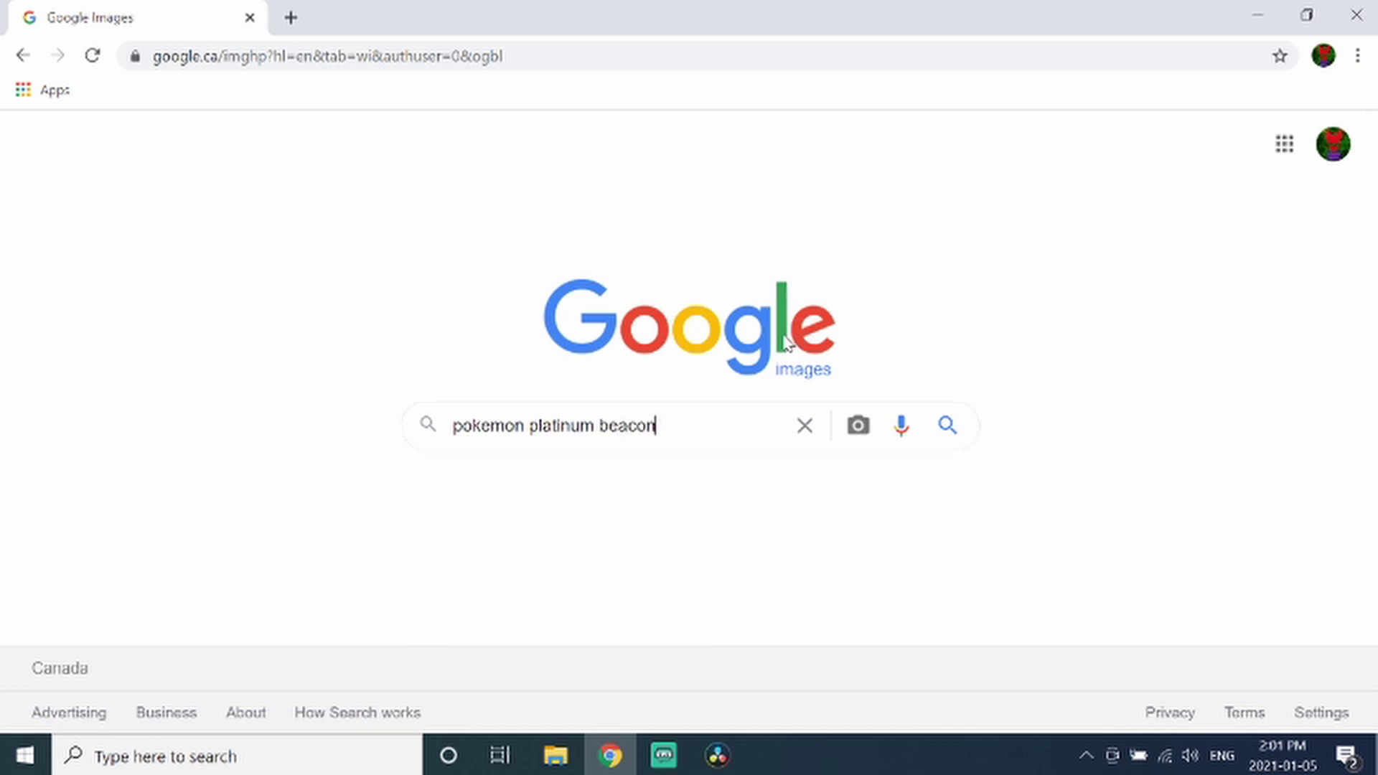
{"action": "type", "text": " badge png"}
{"action": "key", "text": "Return"}
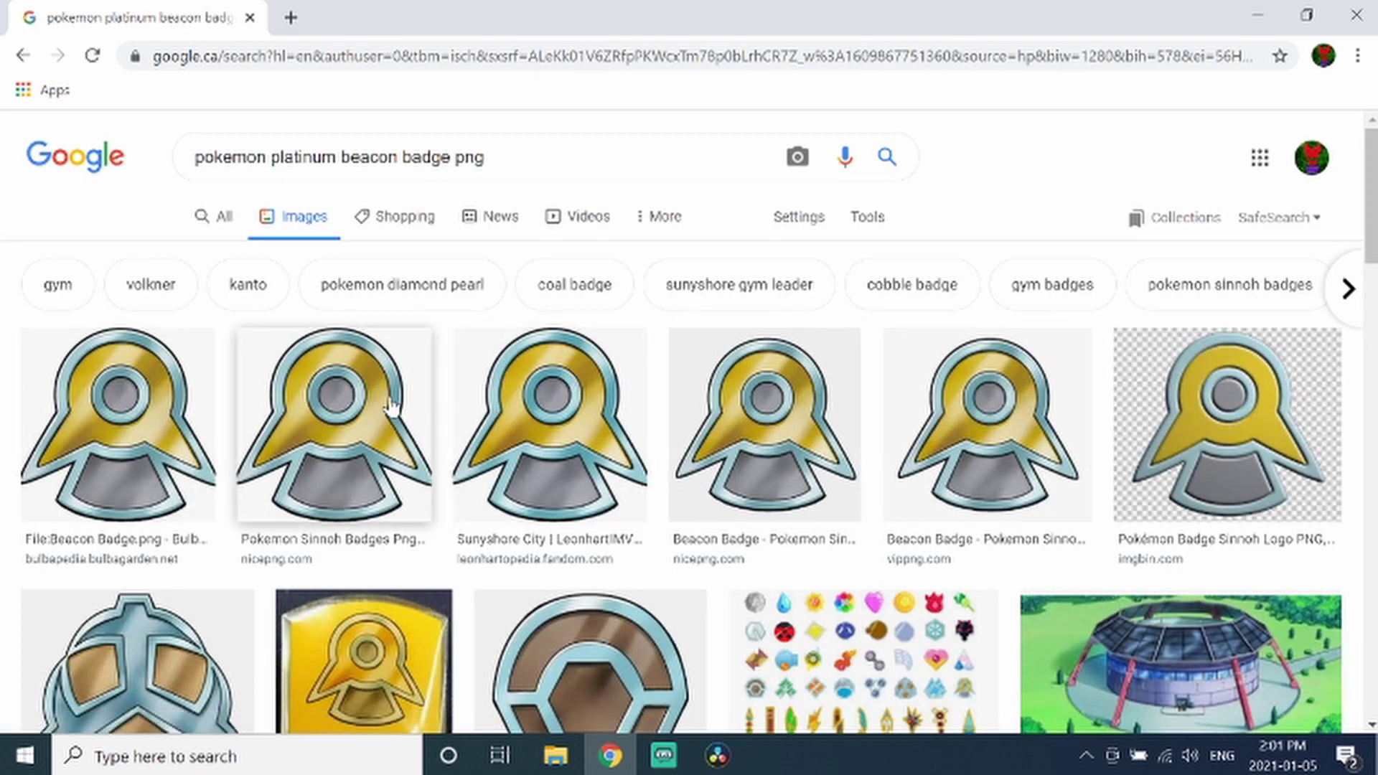
{"action": "left_click", "coordinate": [366, 410]}
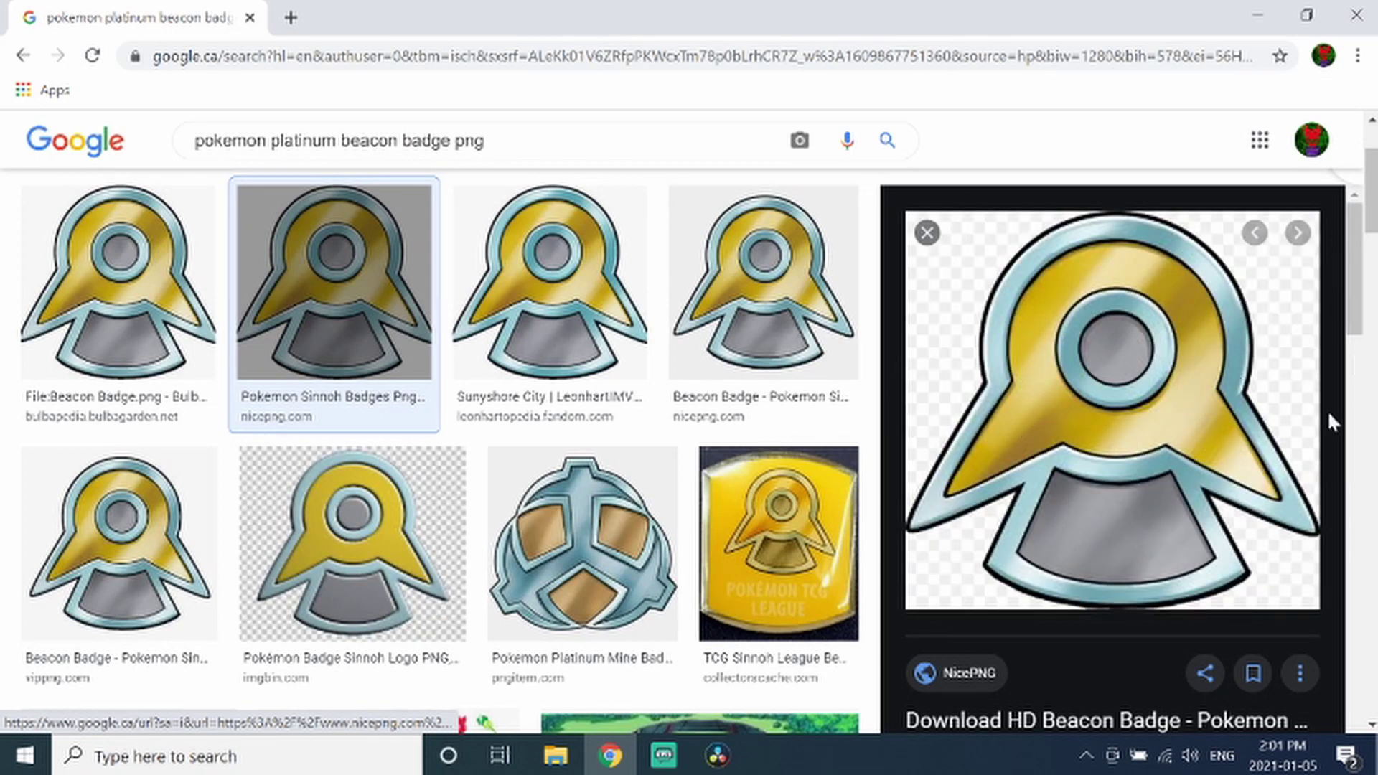
{"action": "right_click", "coordinate": [1130, 360]}
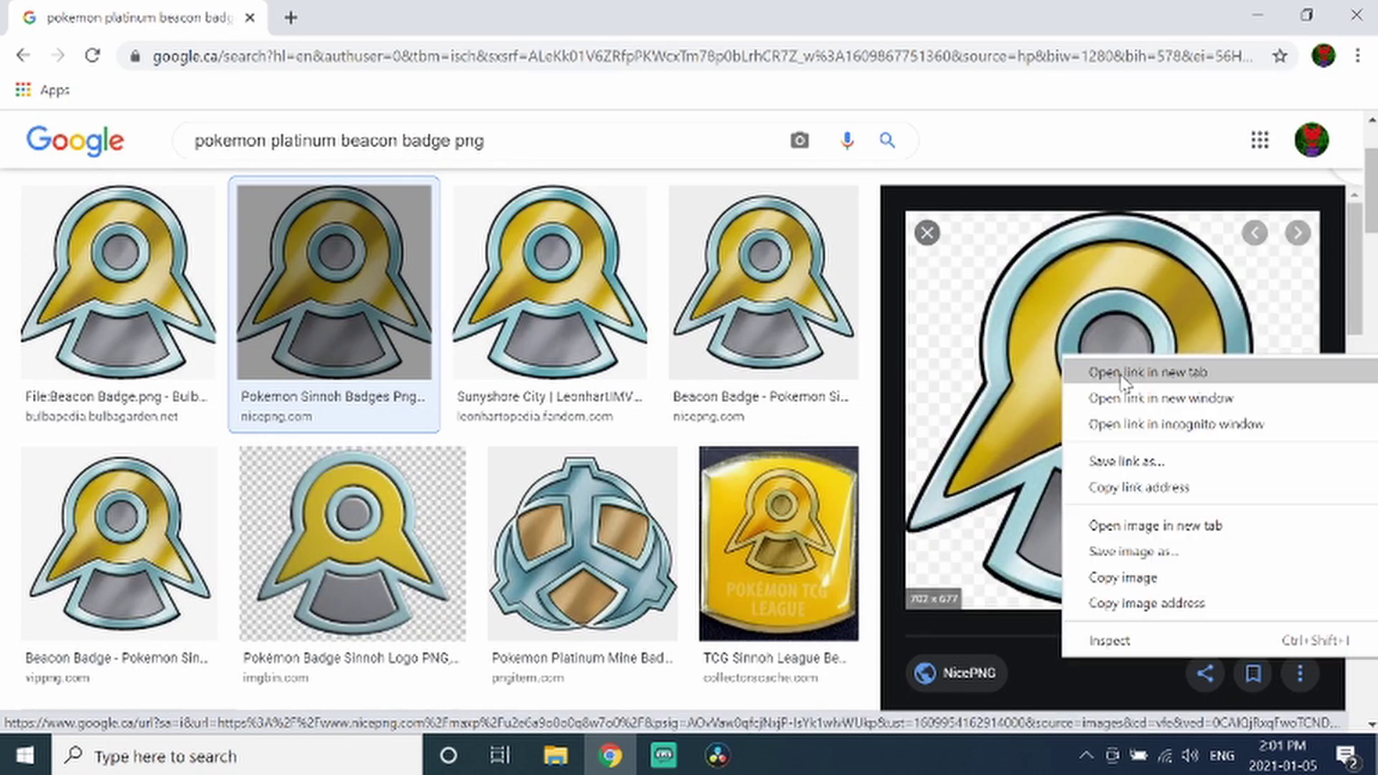
{"action": "left_click", "coordinate": [1156, 552]}
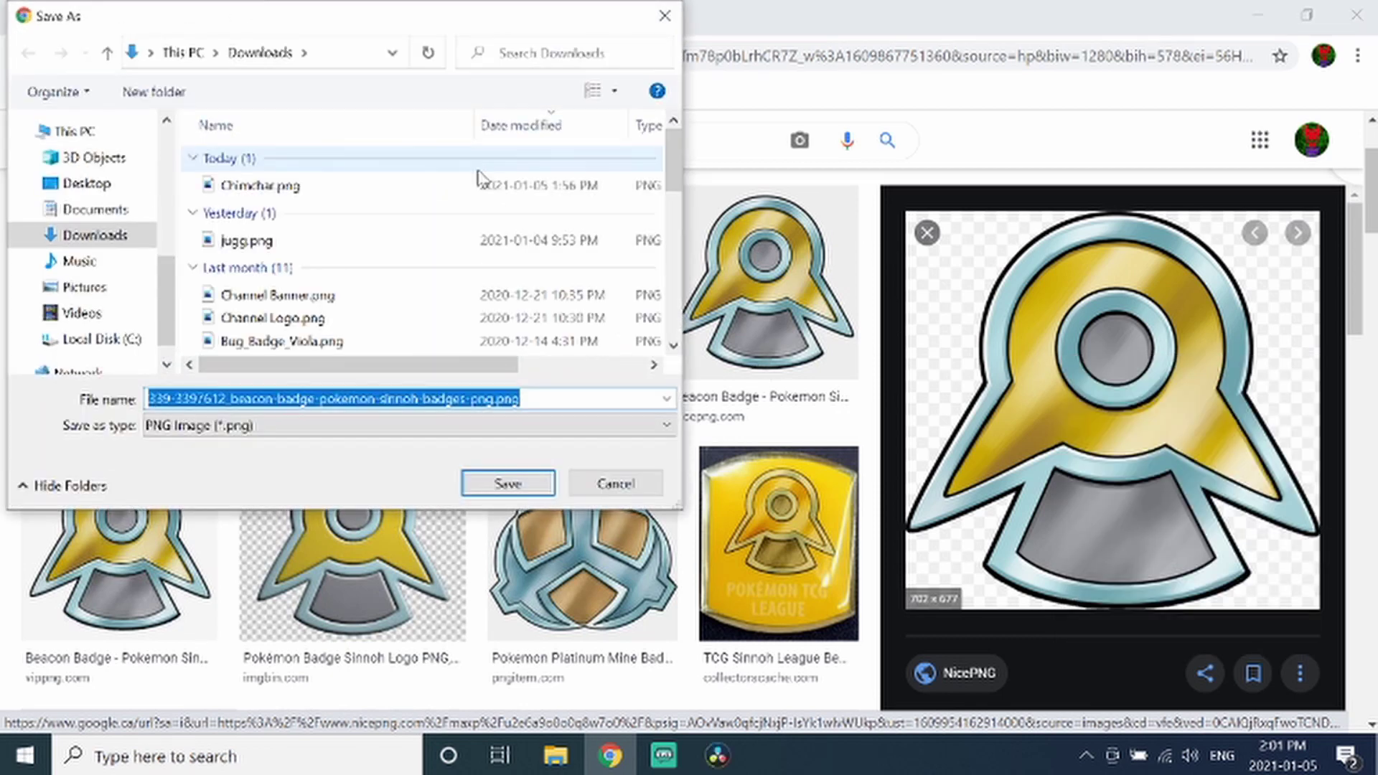
{"action": "left_click", "coordinate": [477, 496]}
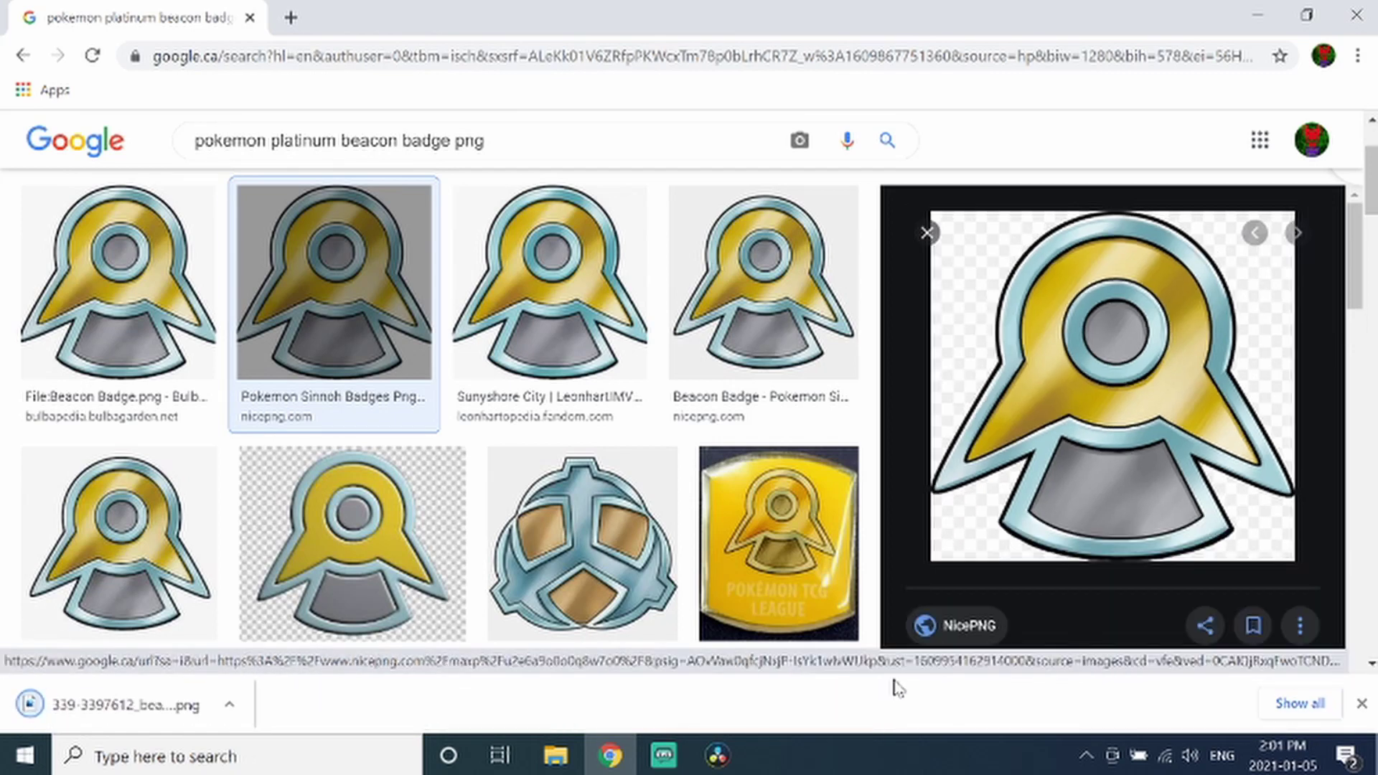
Import the beacon badge PNG into the media pool and place it on Video 3 above Chimchar.
{"action": "left_click", "coordinate": [720, 768]}
{"action": "right_click", "coordinate": [96, 190]}
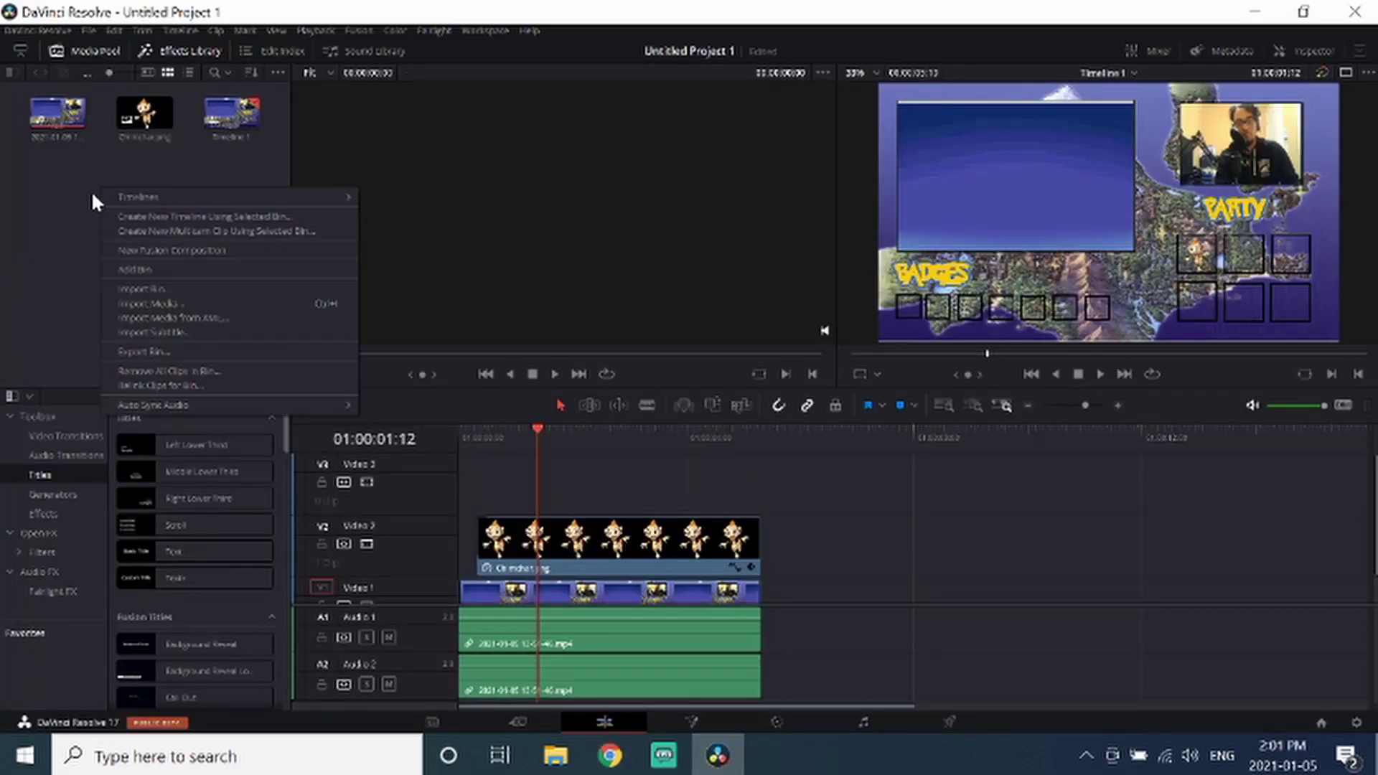
{"action": "left_click", "coordinate": [200, 303]}
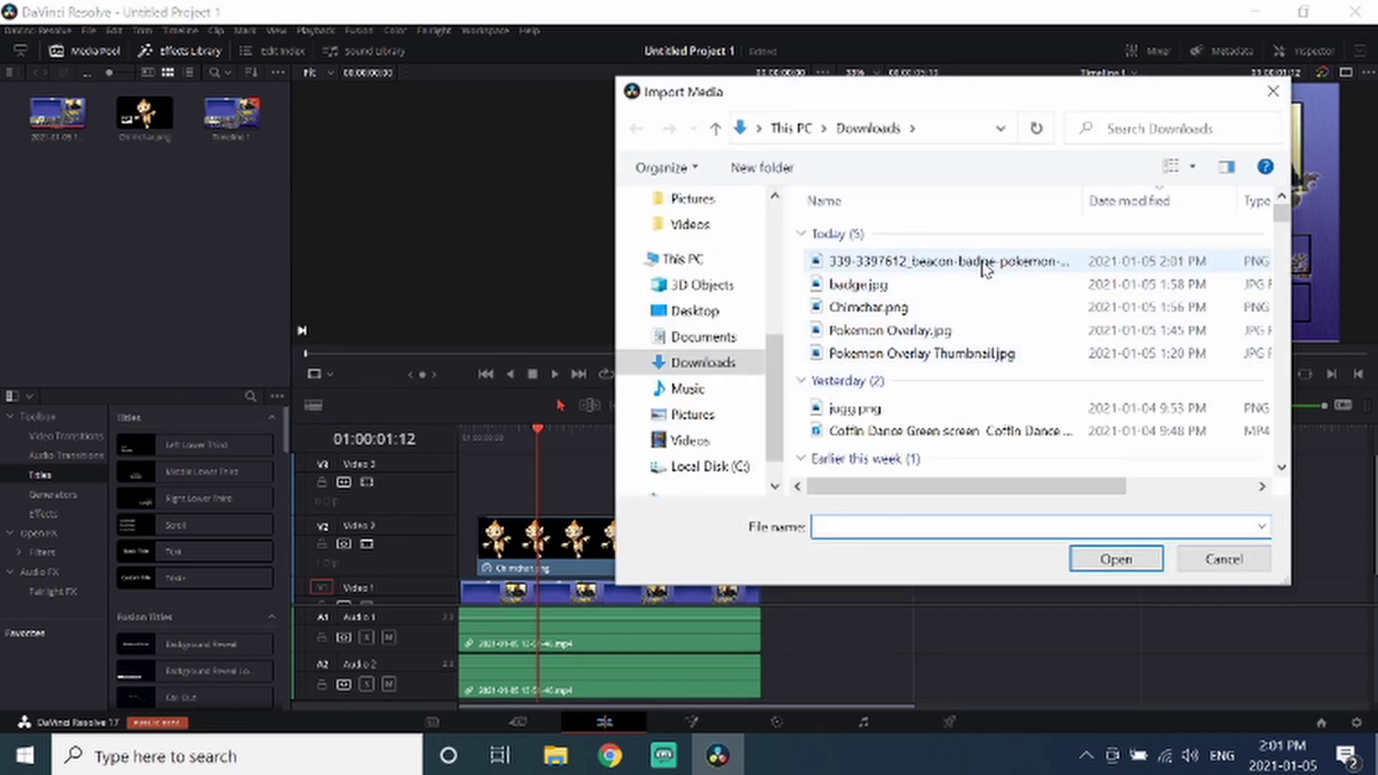
{"action": "double_click", "coordinate": [986, 260]}
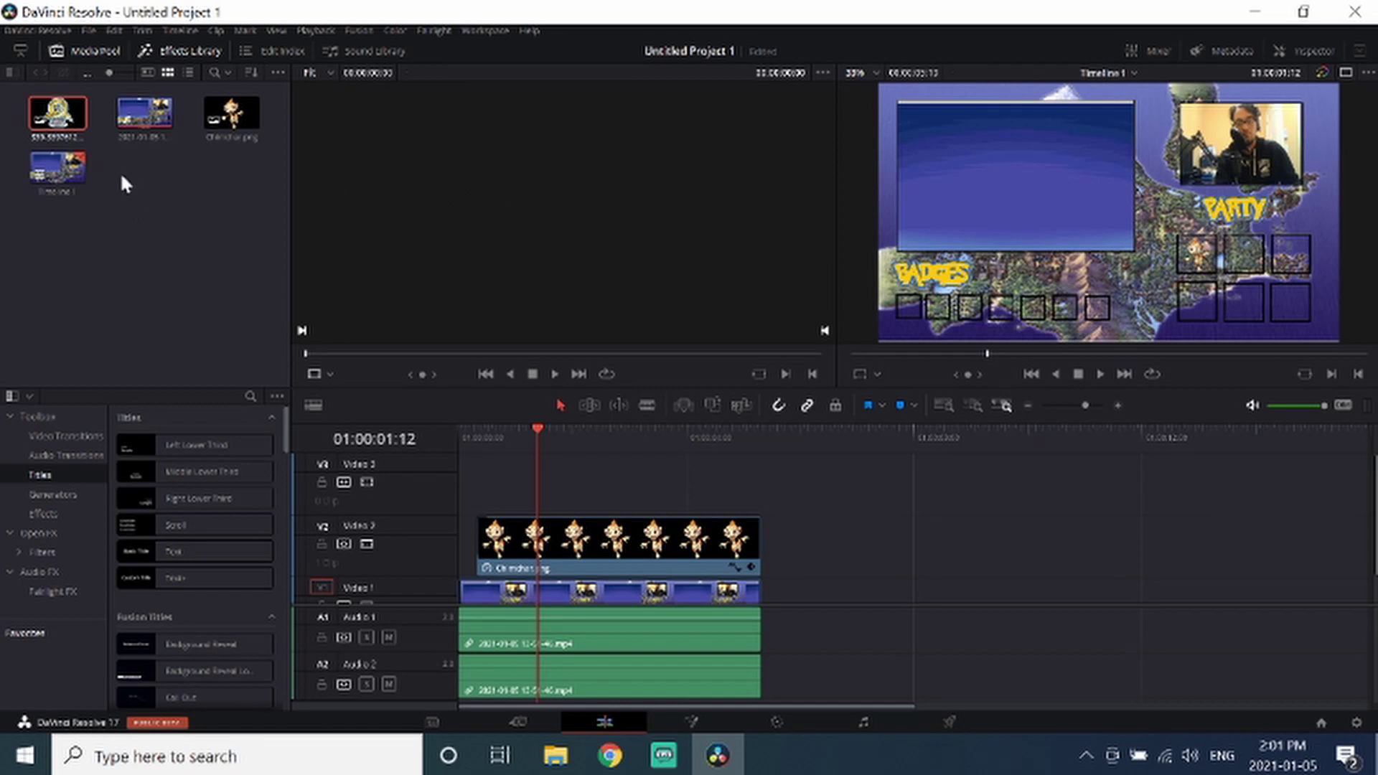
{"action": "left_click", "coordinate": [57, 113]}
{"action": "left_click_drag", "start_coordinate": [68, 118], "coordinate": [526, 477]}
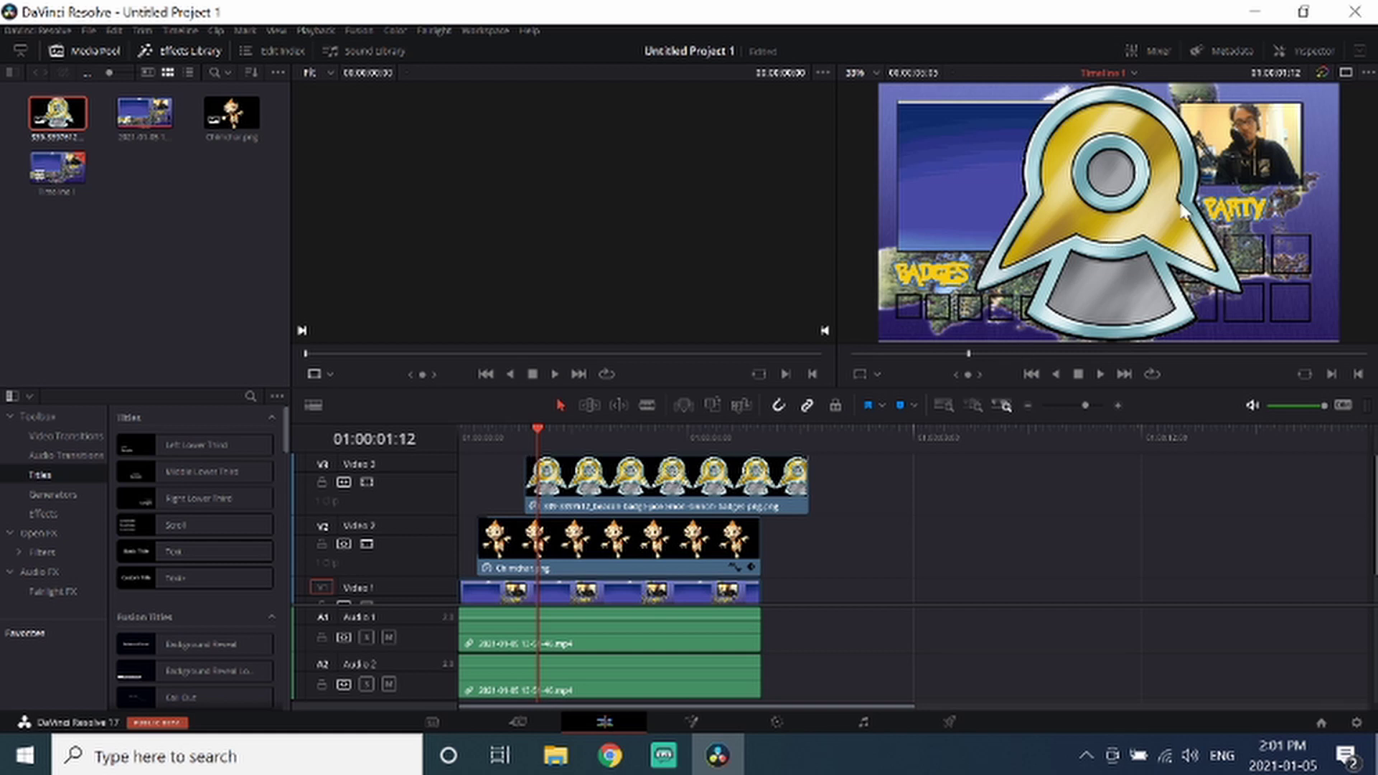
{"action": "left_click", "coordinate": [762, 488]}
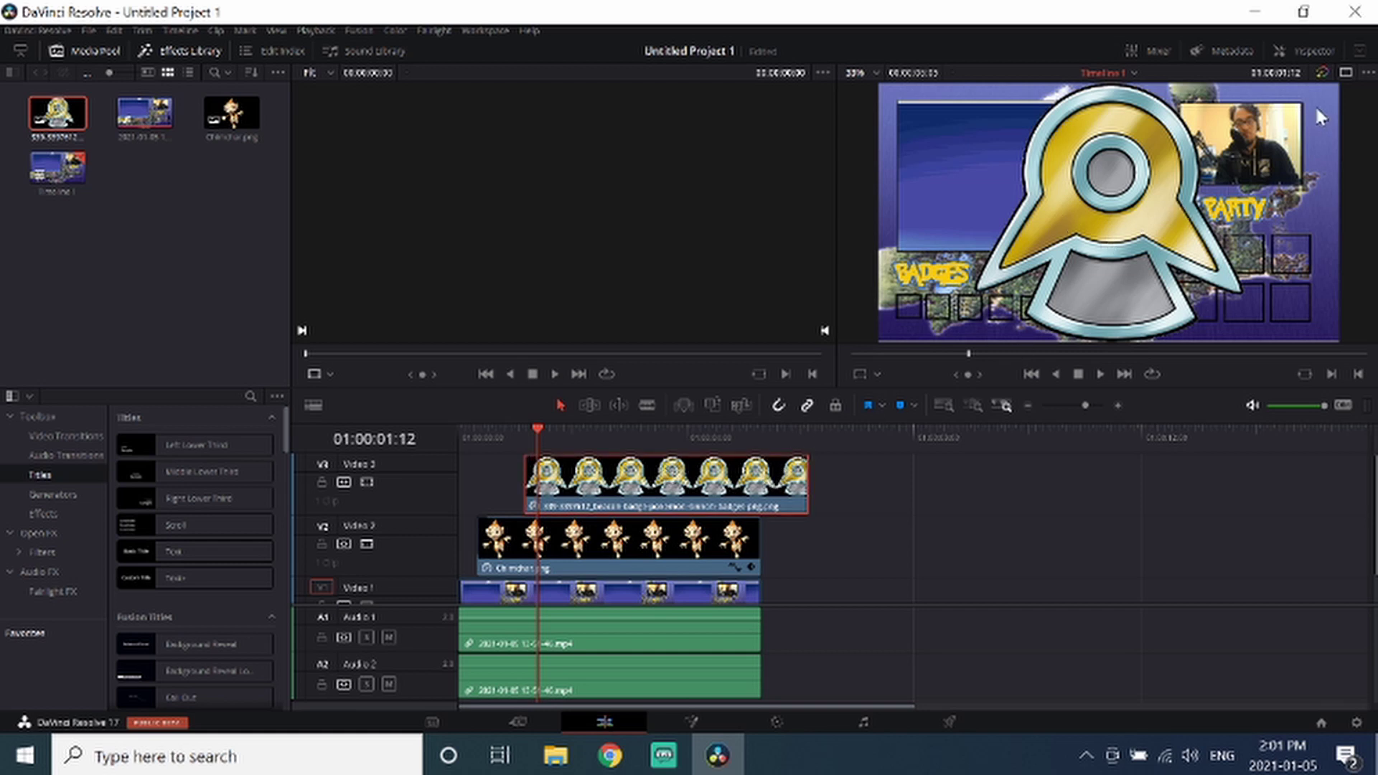
Shrink the beacon badge to 0.080 zoom and move it down into the last BADGES slot.
{"action": "left_click", "coordinate": [1313, 51]}
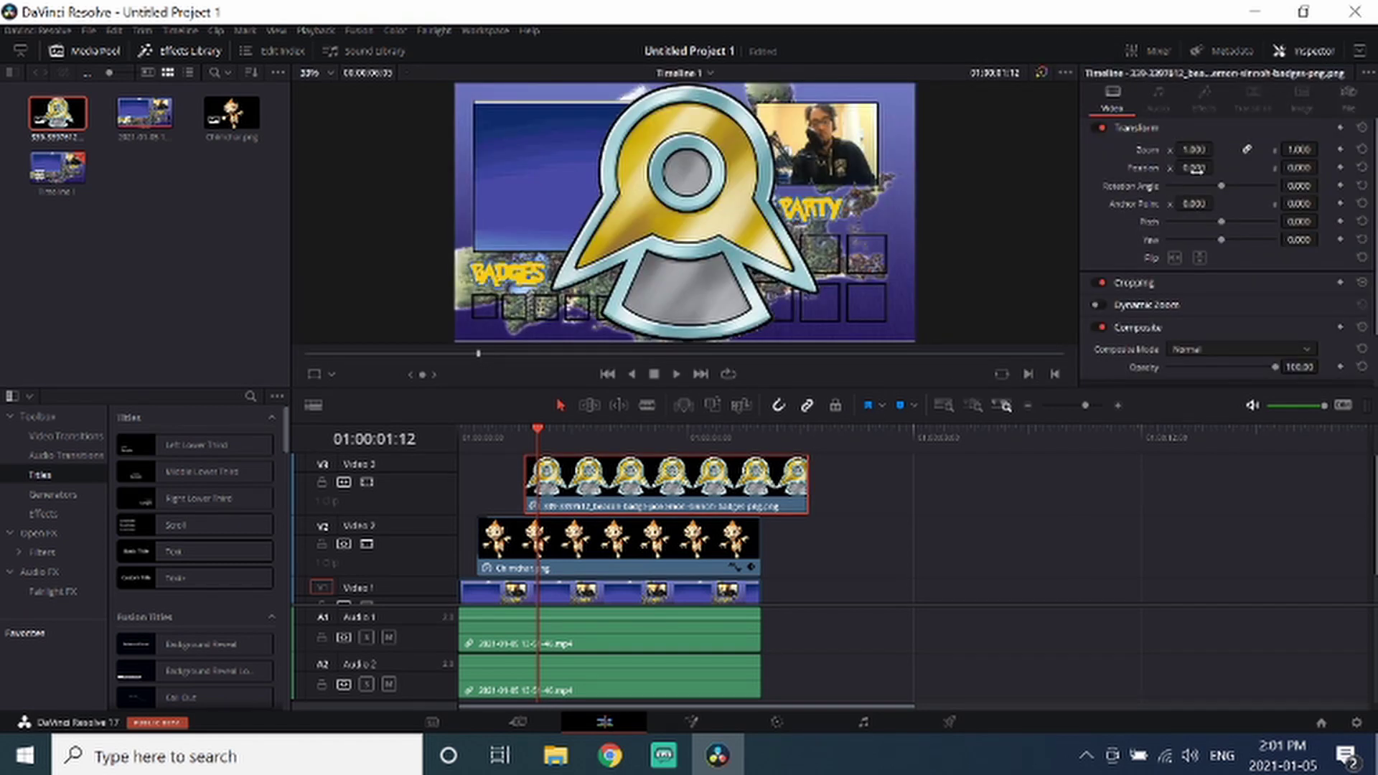
{"action": "mouse_move", "coordinate": [1194, 149]}
{"action": "left_mouse_down"}
{"action": "mouse_move", "coordinate": [1136, 149]}
{"action": "mouse_move", "coordinate": [1205, 149]}
{"action": "mouse_move", "coordinate": [1184, 168]}
{"action": "left_mouse_up"}
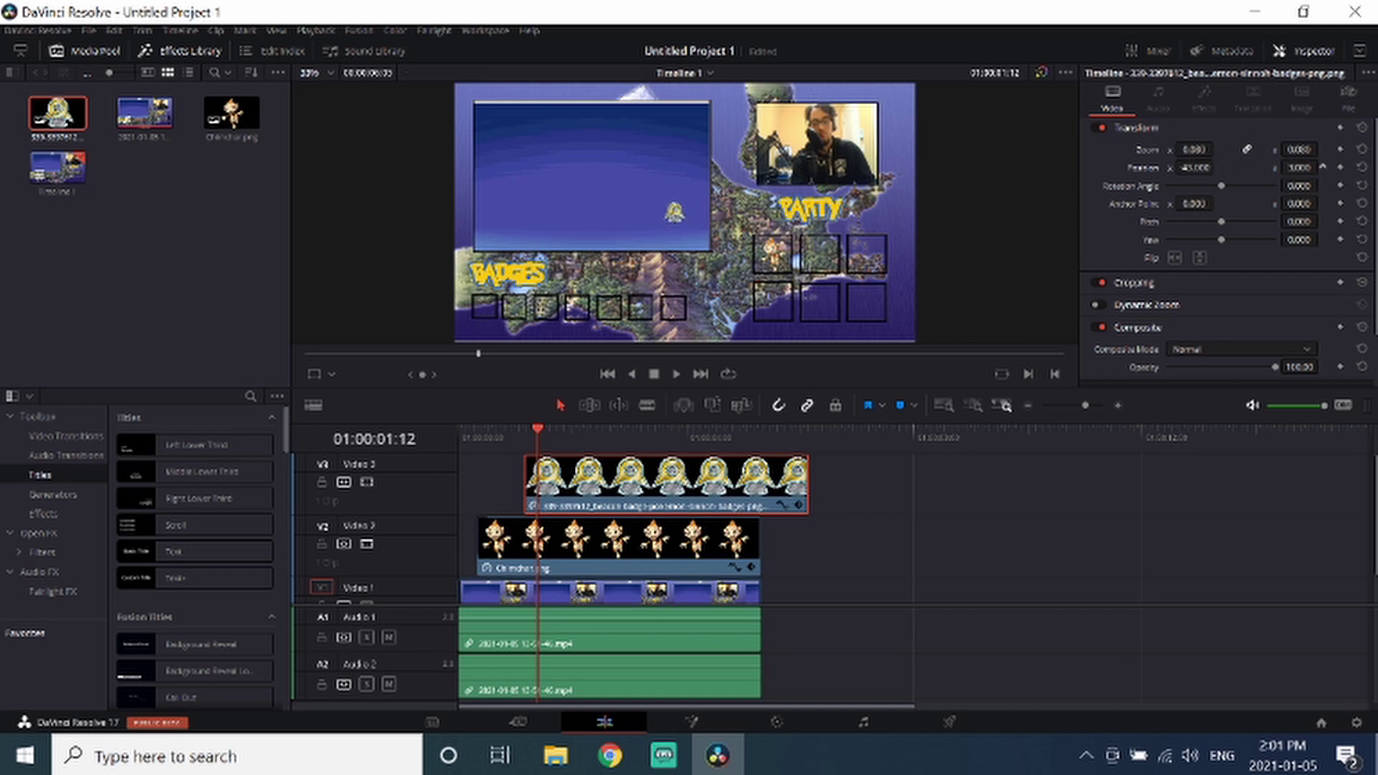
{"action": "left_click_drag", "start_coordinate": [1322, 166], "coordinate": [1322, 168]}
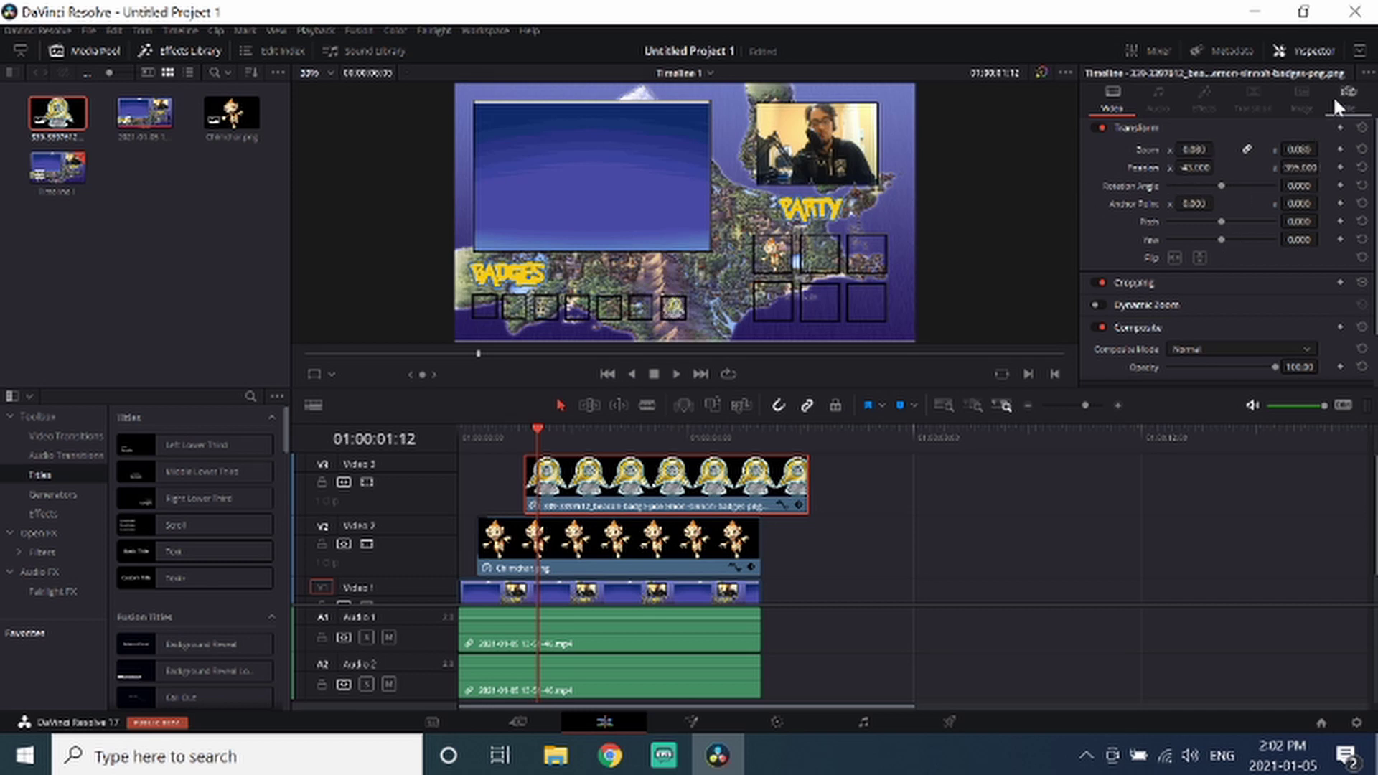
{"action": "left_click", "coordinate": [1324, 51]}
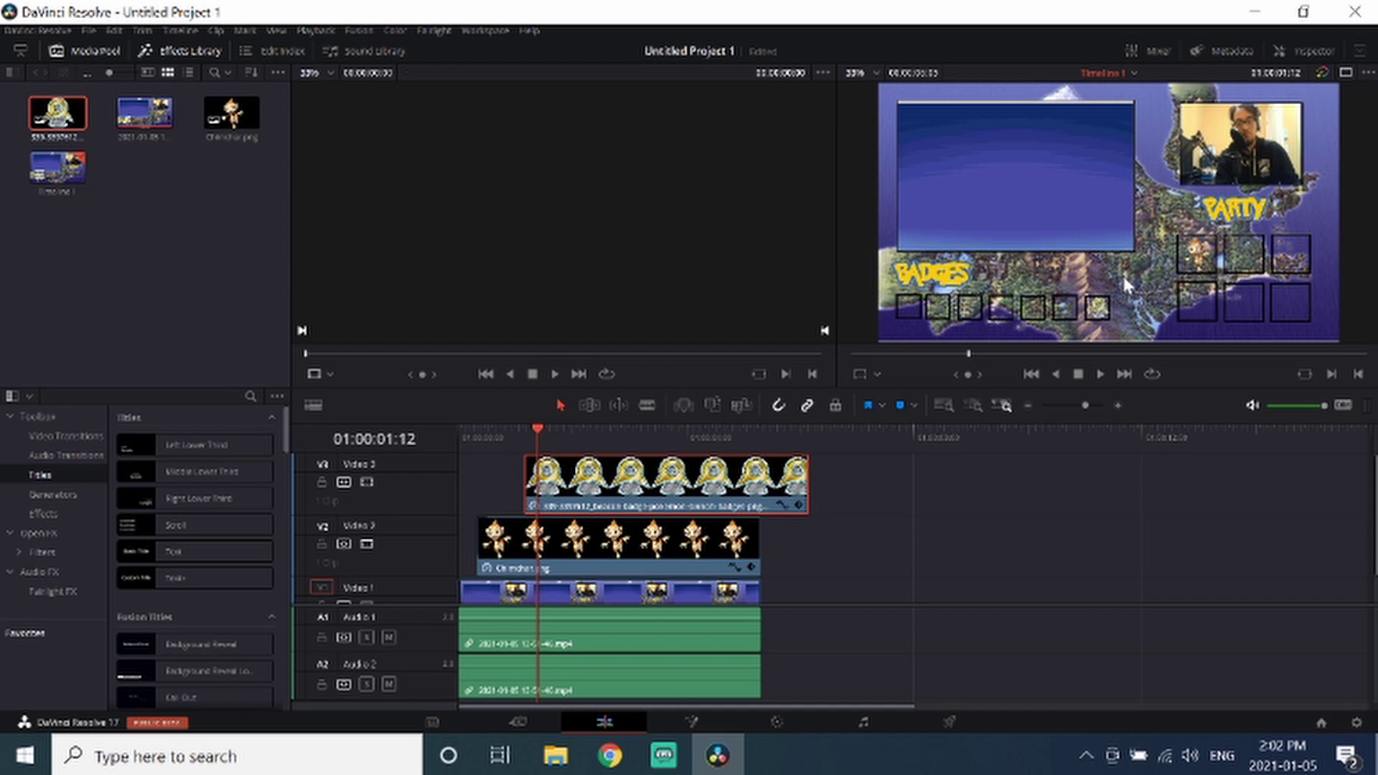
{"action": "left_click", "coordinate": [101, 248]}
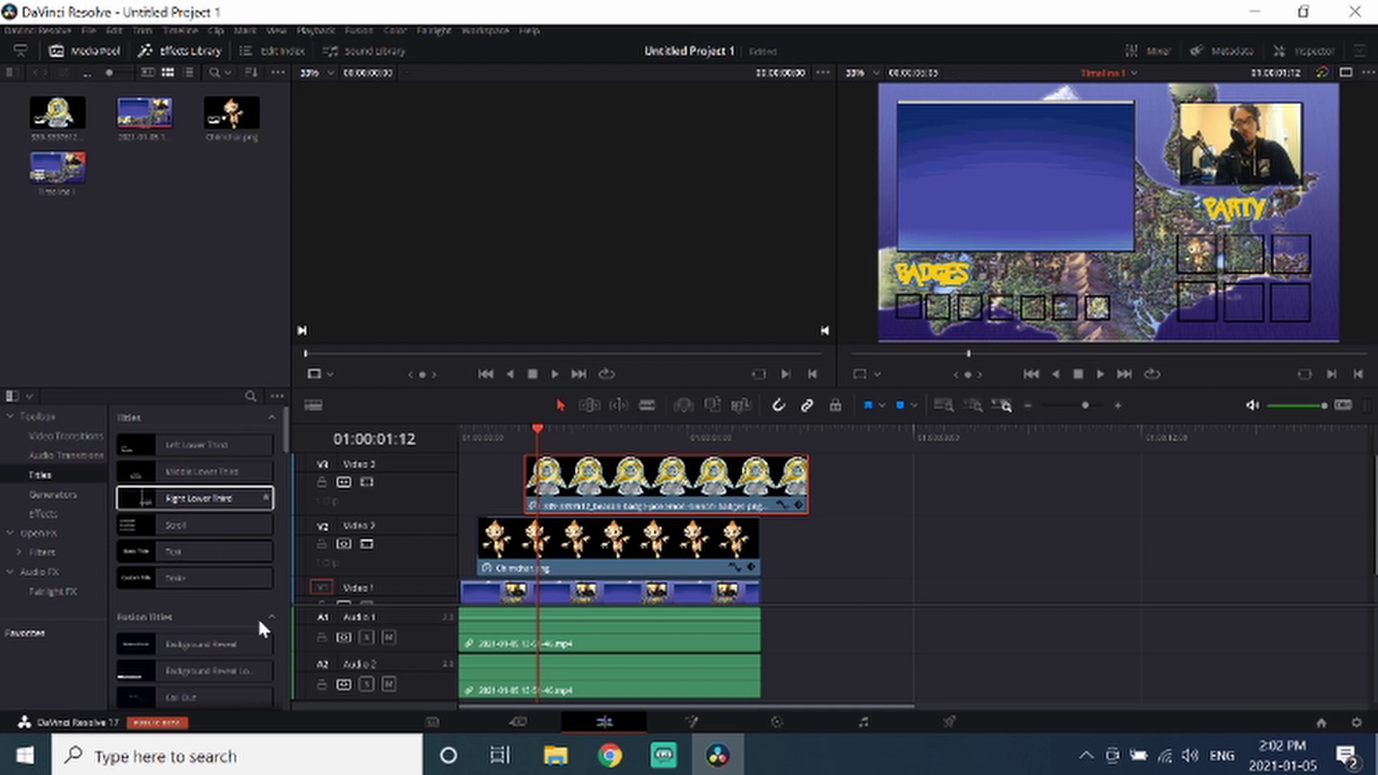
Drop a Text title onto Video 4, replace its text with 'X', and set the font to Arial Black.
{"action": "left_click", "coordinate": [174, 548]}
{"action": "left_click_drag", "start_coordinate": [173, 549], "coordinate": [676, 432]}
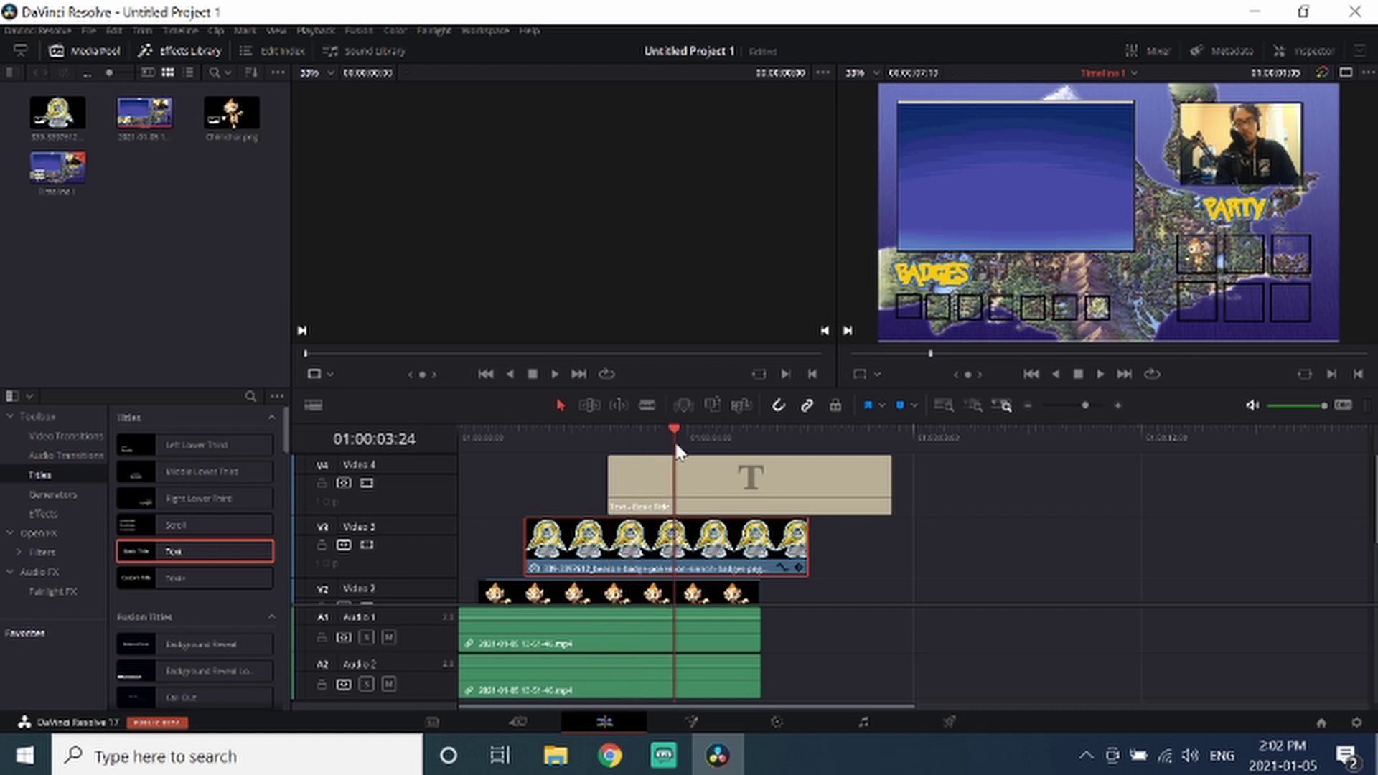
{"action": "left_click", "coordinate": [723, 500]}
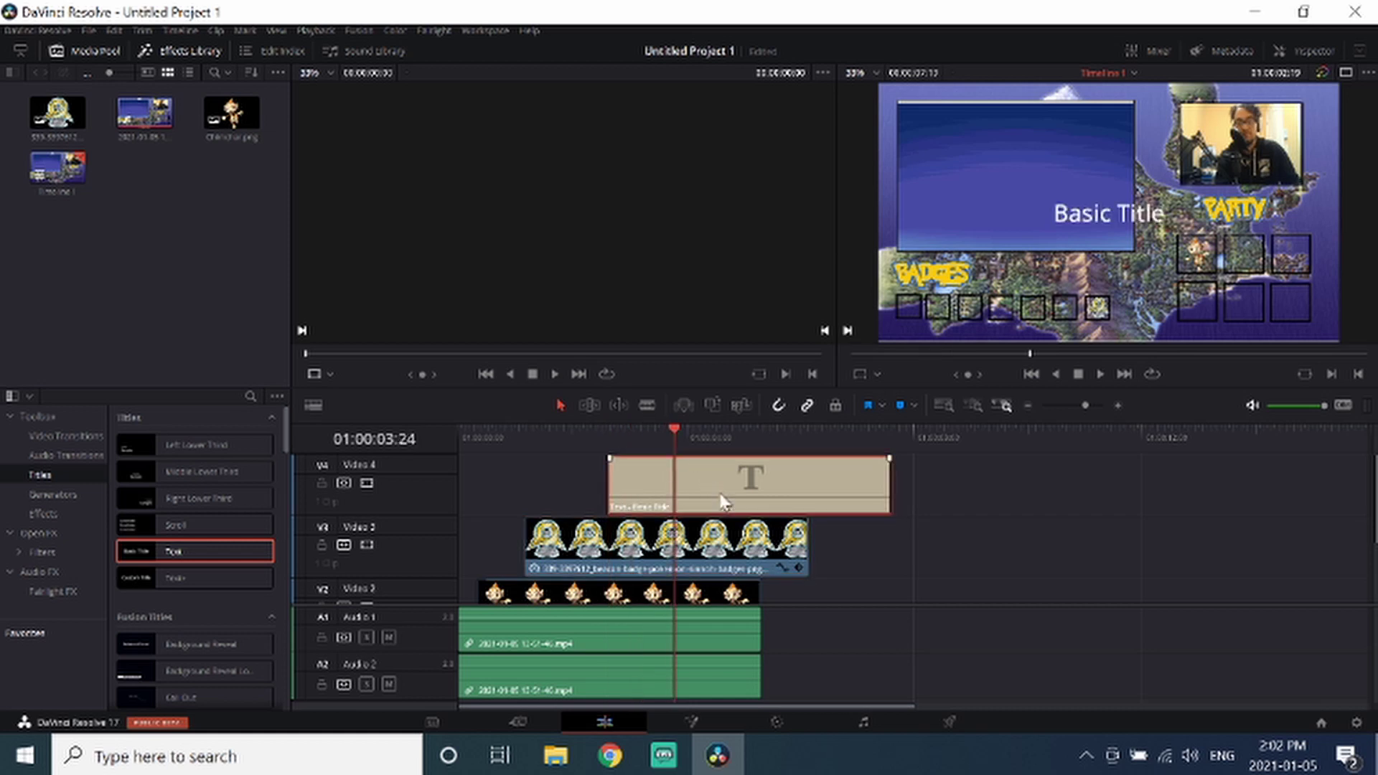
{"action": "left_click", "coordinate": [1313, 48]}
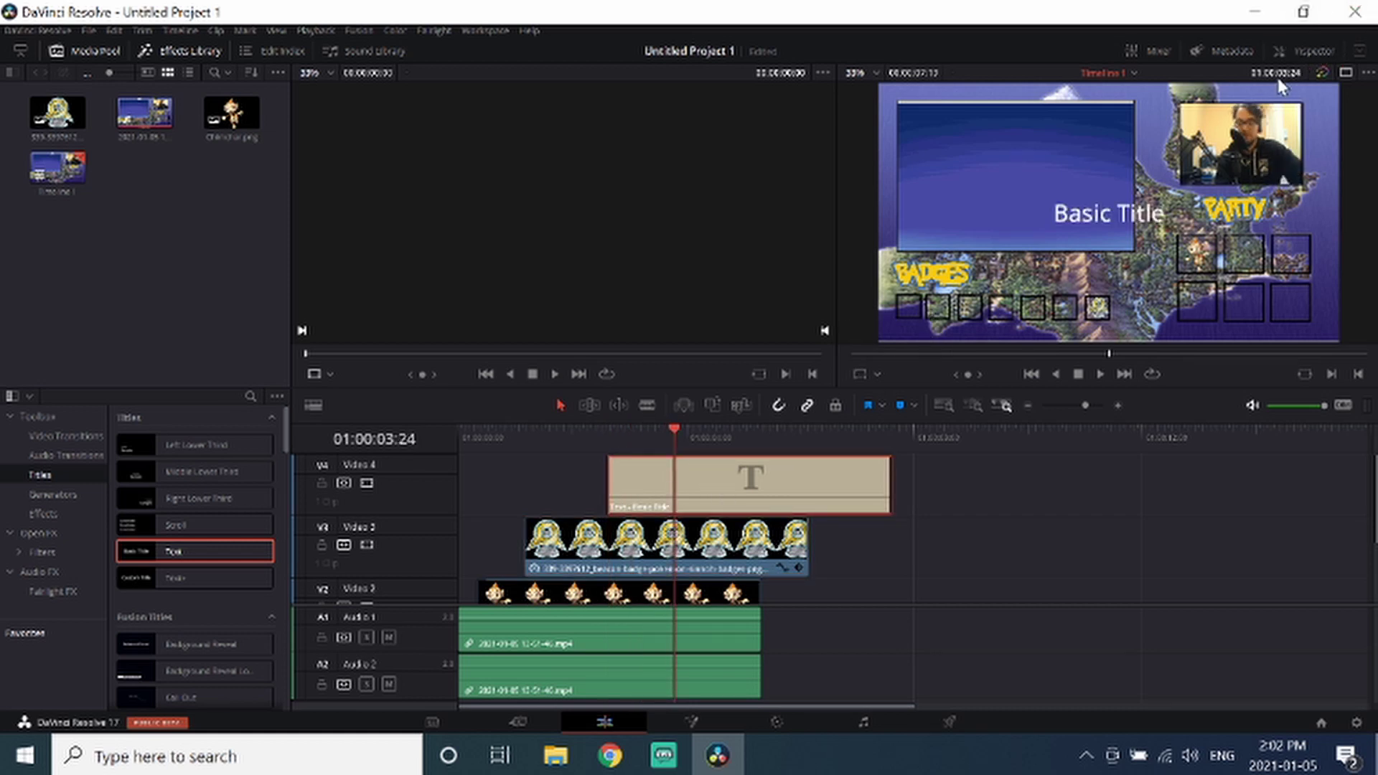
{"action": "left_click_drag", "start_coordinate": [1186, 192], "coordinate": [917, 207]}
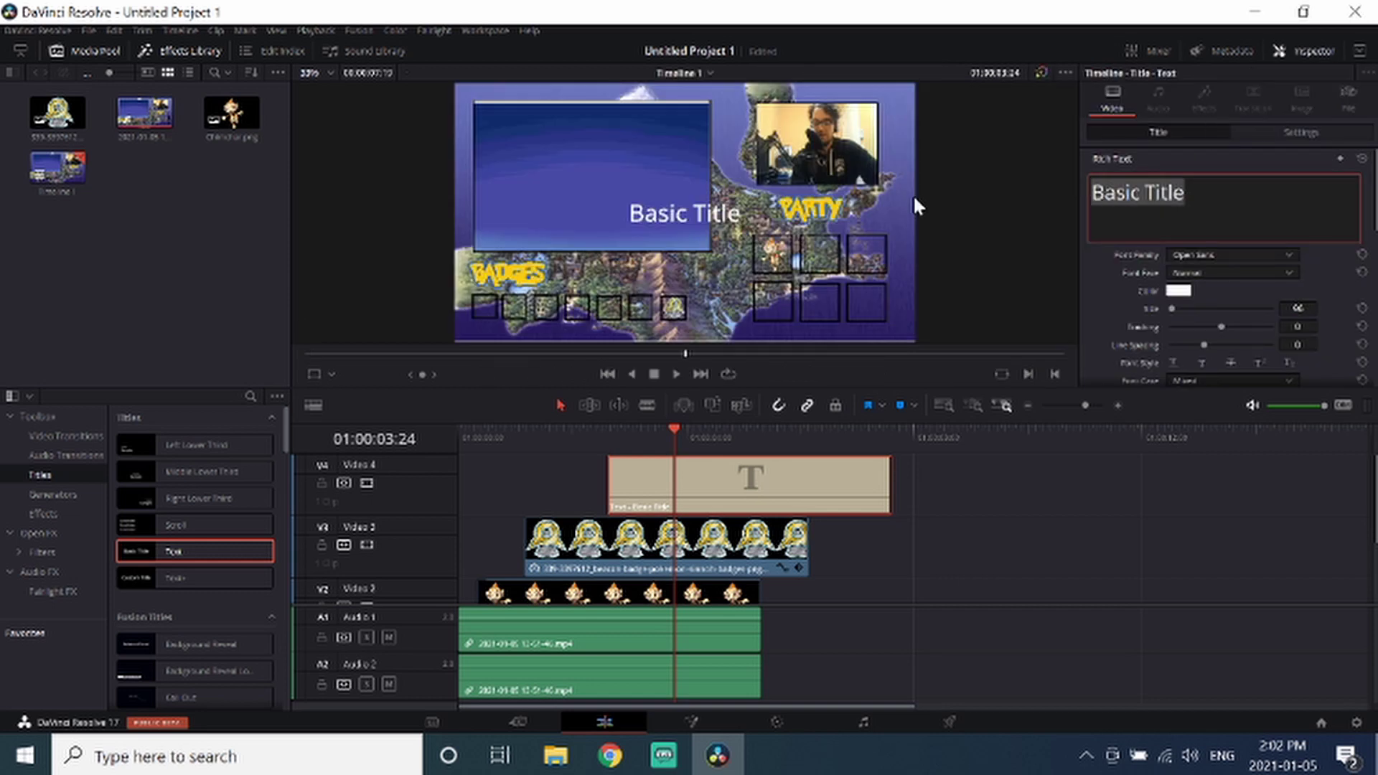
{"action": "type", "text": "X"}
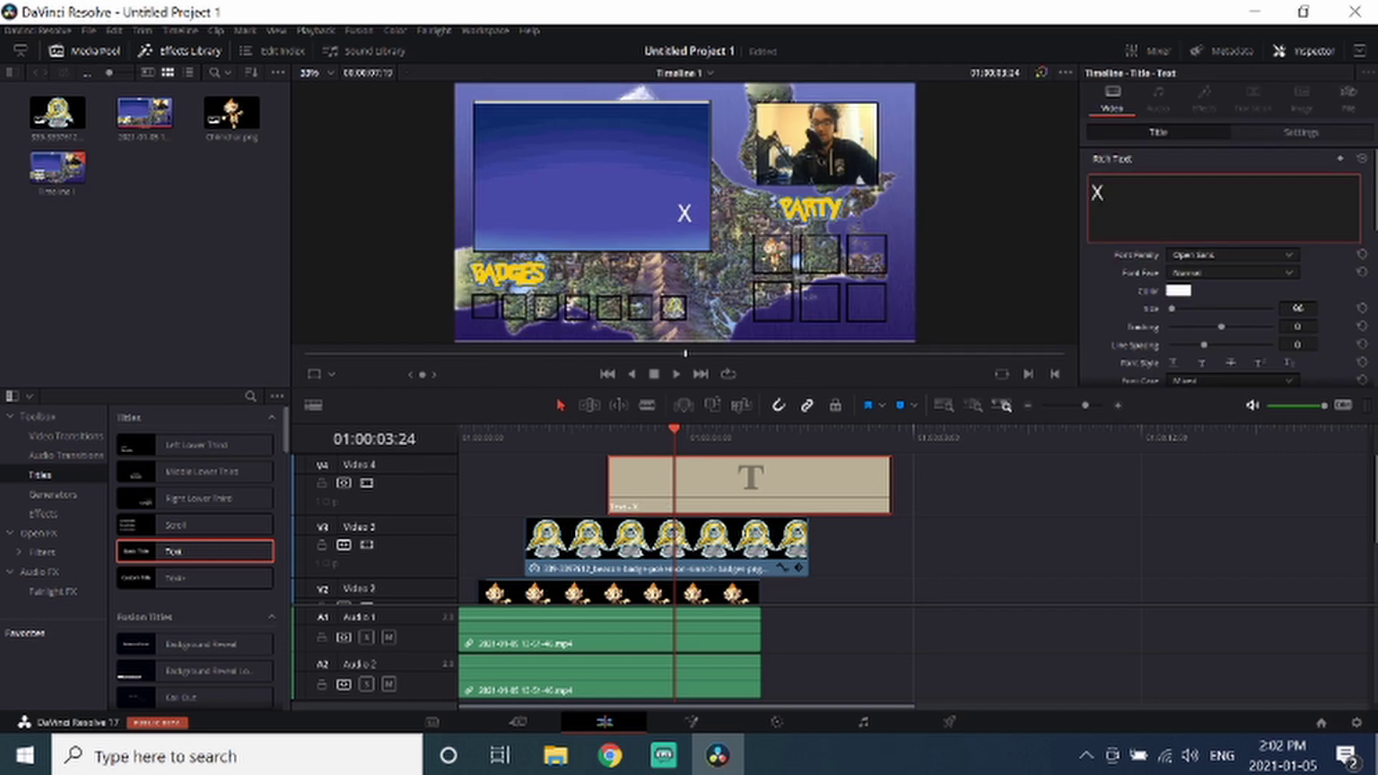
{"action": "left_click", "coordinate": [1283, 252]}
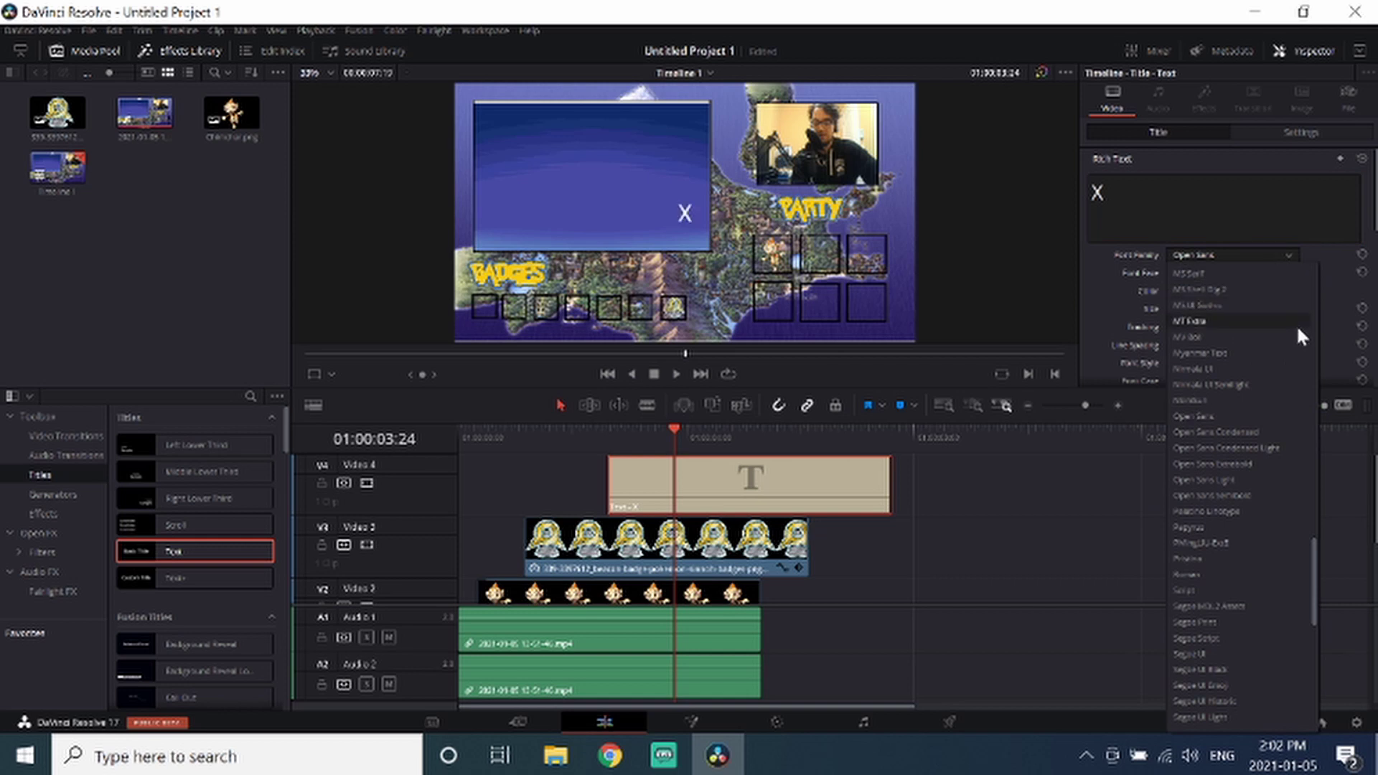
{"action": "scroll", "coordinate": [1278, 316], "scroll_direction": "up", "scroll_amount": 3}
{"action": "scroll", "coordinate": [1253, 301], "scroll_direction": "up", "scroll_amount": 10}
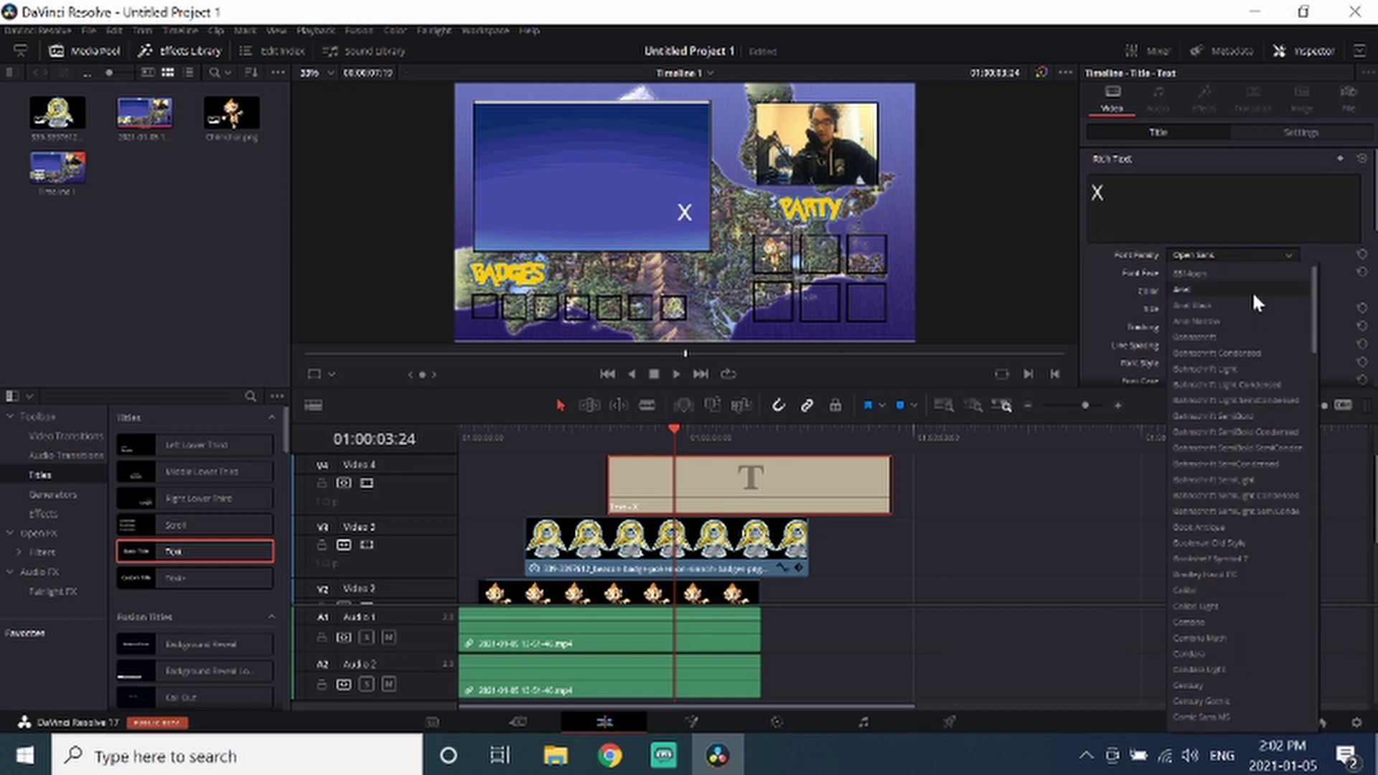
{"action": "left_click", "coordinate": [1247, 307]}
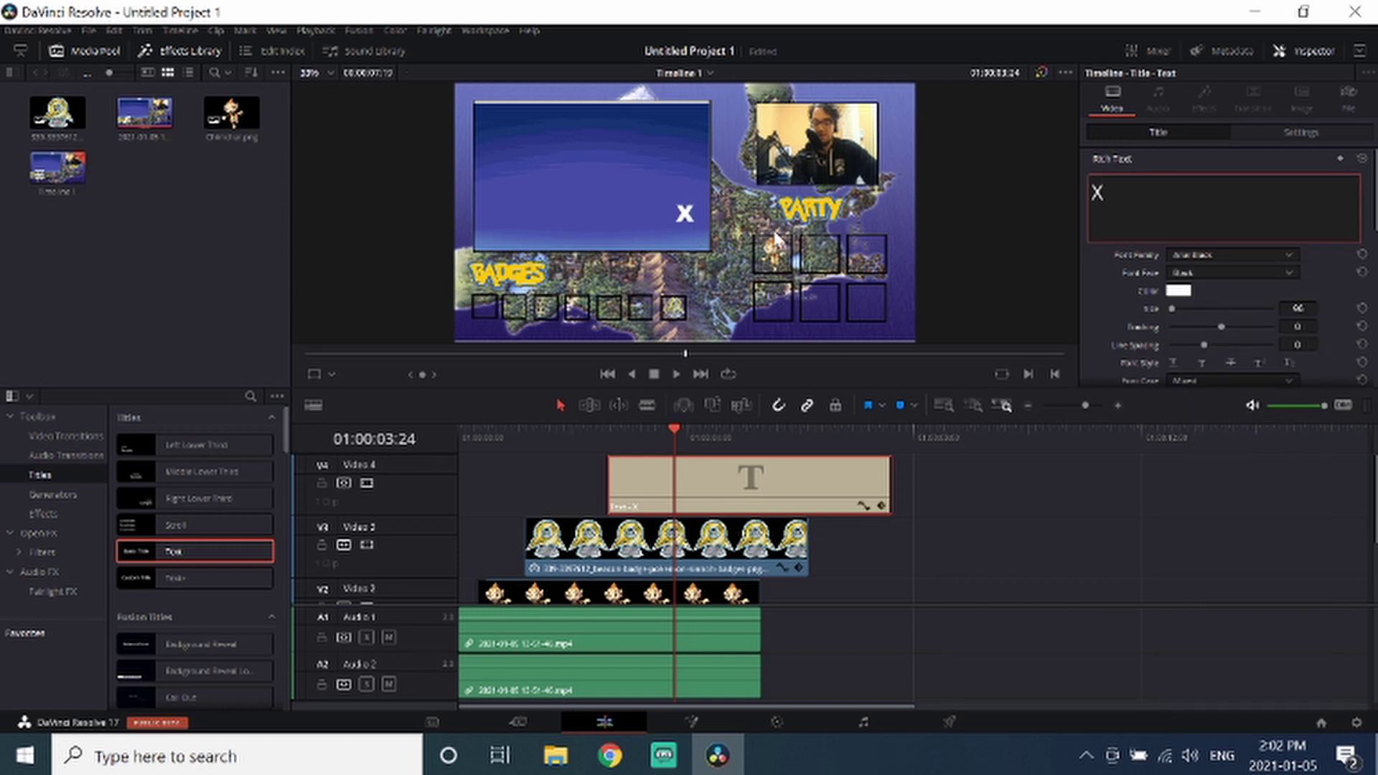
Make the X red and position it over Chimchar in the first party slot.
{"action": "left_click", "coordinate": [1180, 291]}
{"action": "mouse_move", "coordinate": [674, 244]}
{"action": "left_mouse_down"}
{"action": "mouse_move", "coordinate": [683, 225]}
{"action": "mouse_move", "coordinate": [666, 222]}
{"action": "left_mouse_up"}
{"action": "scroll", "coordinate": [1241, 308], "scroll_direction": "down", "scroll_amount": 3}
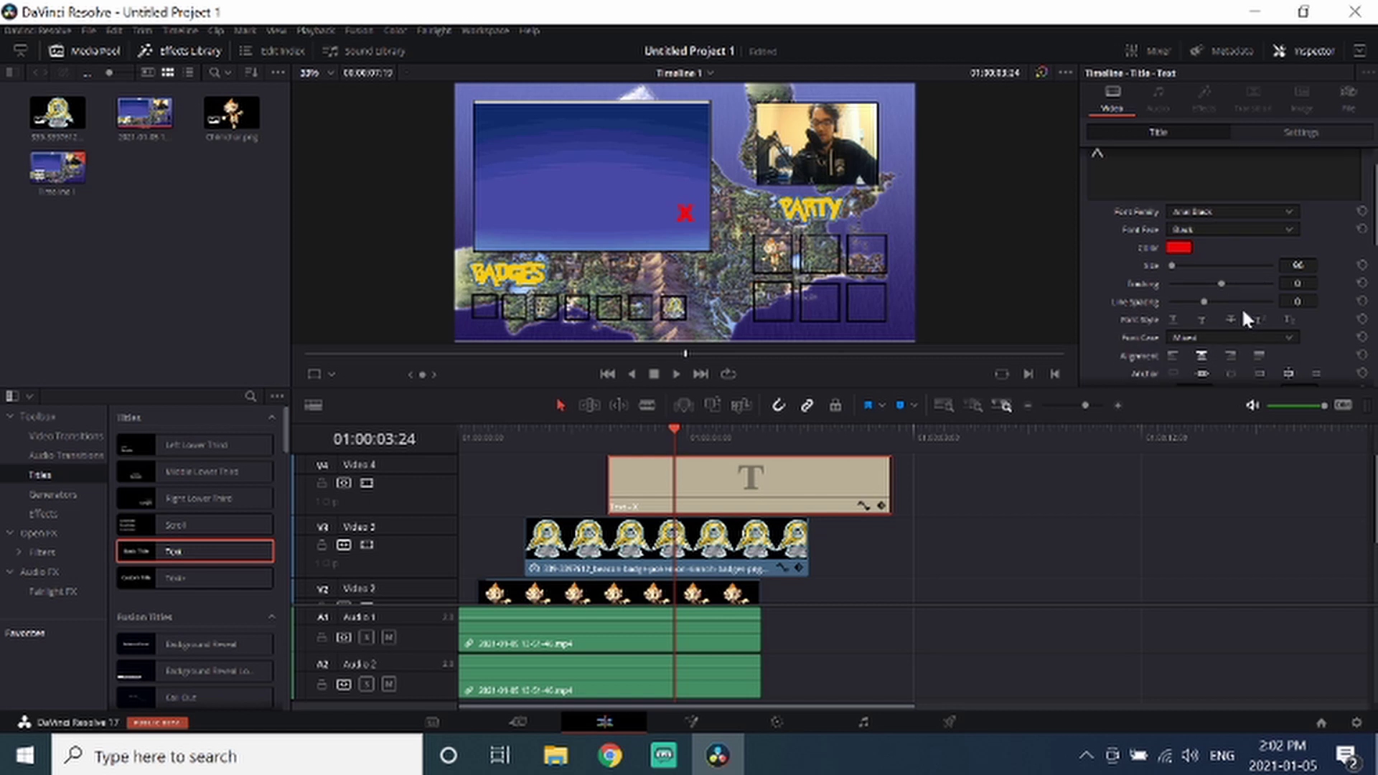
{"action": "mouse_move", "coordinate": [1206, 305]}
{"action": "left_mouse_down"}
{"action": "mouse_move", "coordinate": [1217, 323]}
{"action": "mouse_move", "coordinate": [1218, 304]}
{"action": "left_mouse_up"}
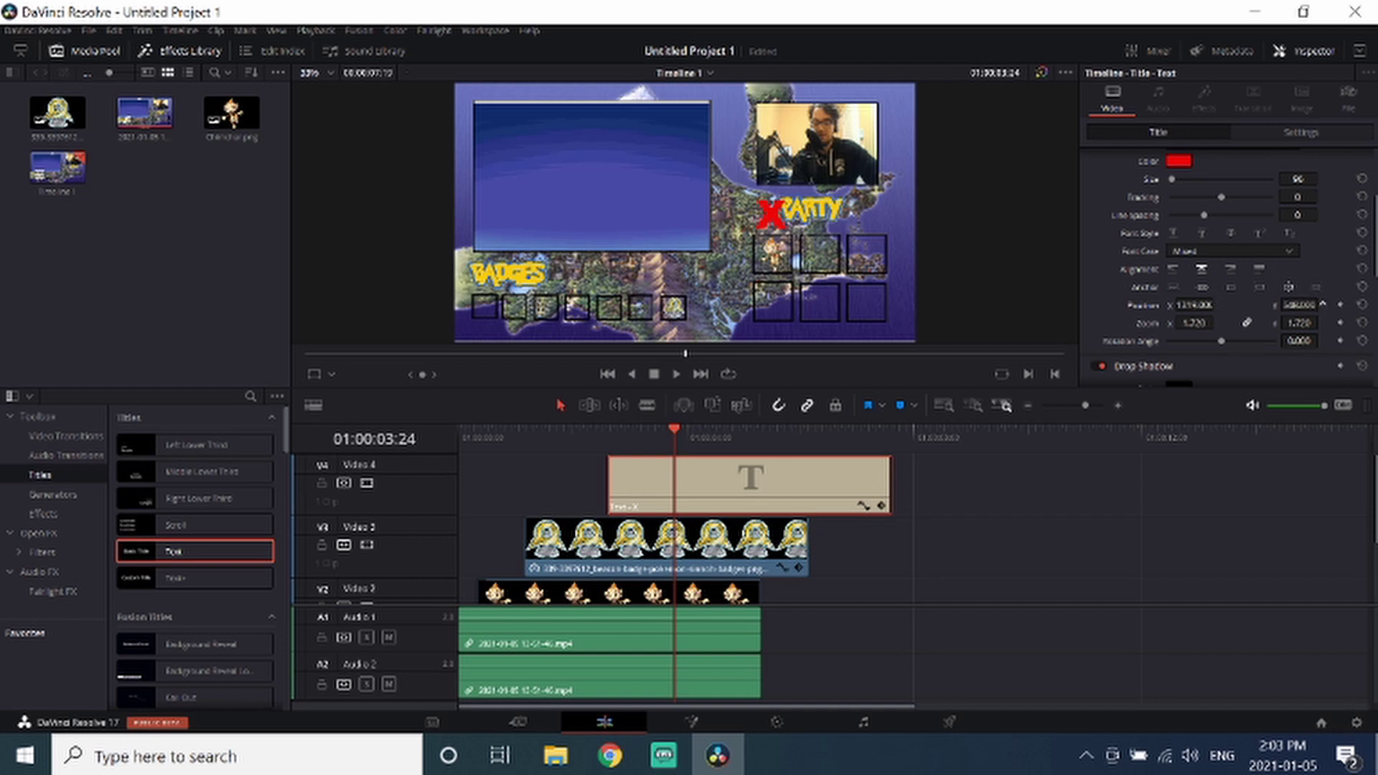
{"action": "left_click_drag", "start_coordinate": [1310, 304], "coordinate": [1322, 305]}
{"action": "left_click", "coordinate": [833, 592]}
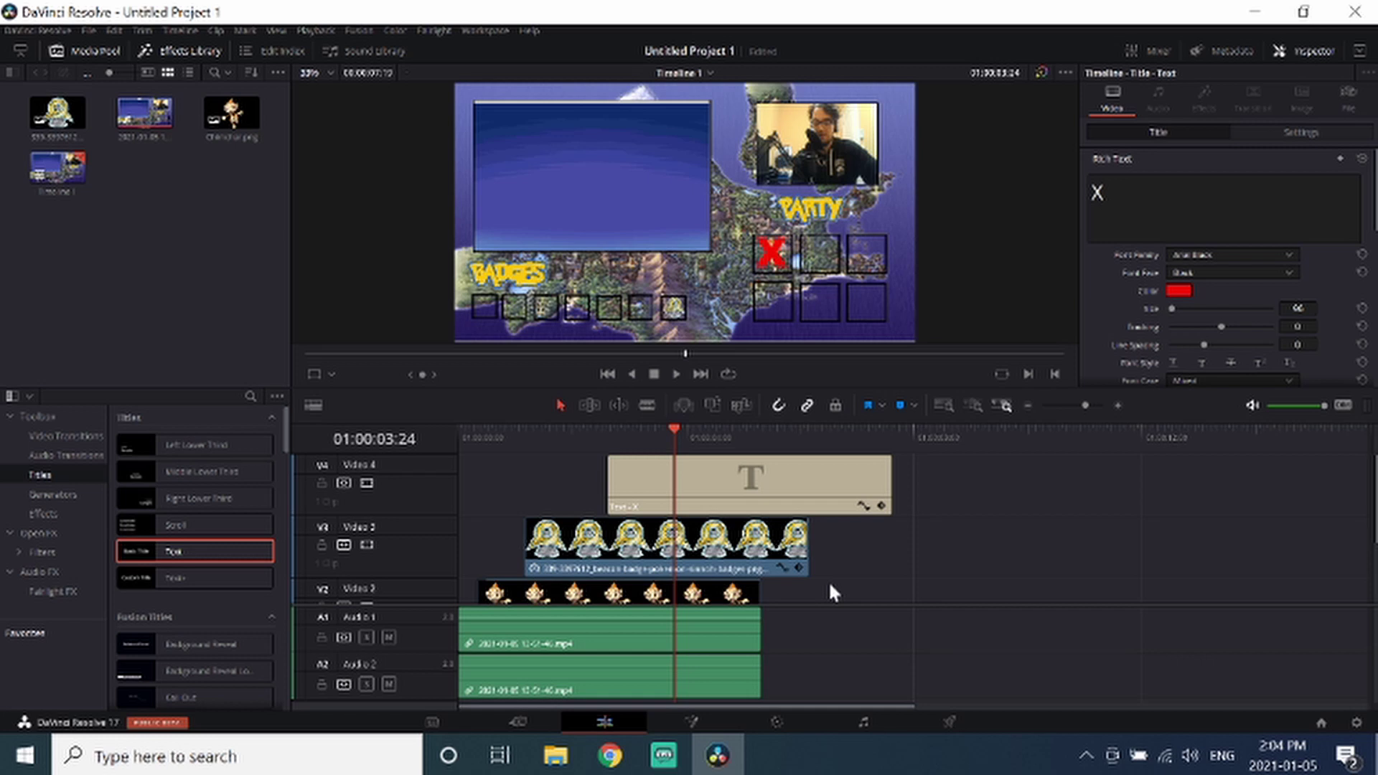